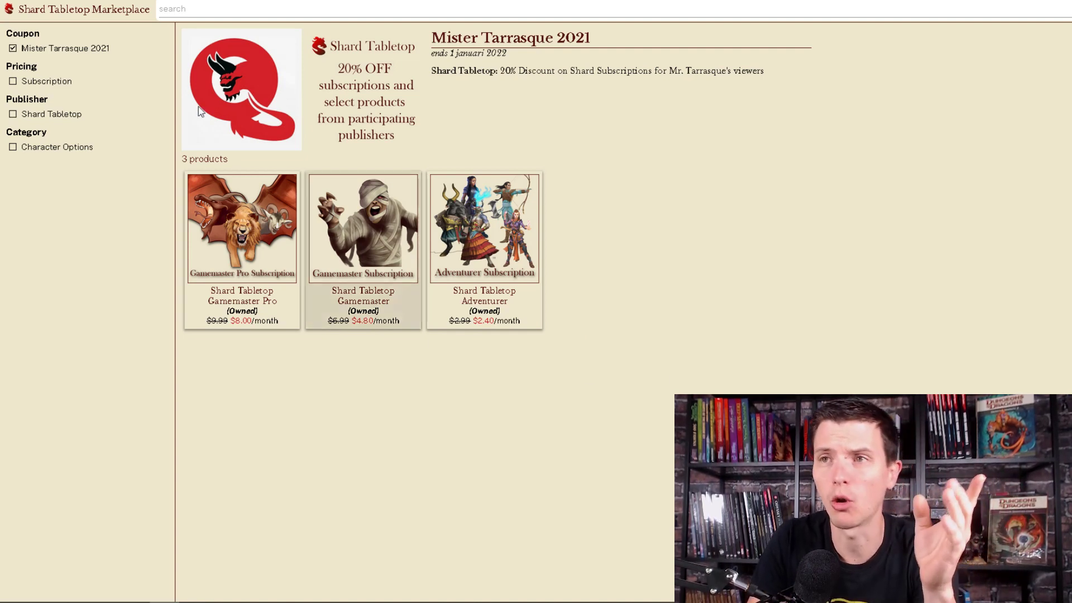
# - Leave the marketplace for the home page and look at the sheet of the character not assigned to any campaign
pyautogui.click(124, 12)
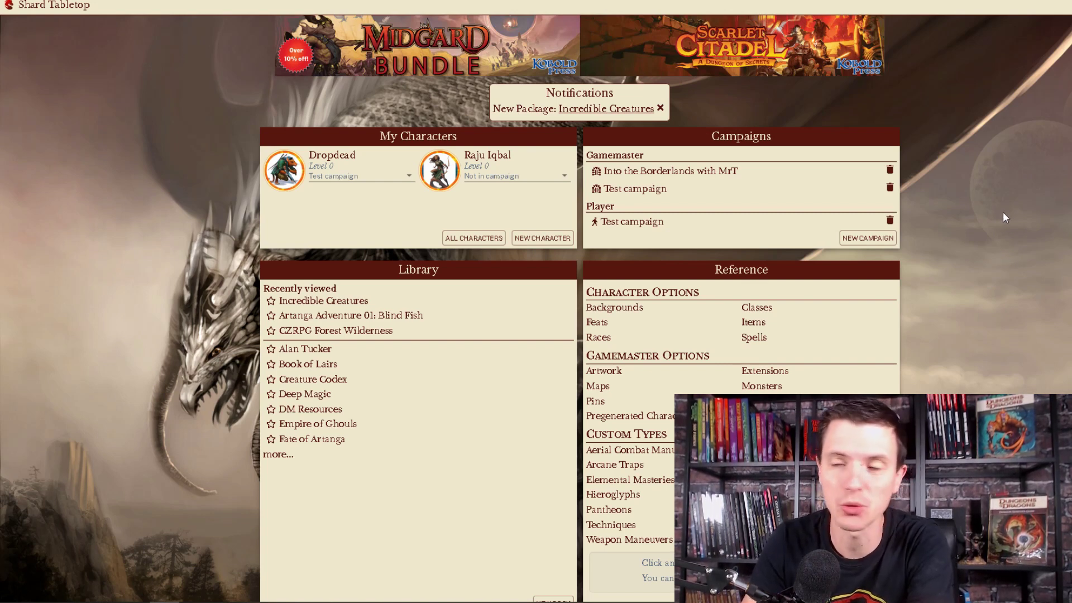
pyautogui.click(485, 168)
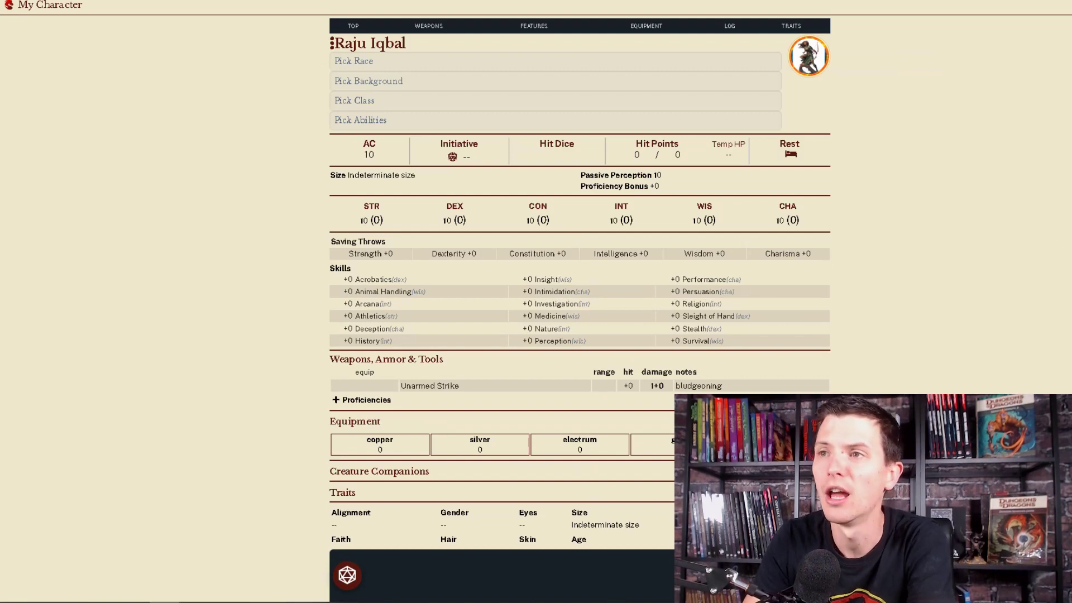
pyautogui.click(5, 4)
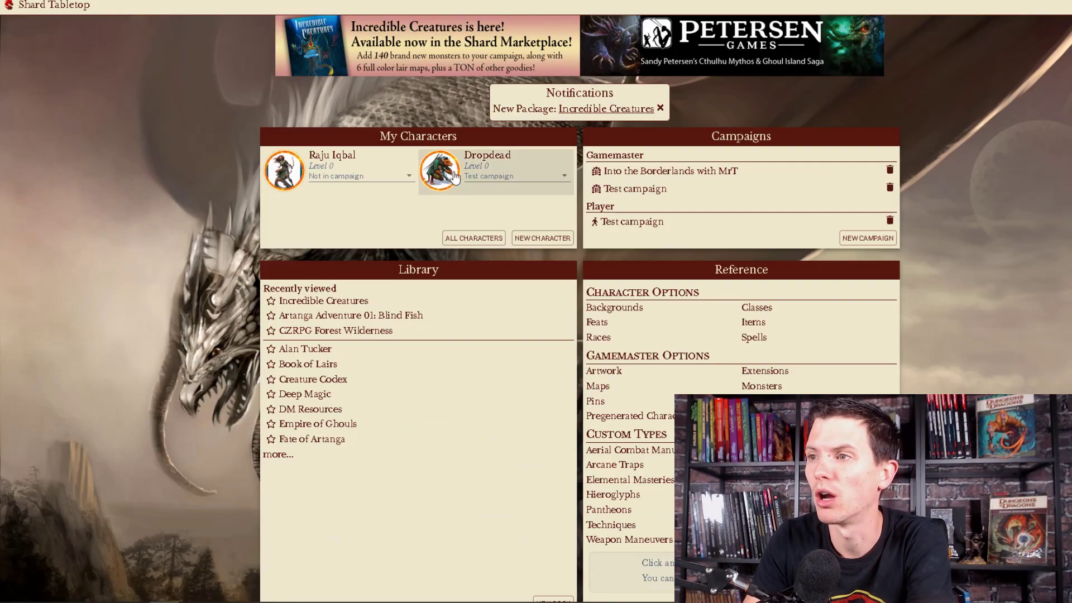
# - Keep Dropdead assigned to Test campaign and open its character sheet alongside the campaign map
pyautogui.click(493, 187)
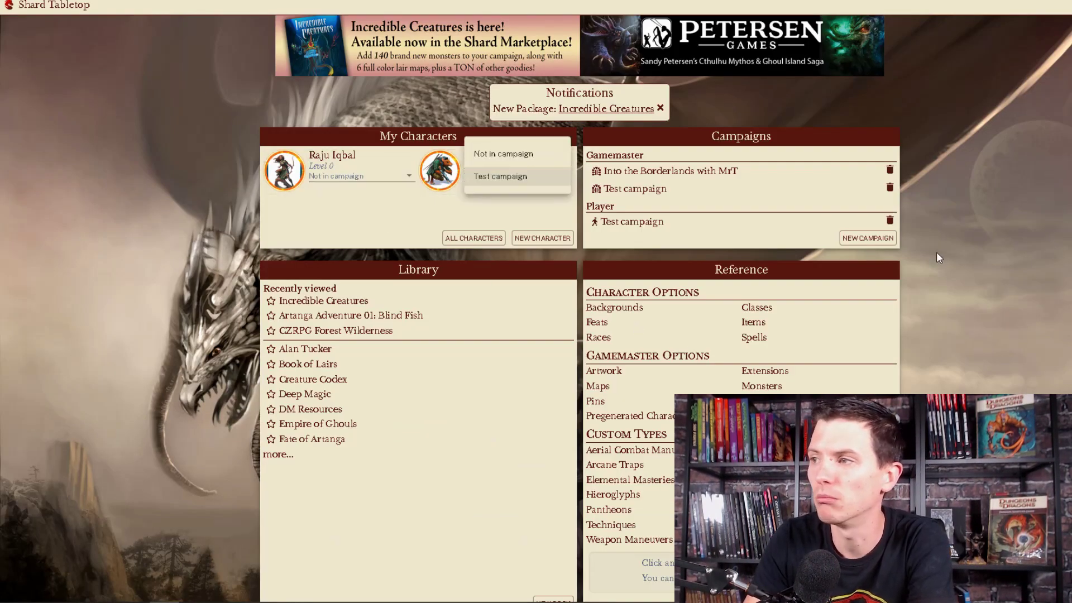
pyautogui.click(492, 174)
pyautogui.click(457, 172)
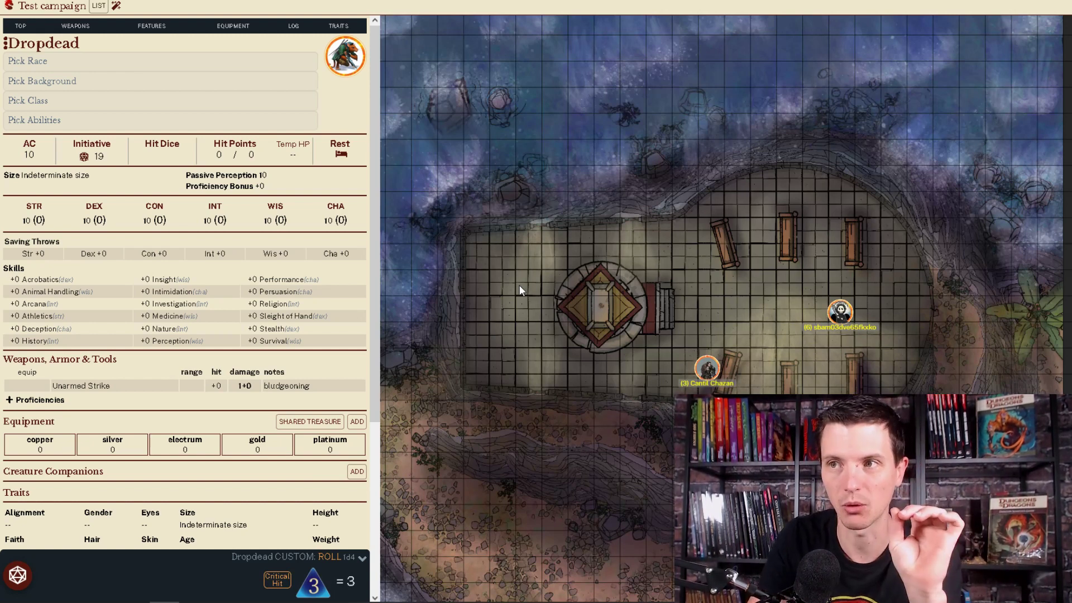
pyautogui.moveTo(519, 285); pyautogui.dragTo(548, 272)
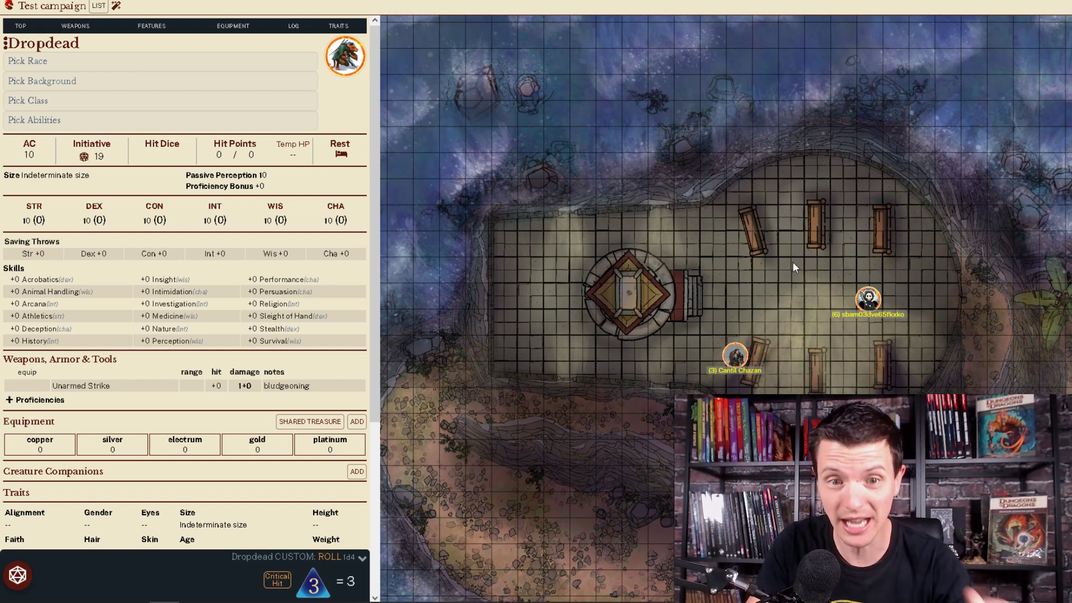
# - Roll one D20 for Dropdead and reroll that die from the roll details
pyautogui.click(17, 575)
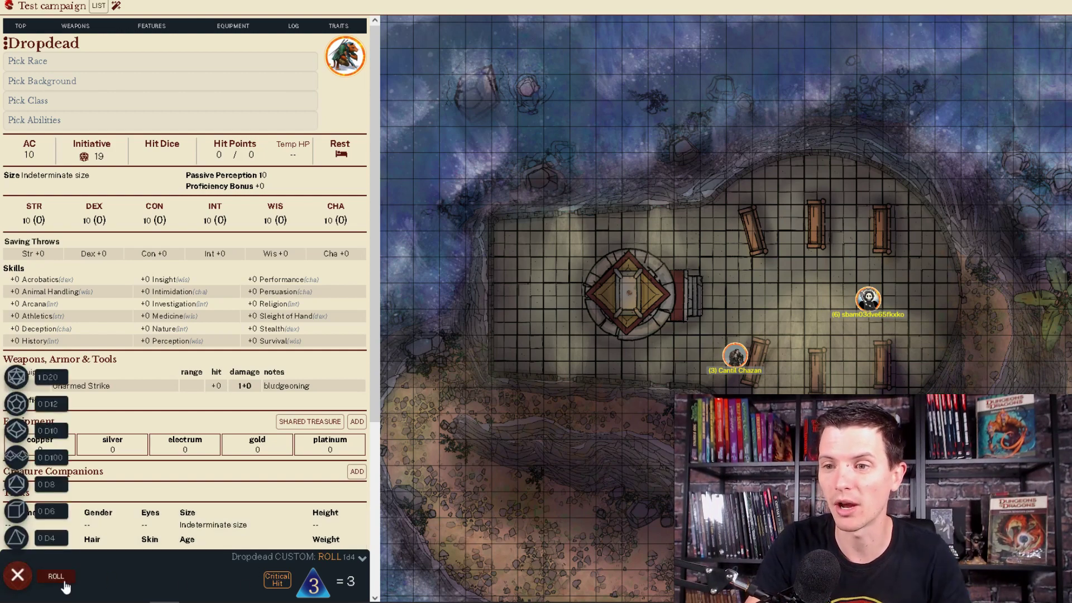
pyautogui.click(56, 576)
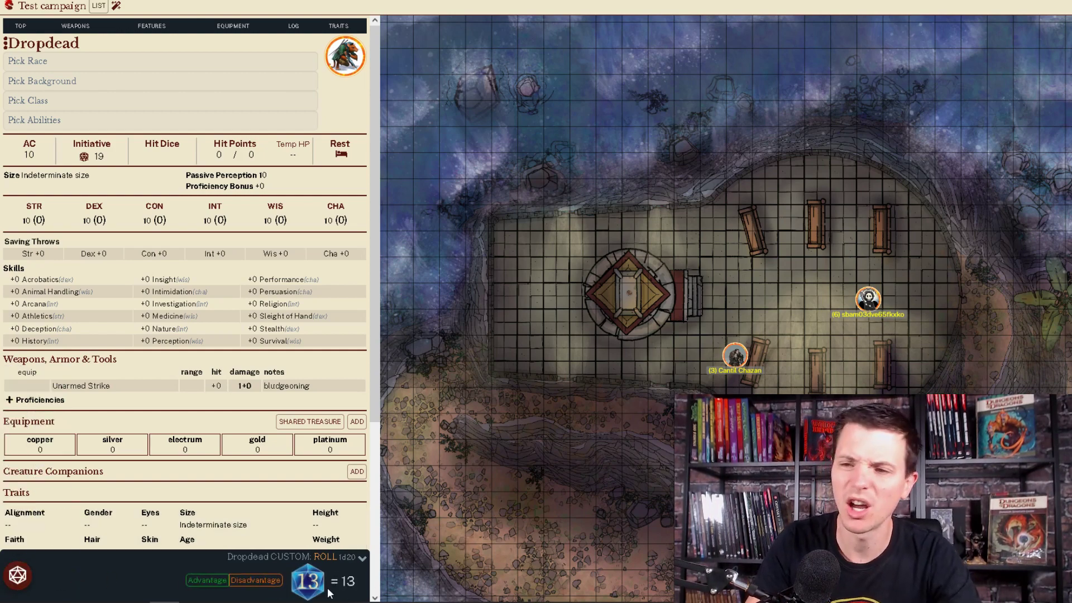
pyautogui.moveTo(321, 590)
pyautogui.click(313, 508)
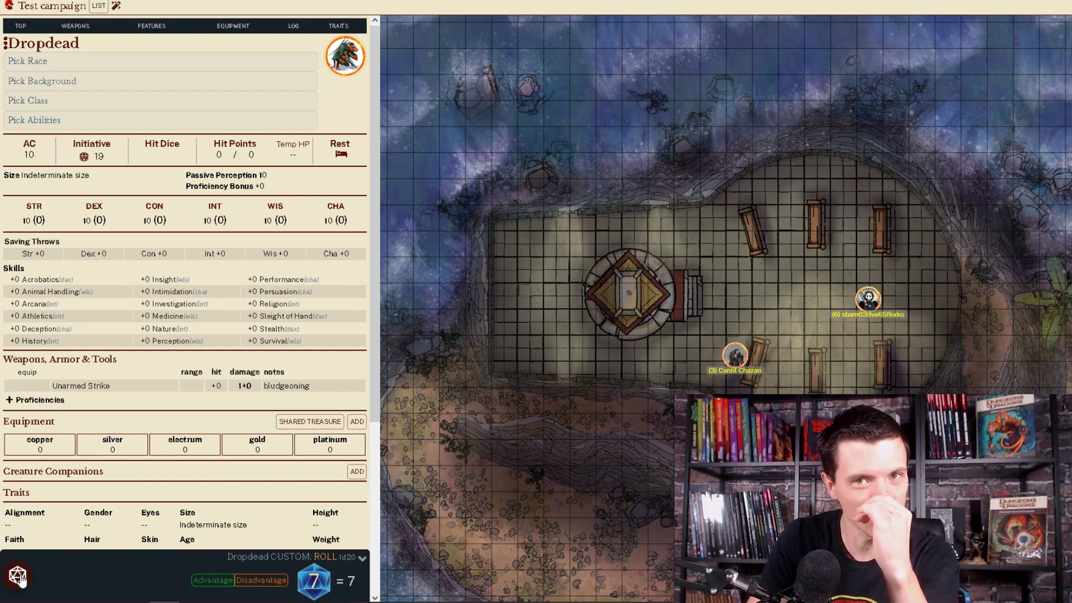
# - Make a custom roll of 4 D6 and 1 D8 for Dropdead, and reroll the D8
pyautogui.click(18, 576)
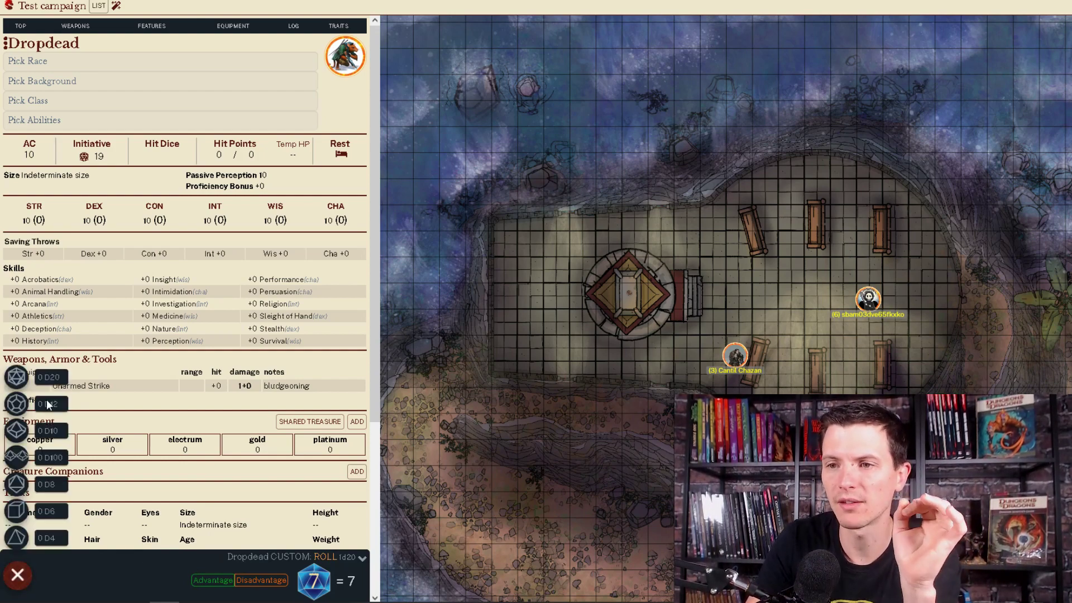
pyautogui.click(27, 514)
pyautogui.click(31, 516)
pyautogui.click(31, 518)
pyautogui.click(33, 519)
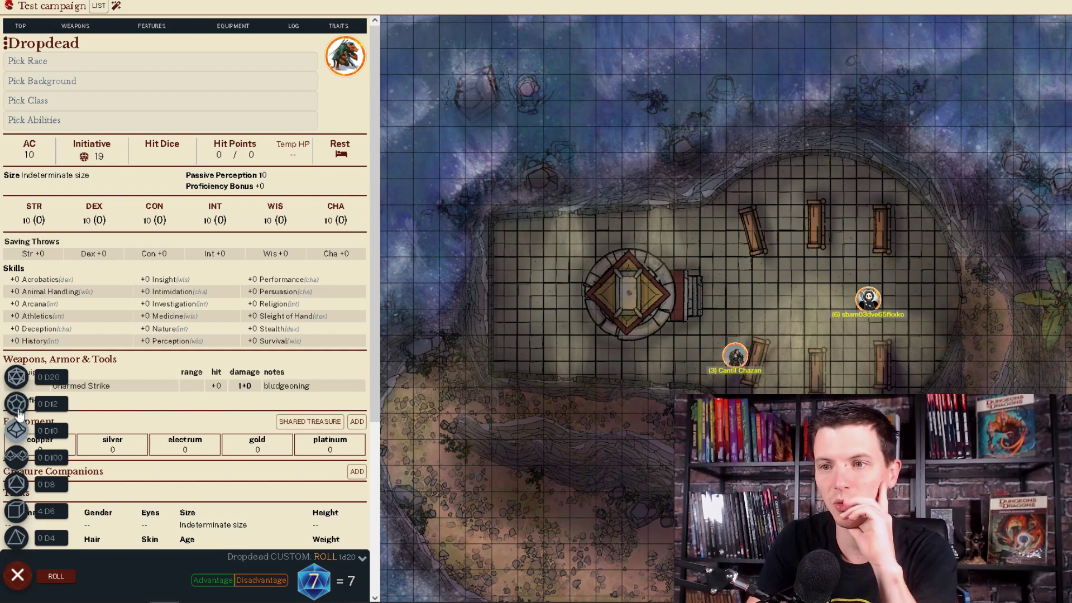
pyautogui.click(16, 484)
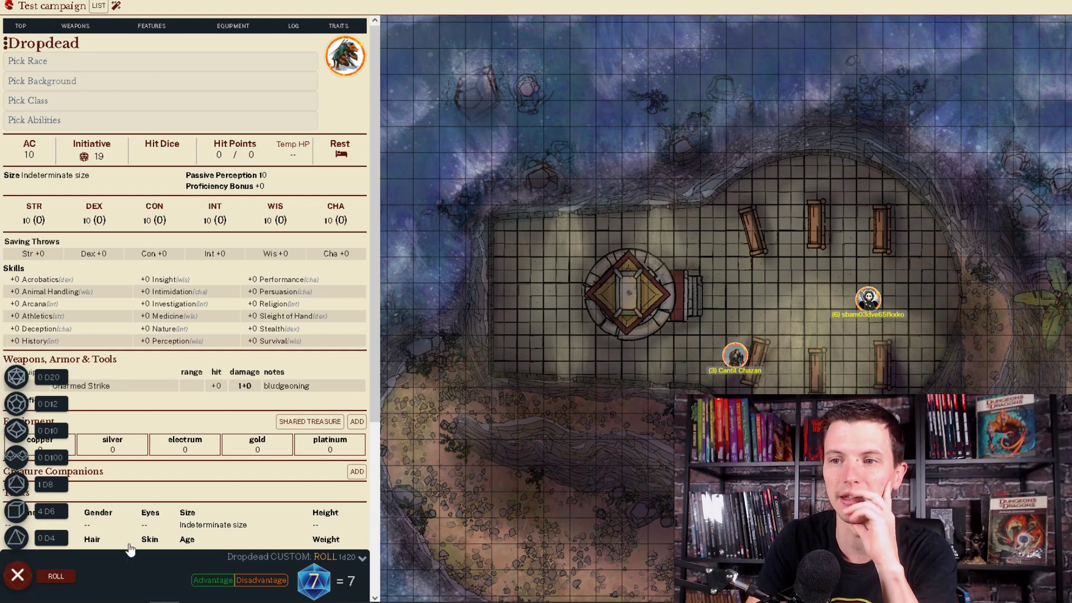
pyautogui.click(51, 579)
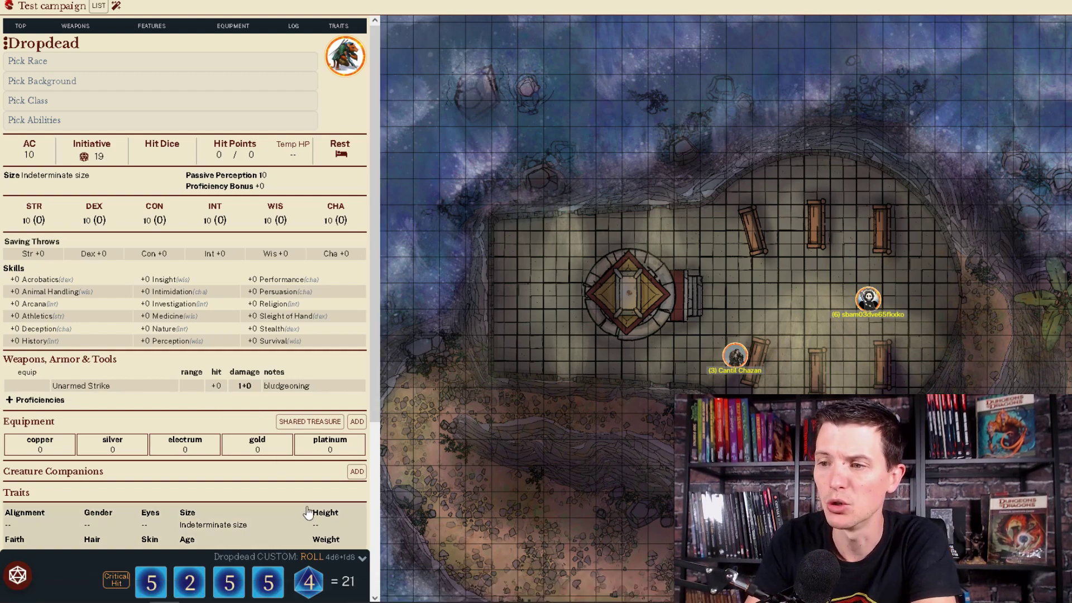
pyautogui.click(184, 586)
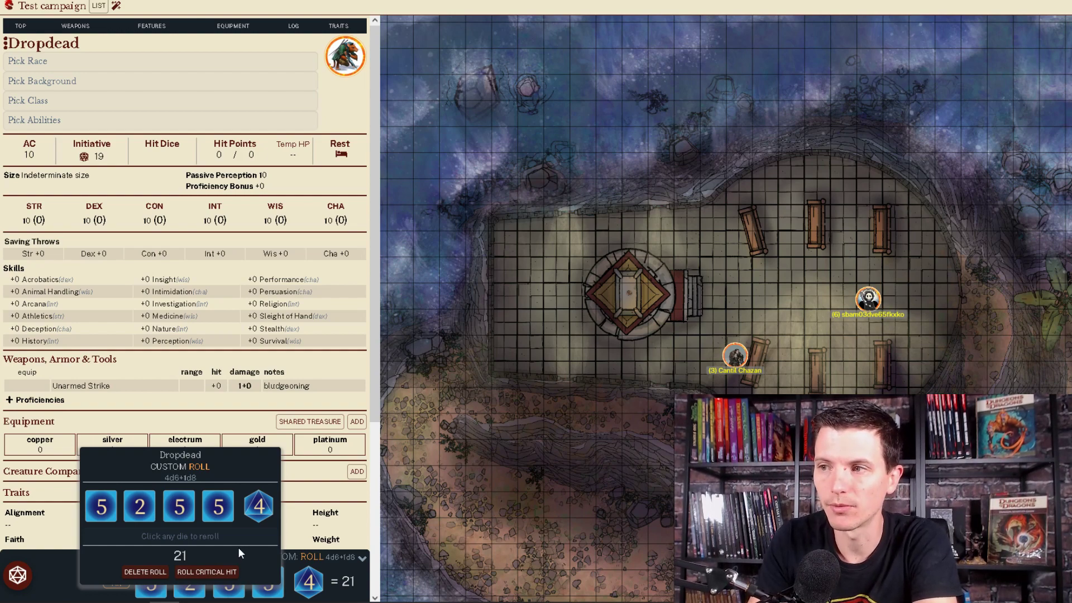
pyautogui.click(258, 509)
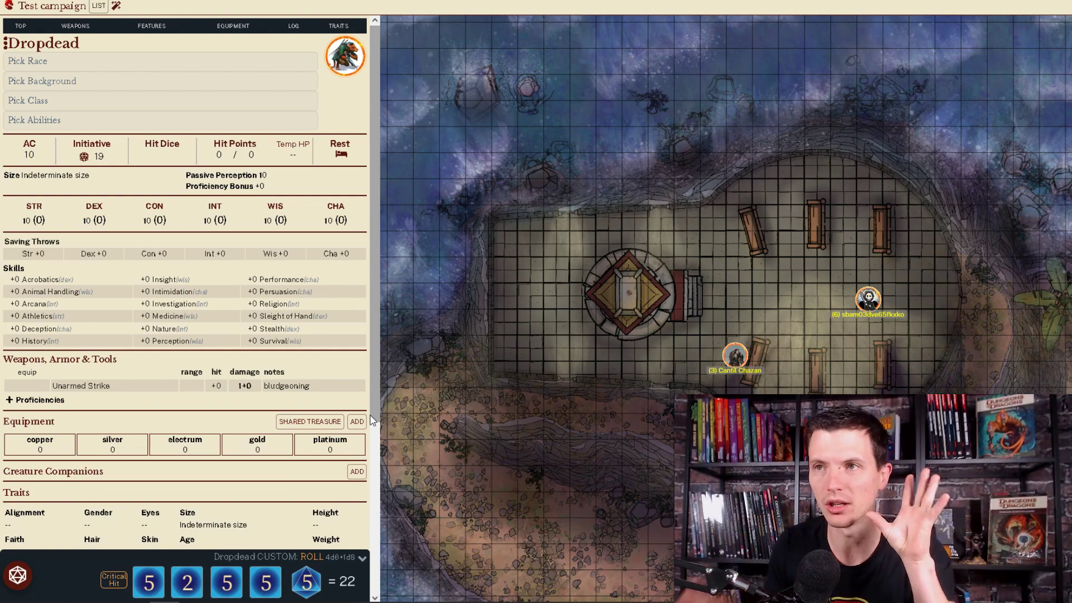
# - Return to the home page and create a new character with the suggested random name
pyautogui.click(11, 7)
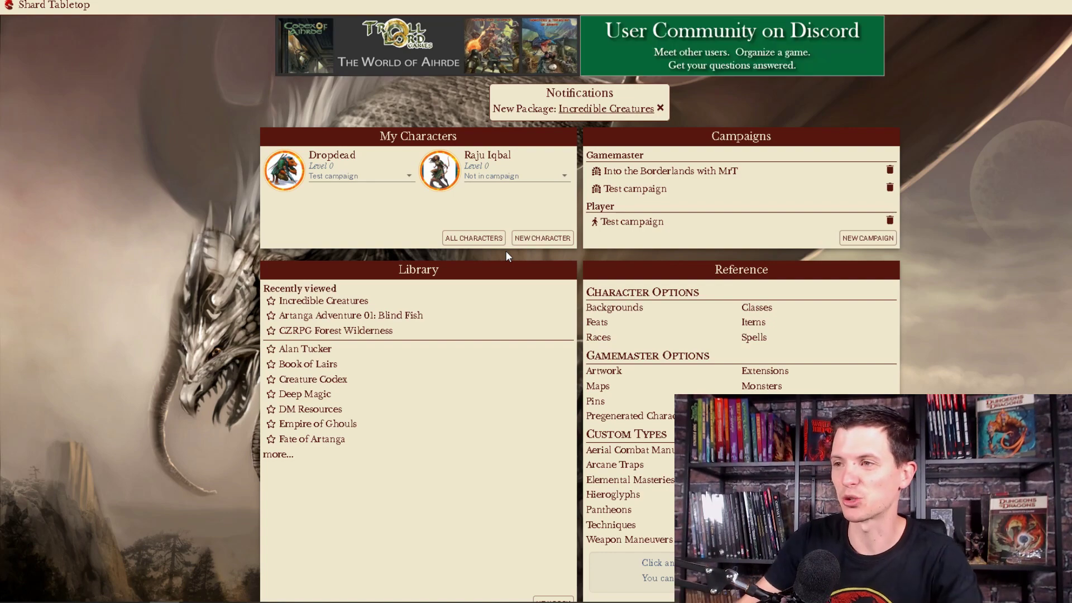
pyautogui.click(539, 239)
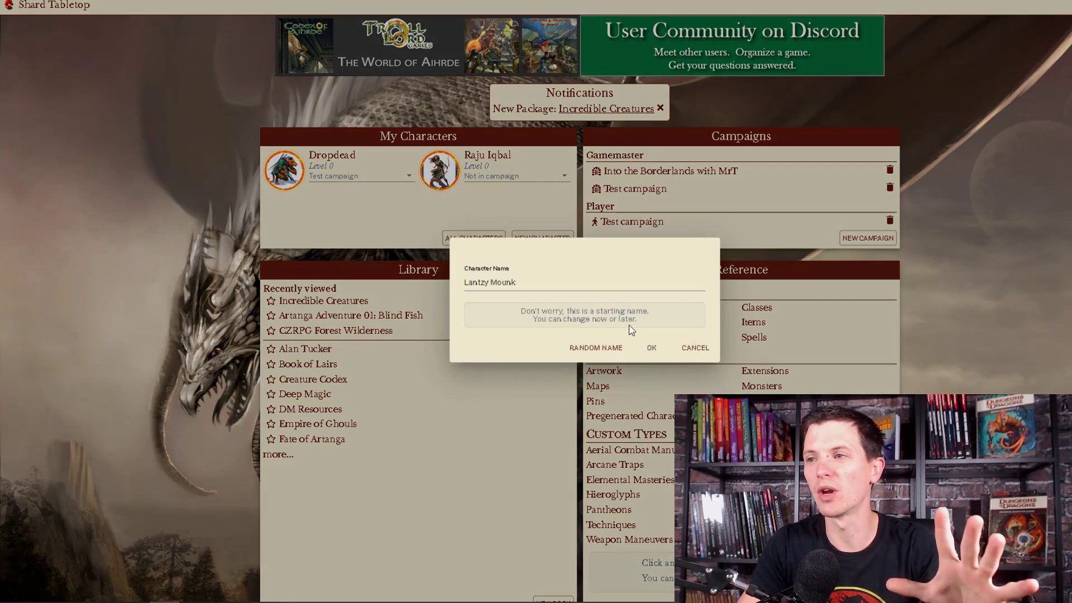
pyautogui.moveTo(529, 282); pyautogui.dragTo(452, 282)
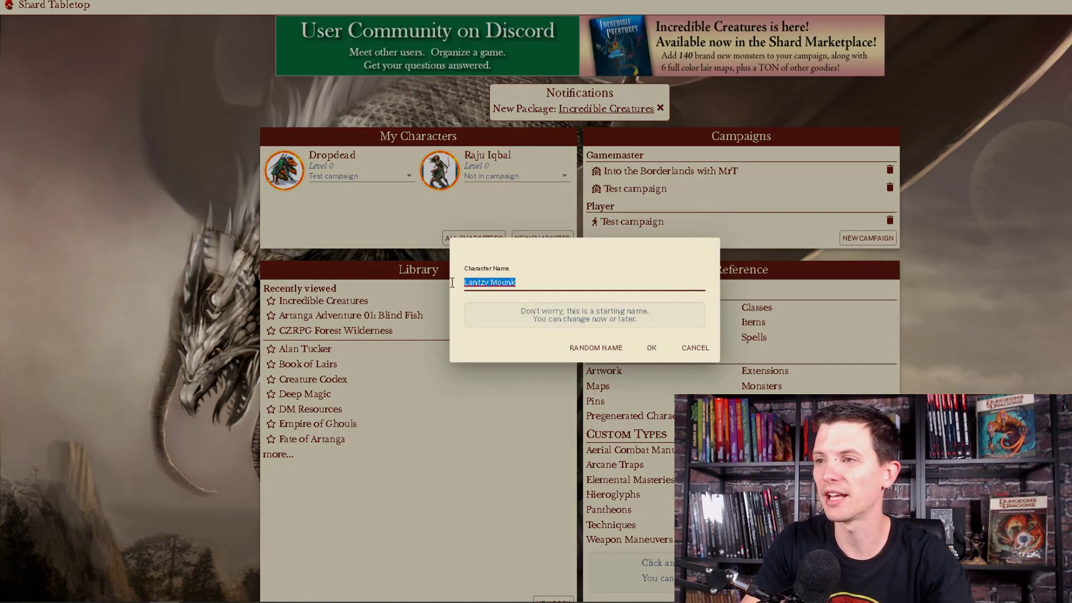
pyautogui.click(550, 282)
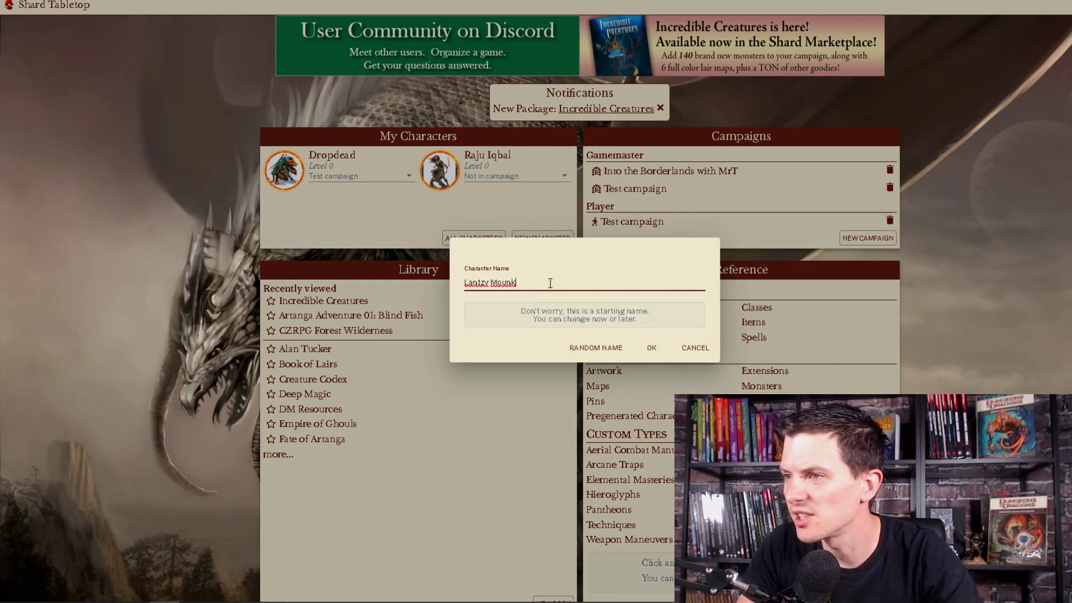
pyautogui.click(649, 348)
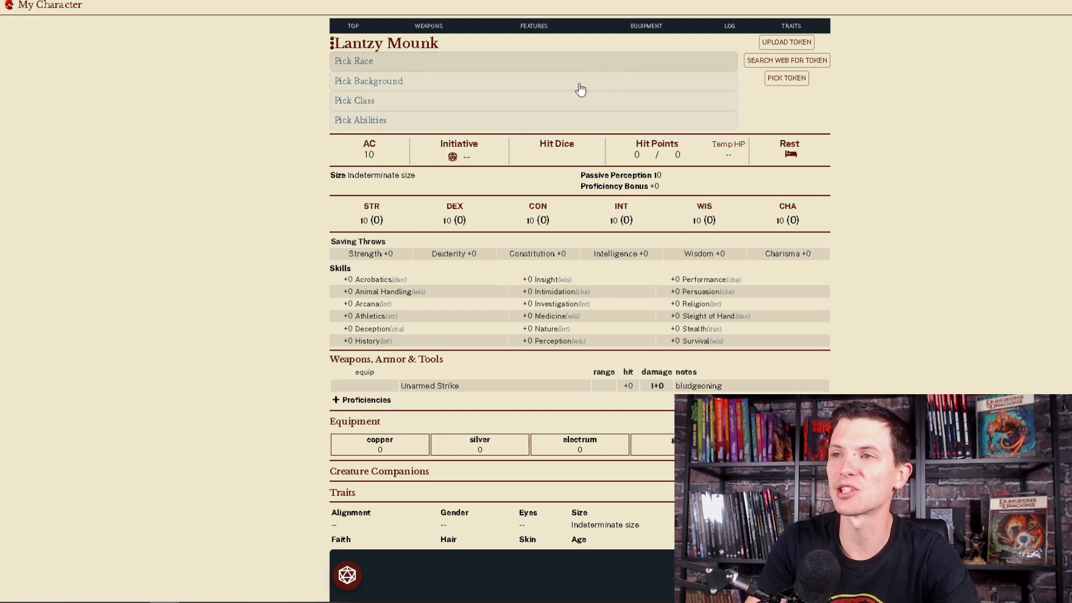
# - Browse the available races for the new character and choose Mushroomfolk as the base race
pyautogui.click(445, 67)
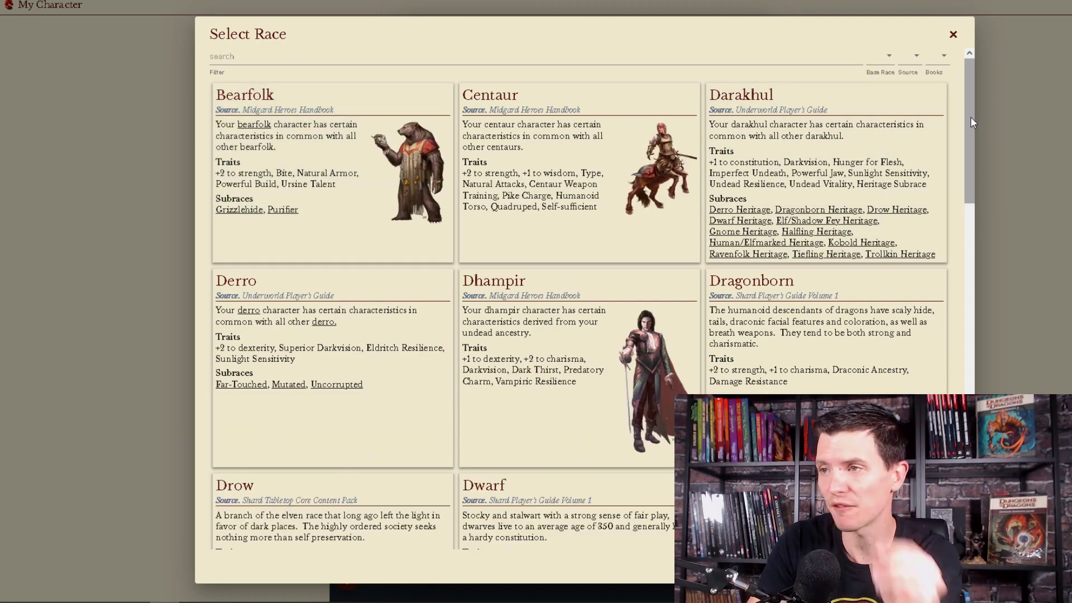
pyautogui.moveTo(967, 118)
pyautogui.mouseDown()
pyautogui.moveTo(963, 503)
pyautogui.moveTo(958, 115)
pyautogui.mouseUp()
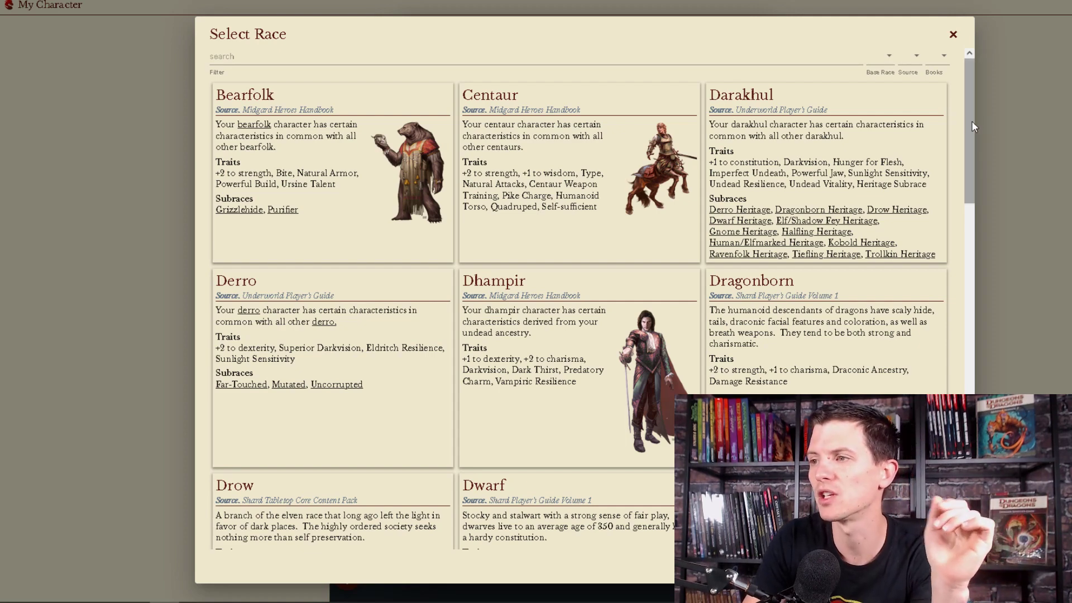
pyautogui.scroll(-1, 972, 121)
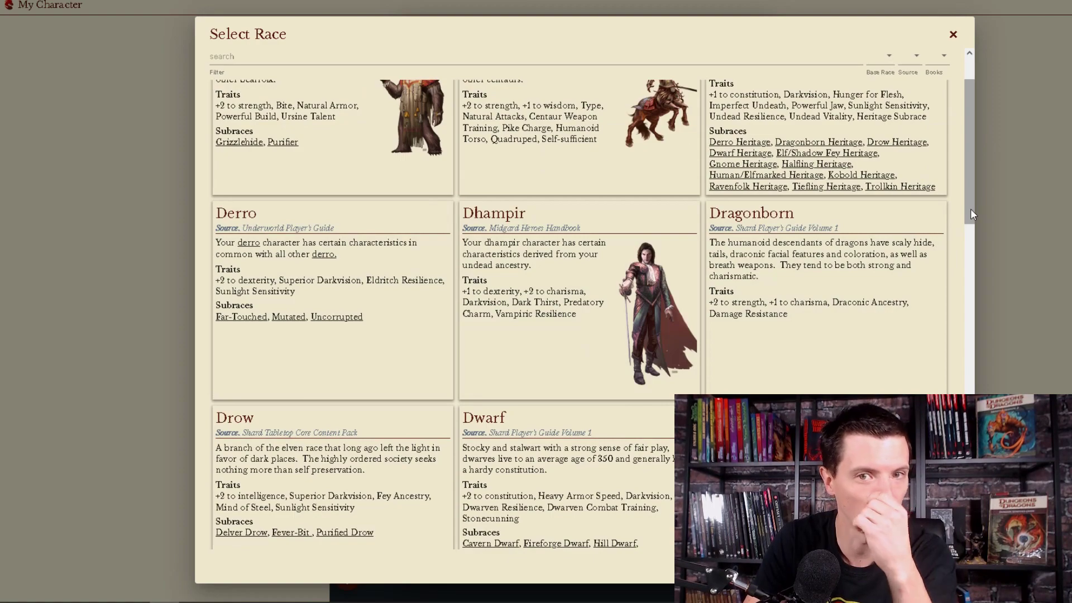
pyautogui.moveTo(970, 209); pyautogui.dragTo(946, 175)
pyautogui.scroll(-1, 946, 218)
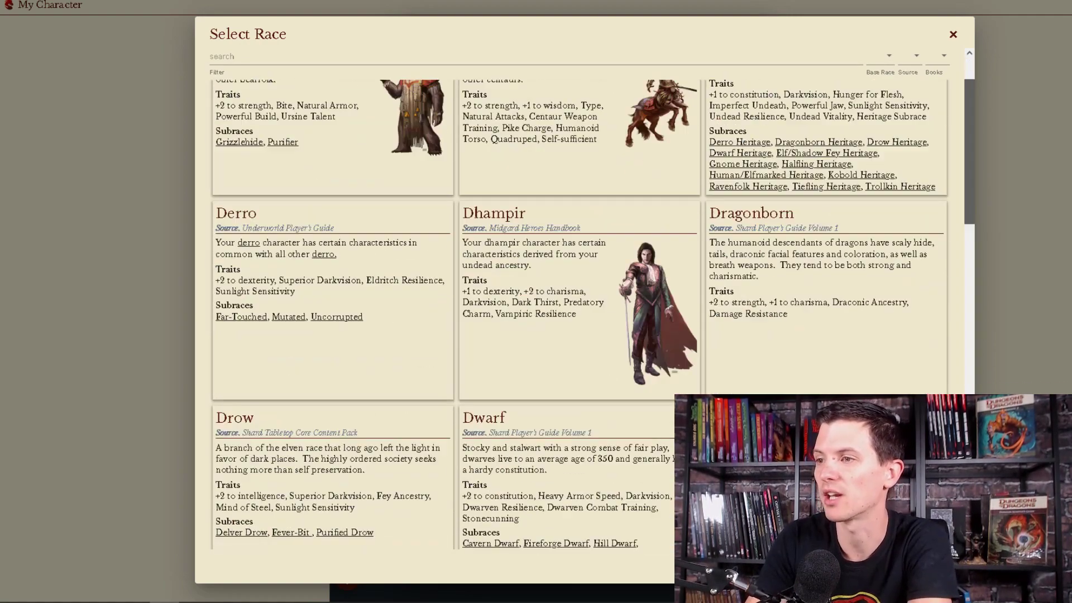
pyautogui.scroll(-15, 579, 313)
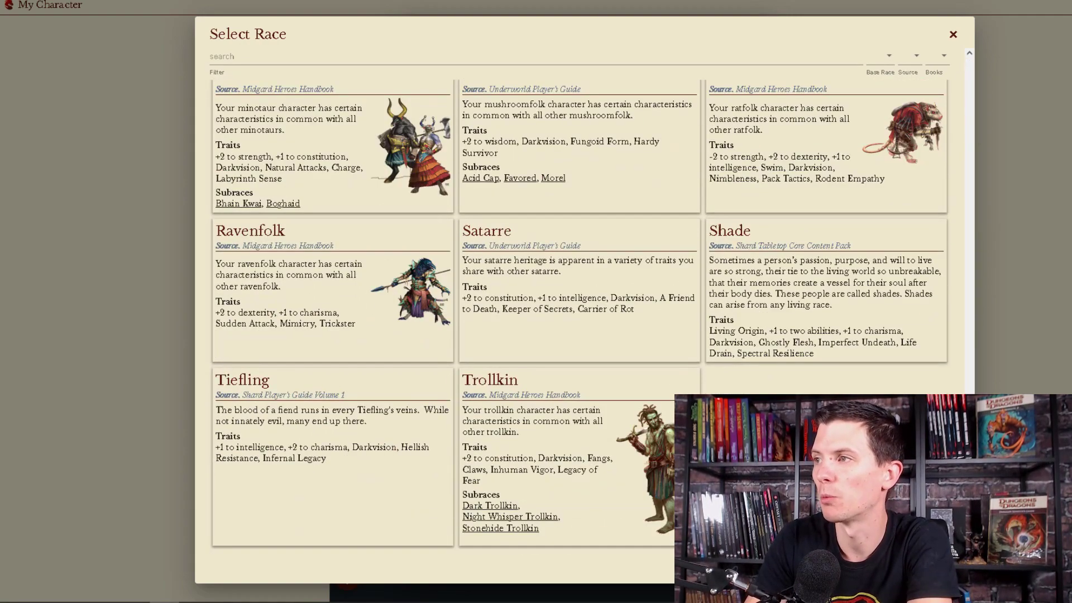
pyautogui.scroll(1, 593, 317)
pyautogui.scroll(3, 563, 283)
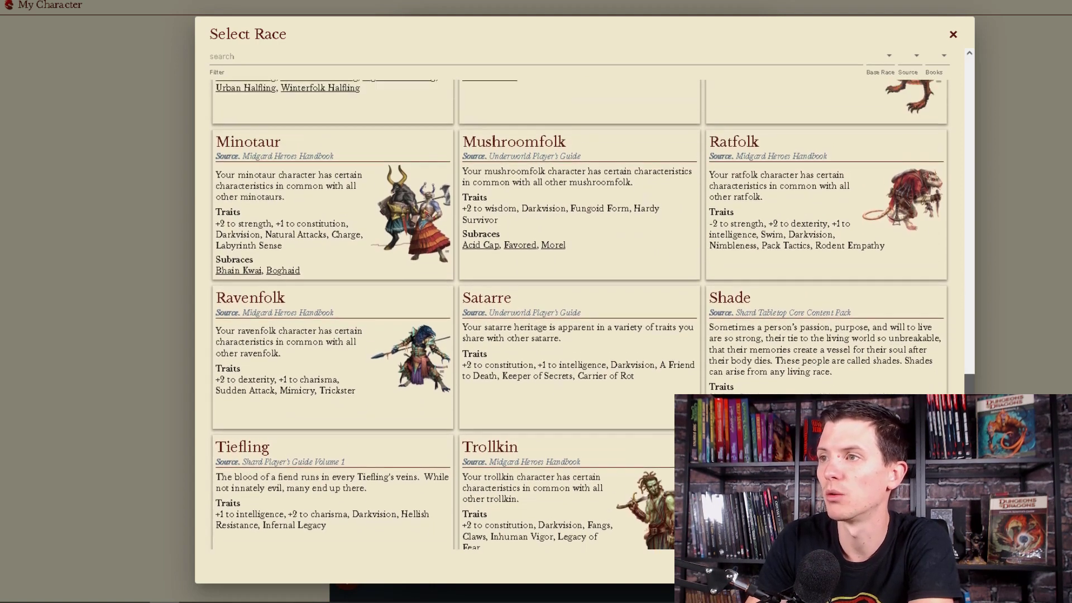
pyautogui.click(564, 278)
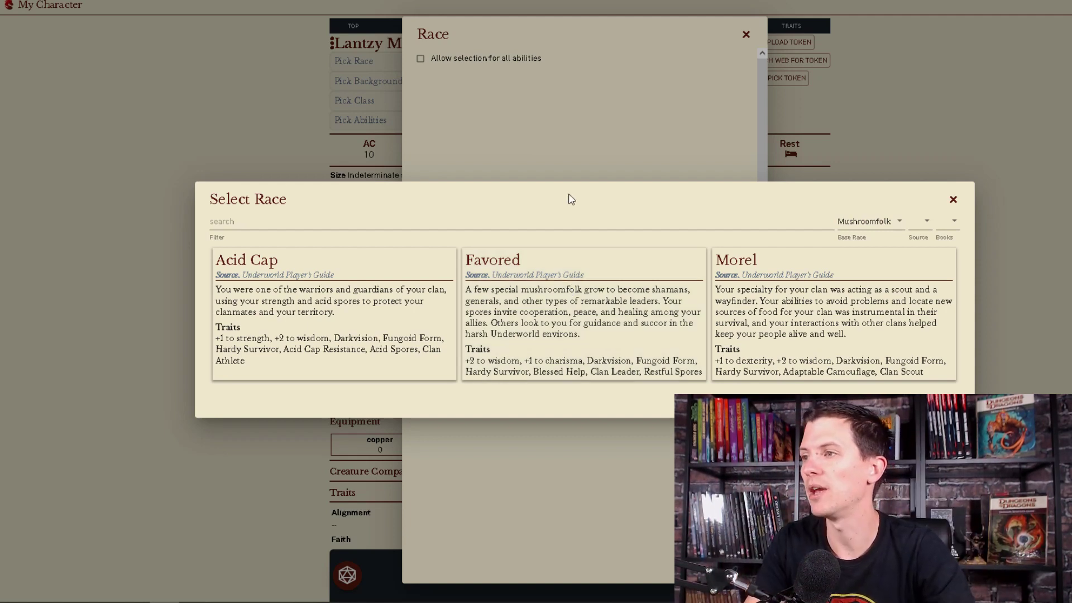
# - Pick the Acid Cap subrace of Mushroomfolk and return to the character sheet
pyautogui.click(371, 334)
pyautogui.click(651, 532)
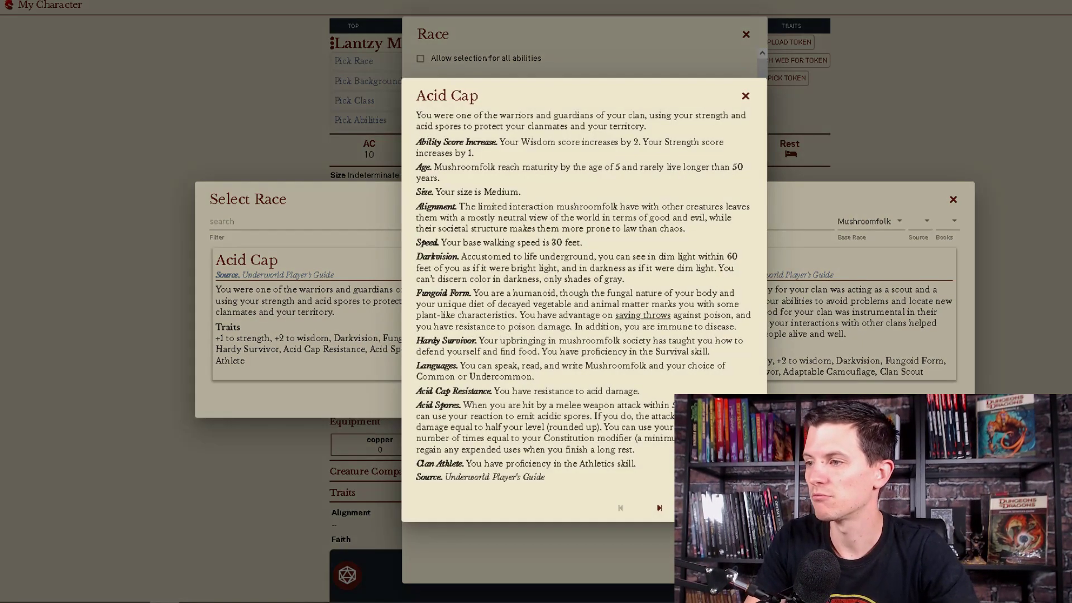
pyautogui.press('Escape')
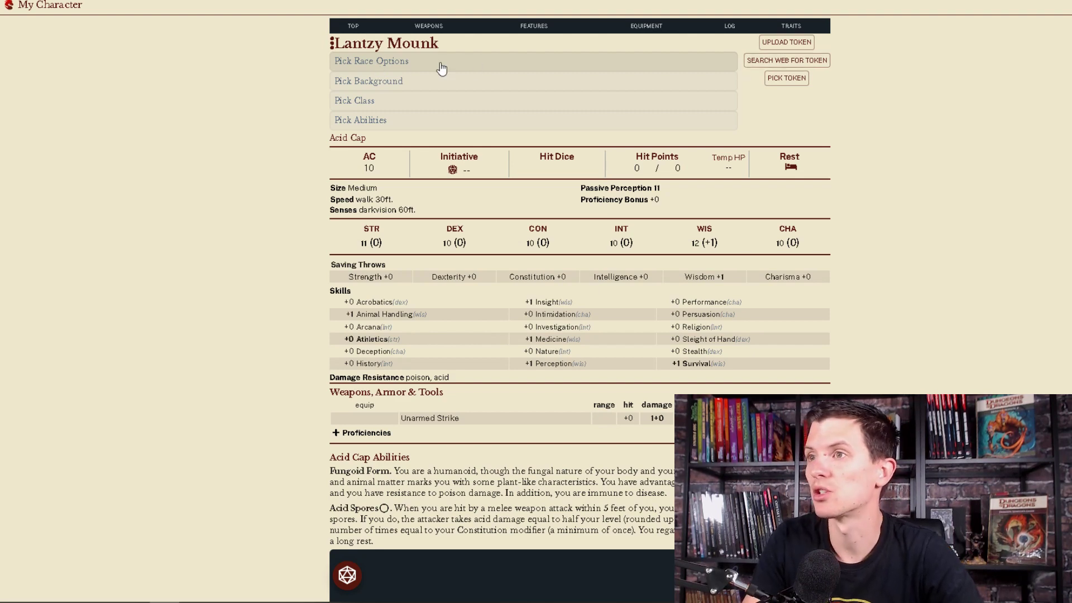
# - Rename the character as "Shroom toon"
pyautogui.click(445, 43)
pyautogui.click(374, 45)
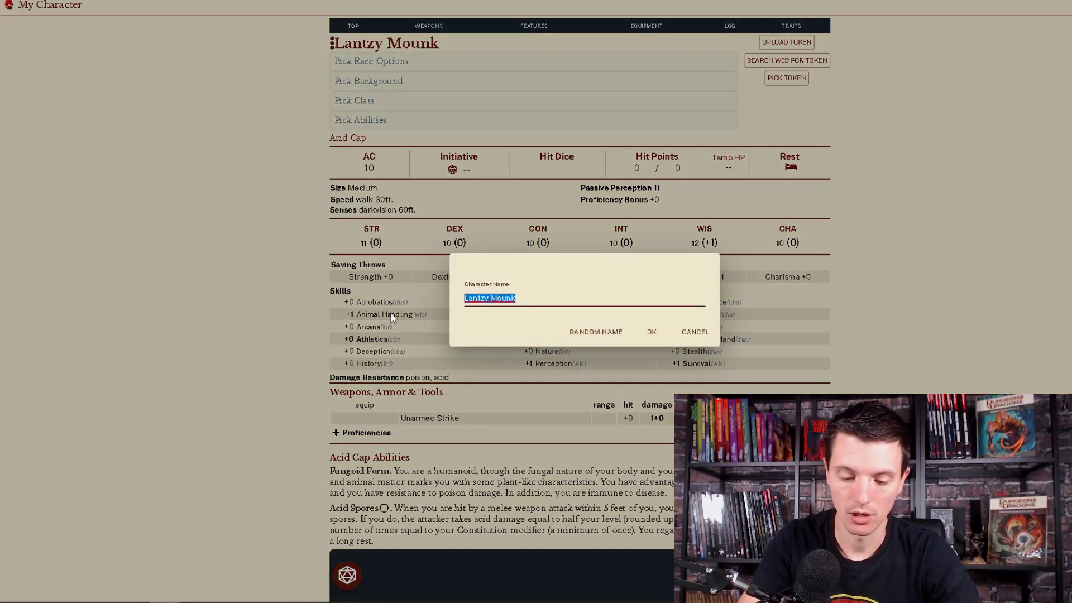
pyautogui.write('Shroo')
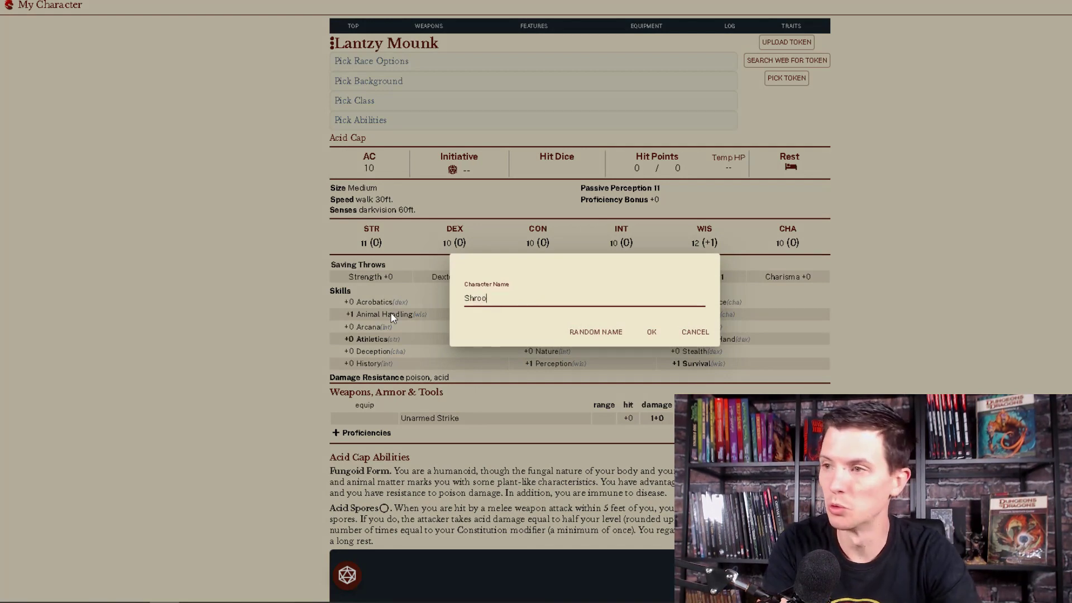
pyautogui.write('m t')
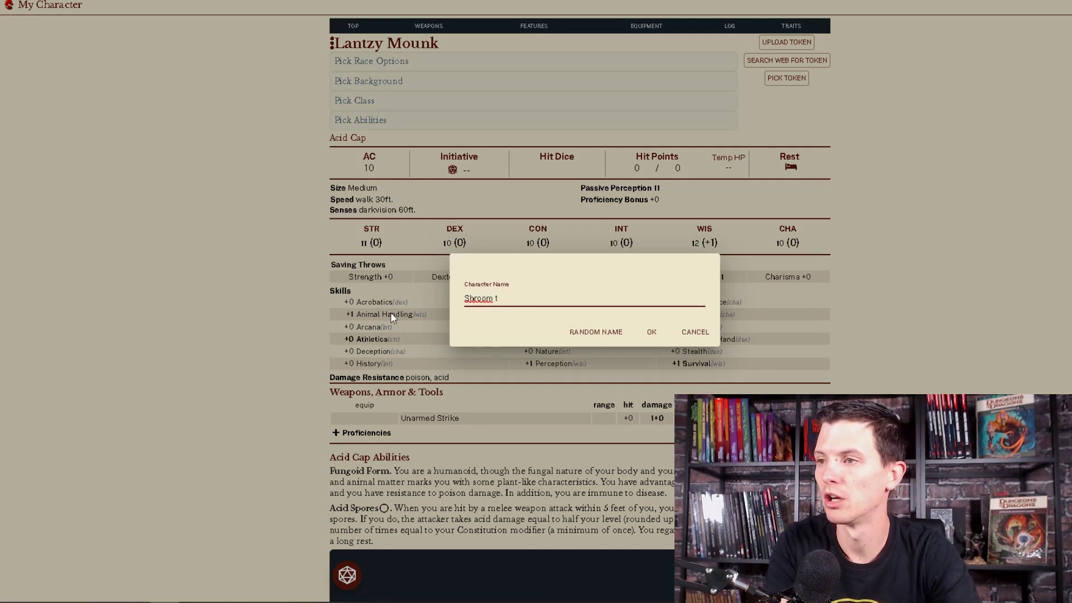
pyautogui.write('oon')
pyautogui.click(647, 333)
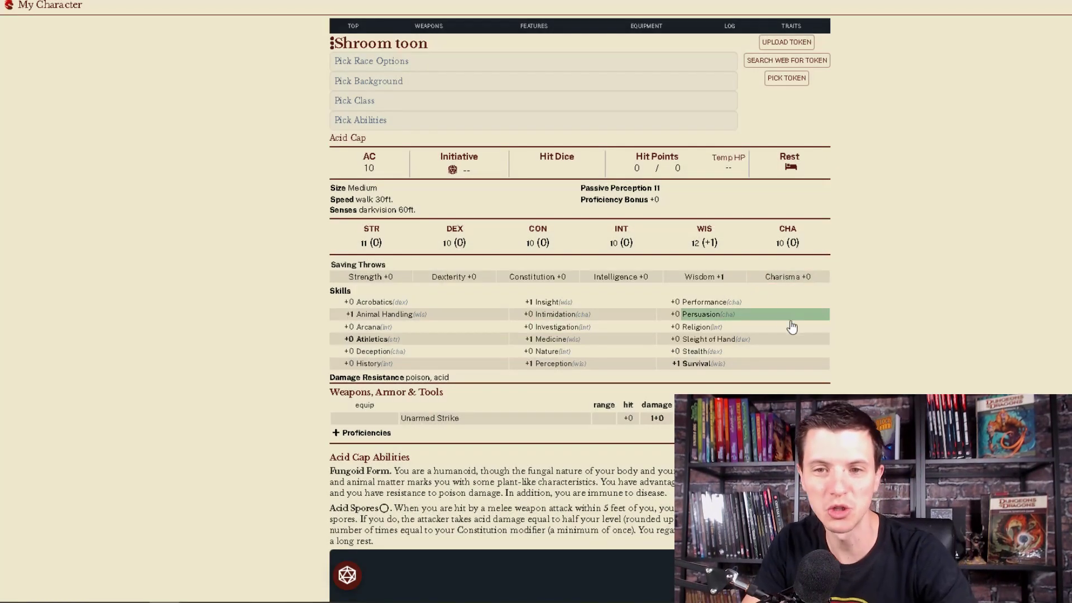
# - Set the Acid Cap race's language option to Undercommon and return to the character sheet
pyautogui.click(508, 65)
pyautogui.moveTo(758, 201); pyautogui.dragTo(739, 149)
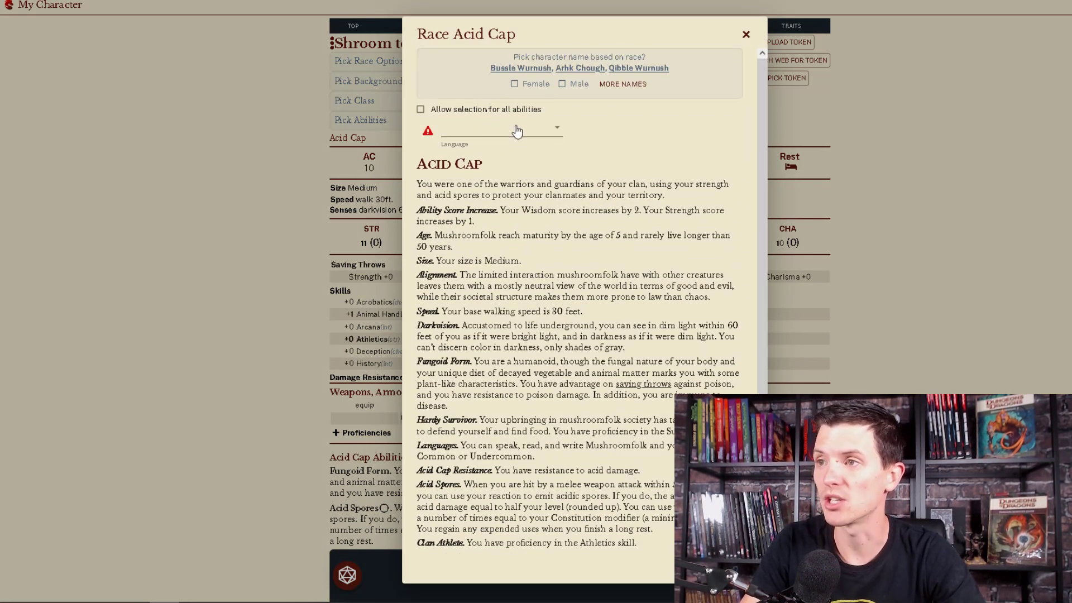
pyautogui.click(516, 132)
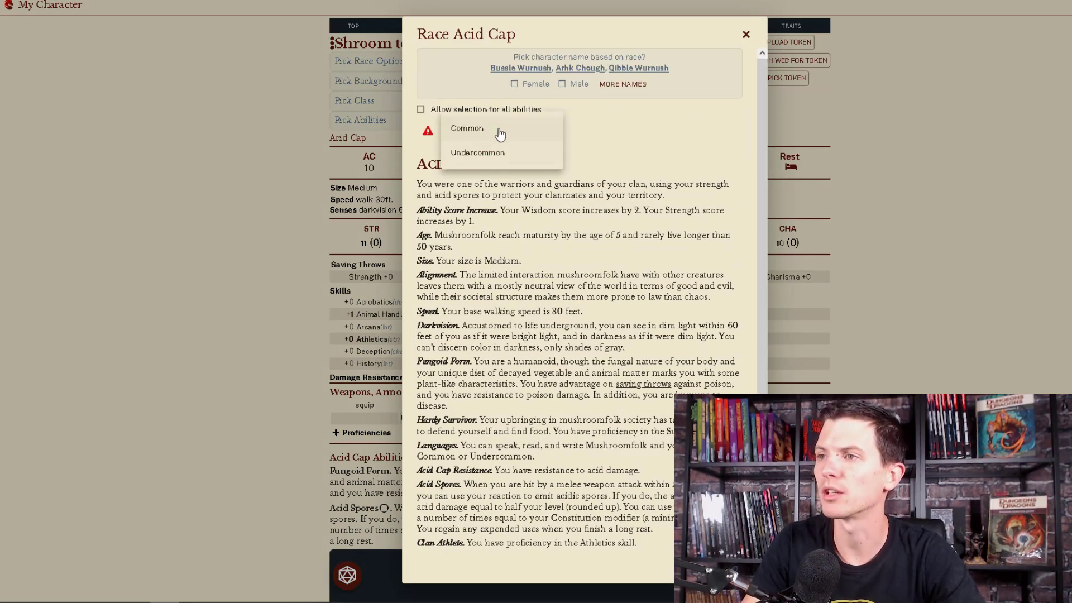
pyautogui.click(504, 152)
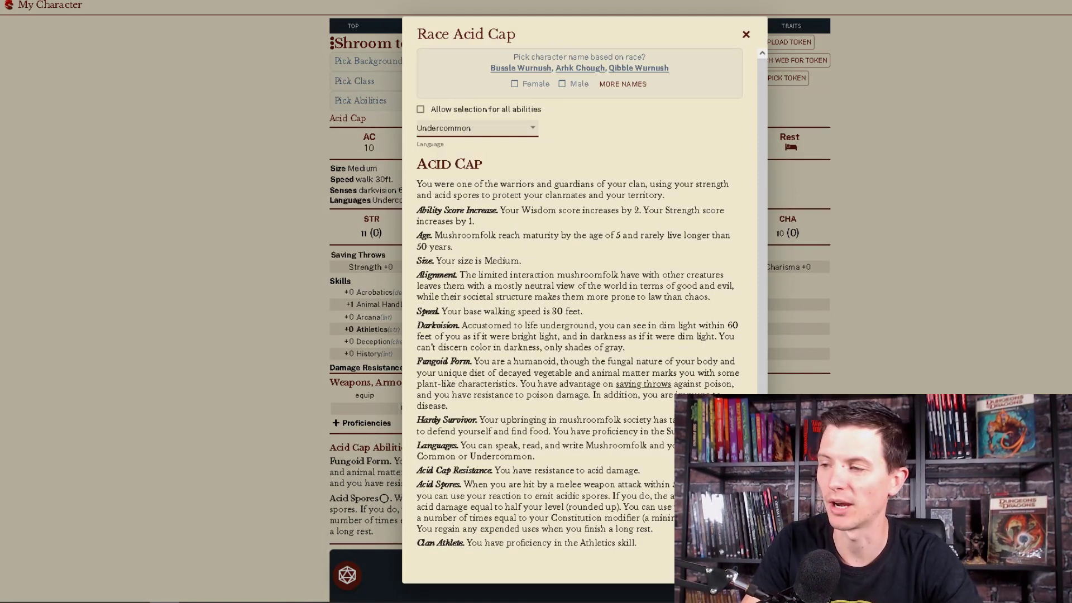
pyautogui.press('Escape')
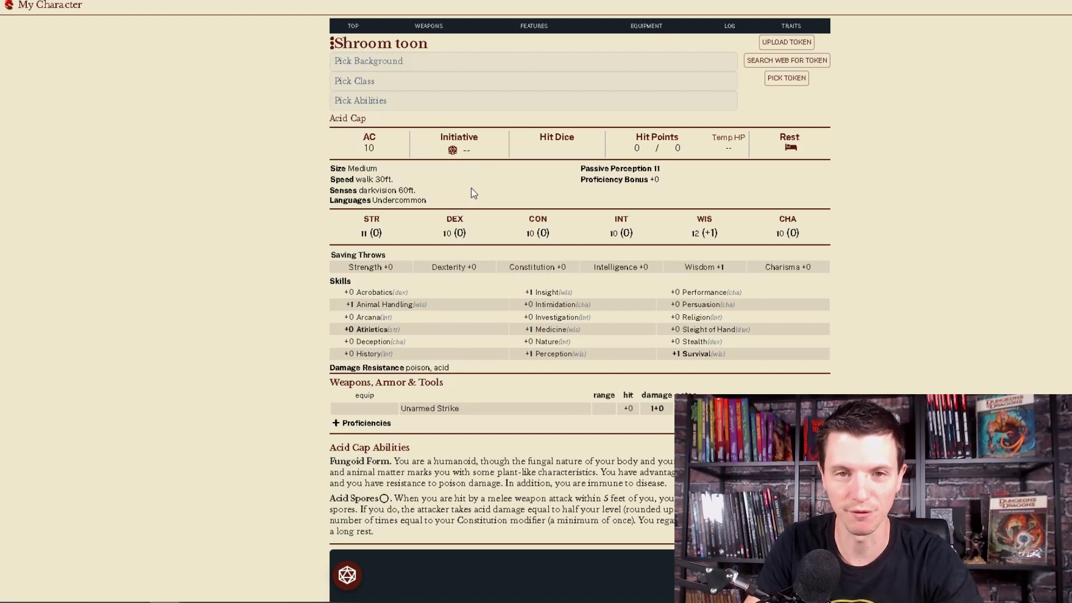
# - Choose Tourist as the character's background from the available backgrounds
pyautogui.click(428, 64)
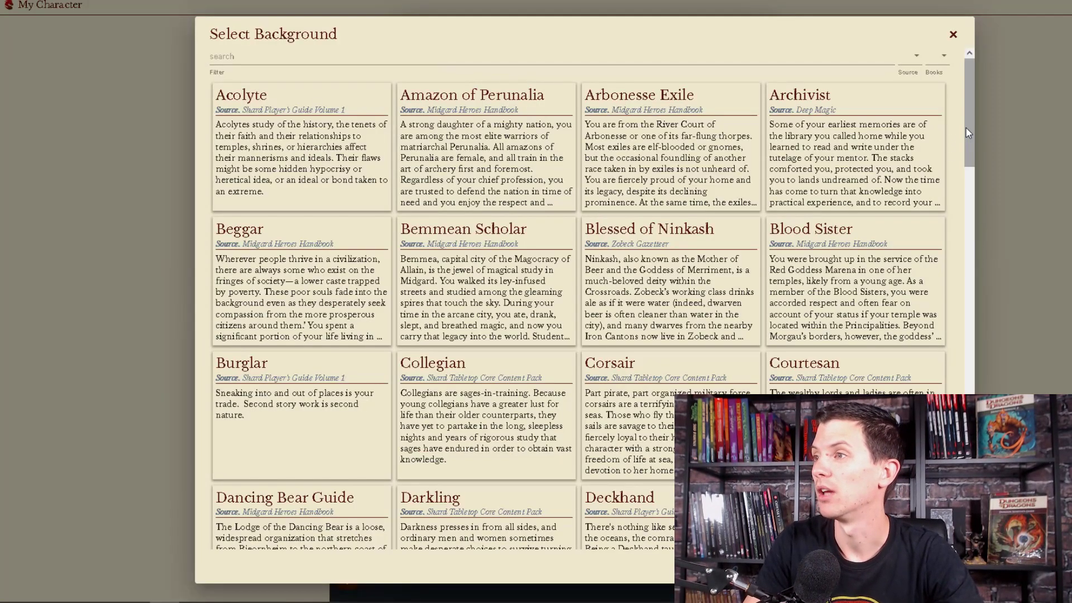
pyautogui.moveTo(966, 126); pyautogui.dragTo(967, 479)
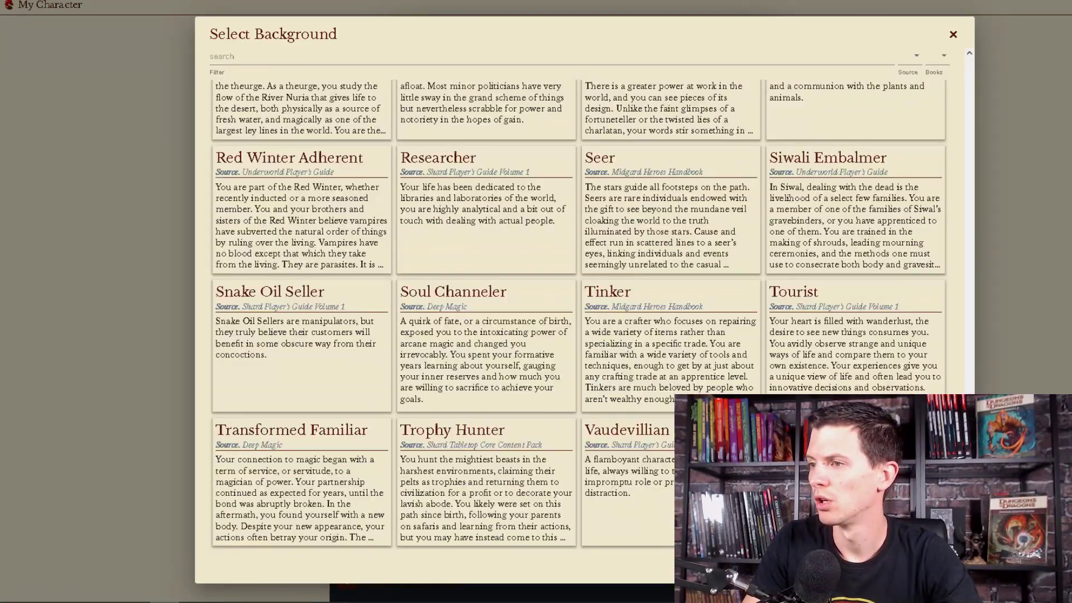
pyautogui.click(837, 346)
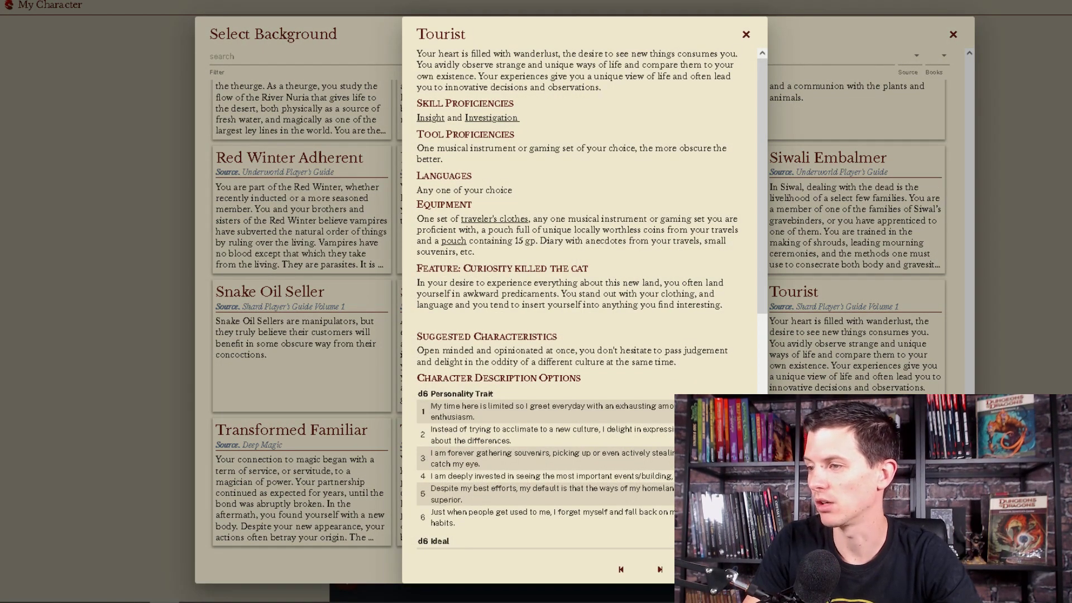
pyautogui.press('Escape')
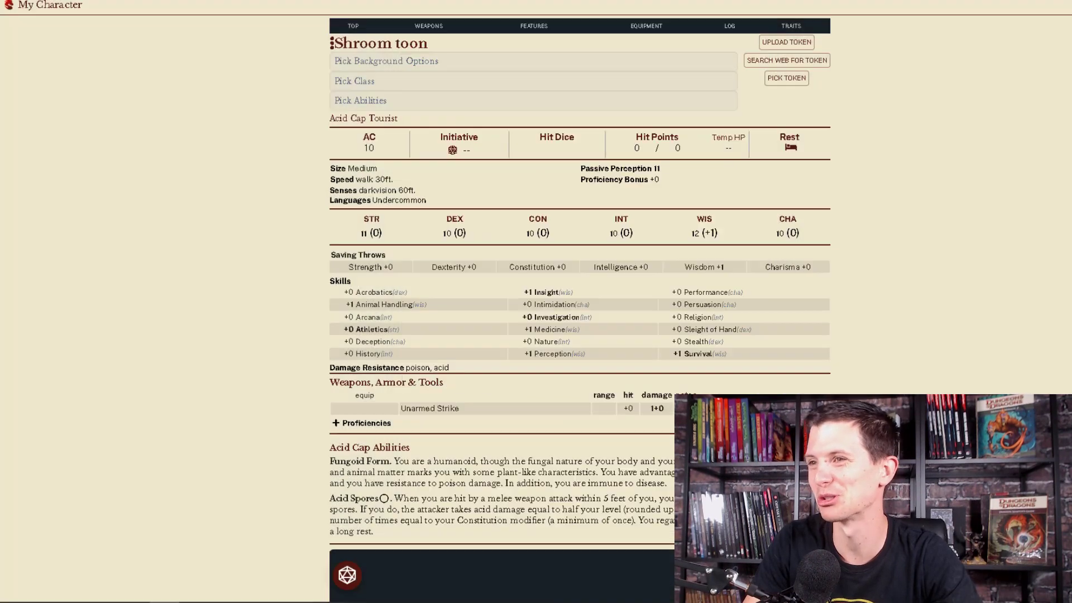
# - Set the Tourist background's tool proficiency to Drum and its language to Abyssal
pyautogui.click(433, 59)
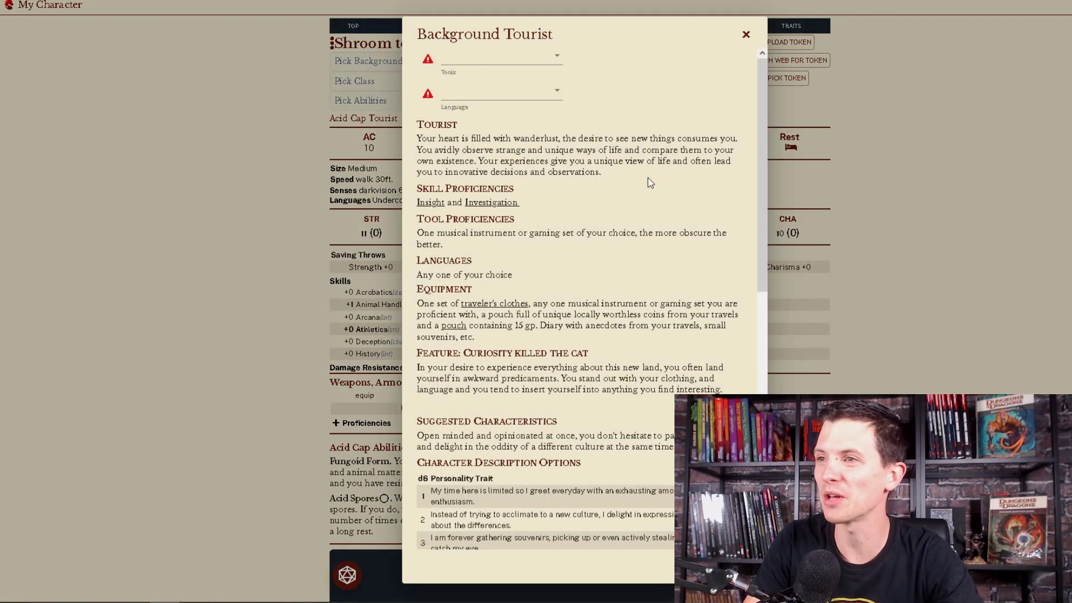
pyautogui.click(512, 72)
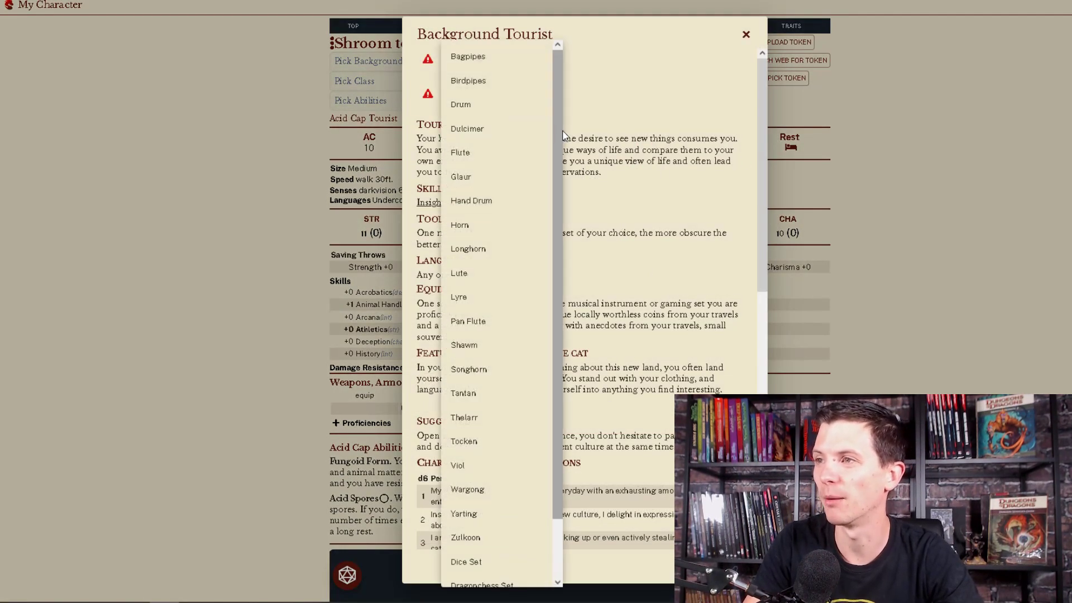
pyautogui.click(480, 104)
pyautogui.click(491, 96)
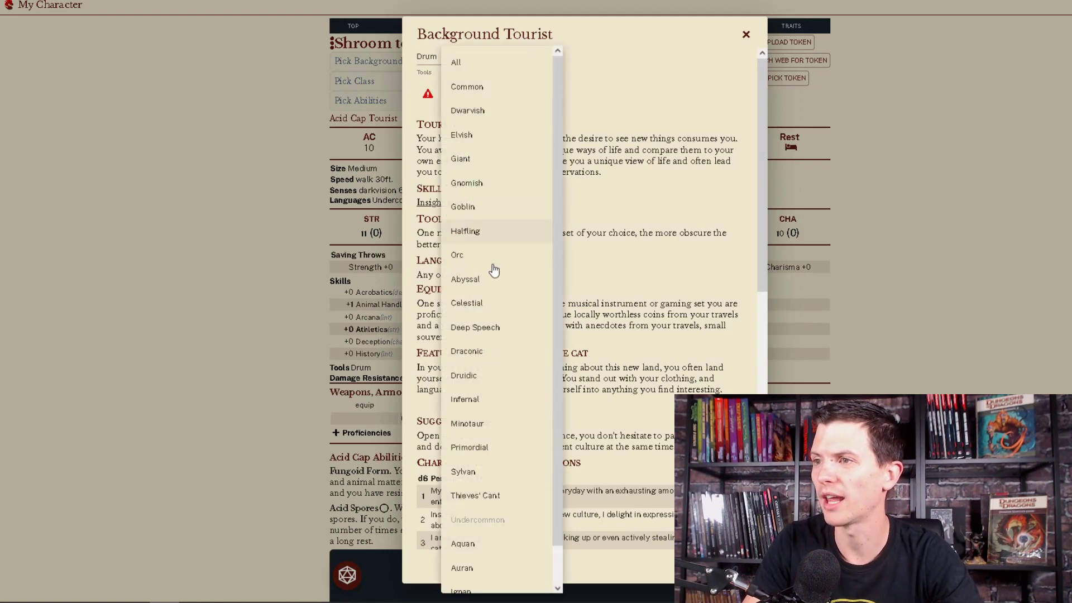
pyautogui.click(486, 278)
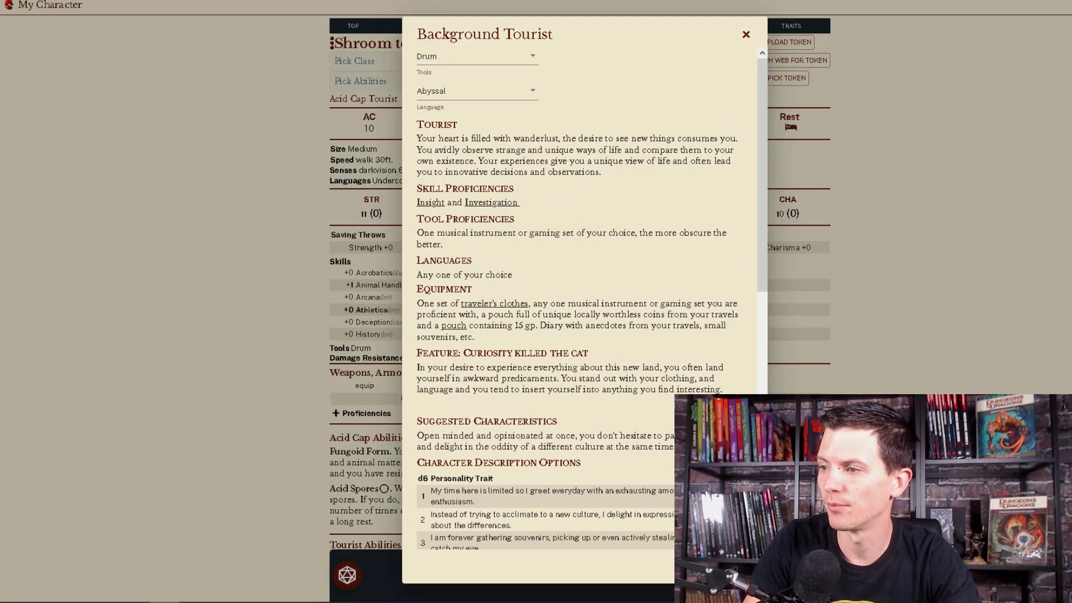
pyautogui.press('Escape')
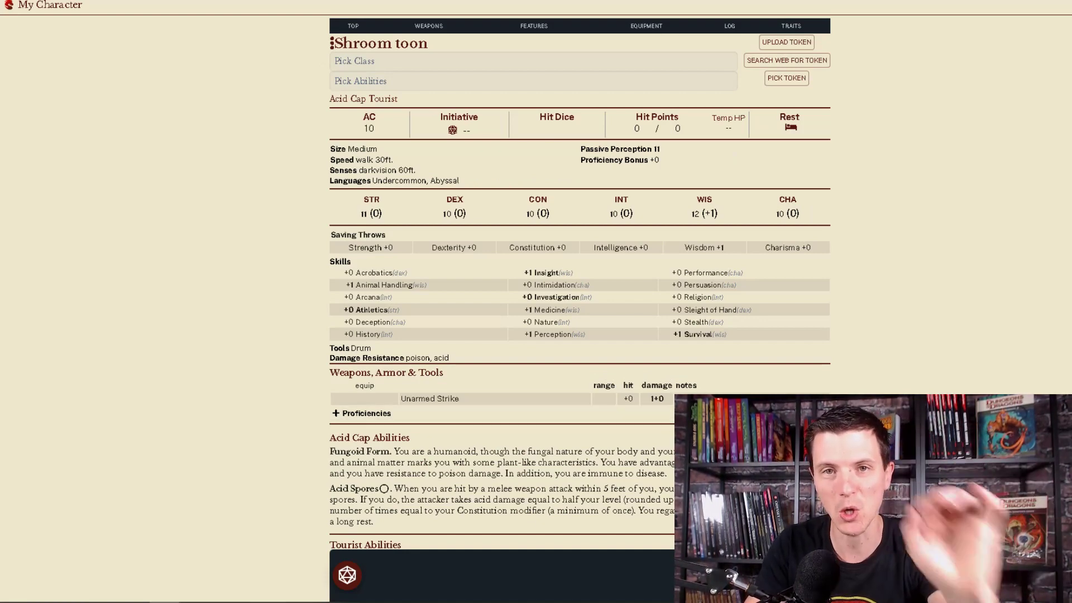
# - Review the Wizard class description and take Wizard as the character's class
pyautogui.click(524, 62)
pyautogui.moveTo(970, 128)
pyautogui.mouseDown()
pyautogui.moveTo(968, 157)
pyautogui.moveTo(967, 118)
pyautogui.mouseUp()
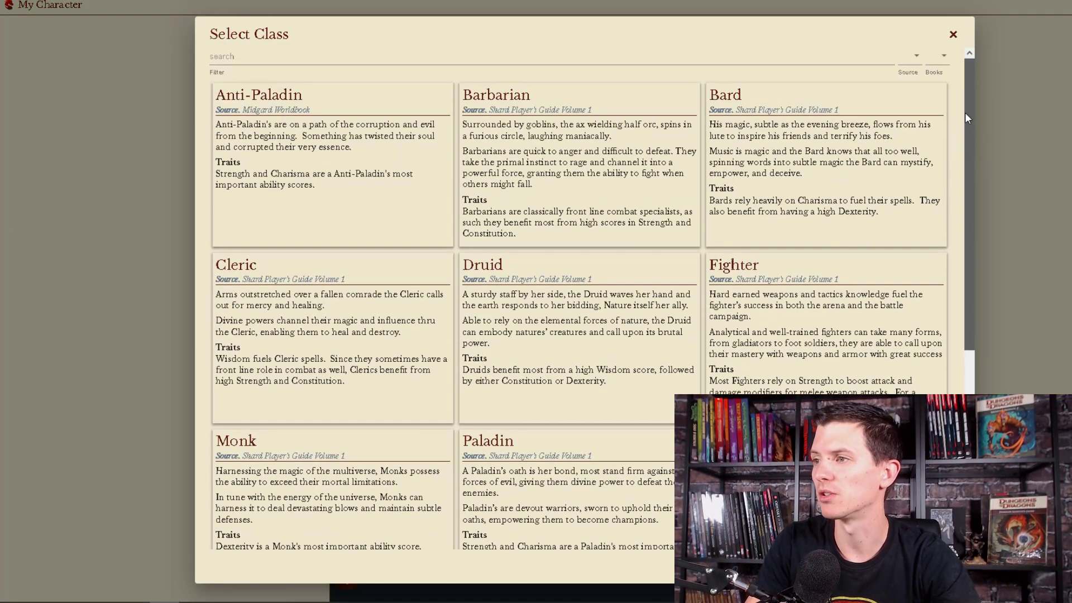
pyautogui.scroll(-5, 967, 118)
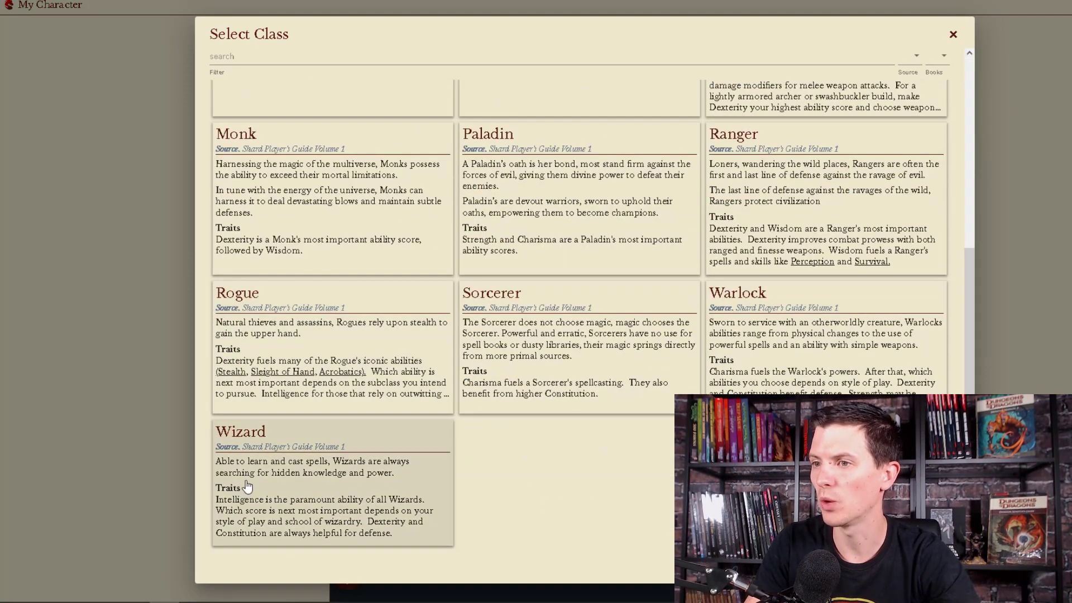
pyautogui.click(237, 486)
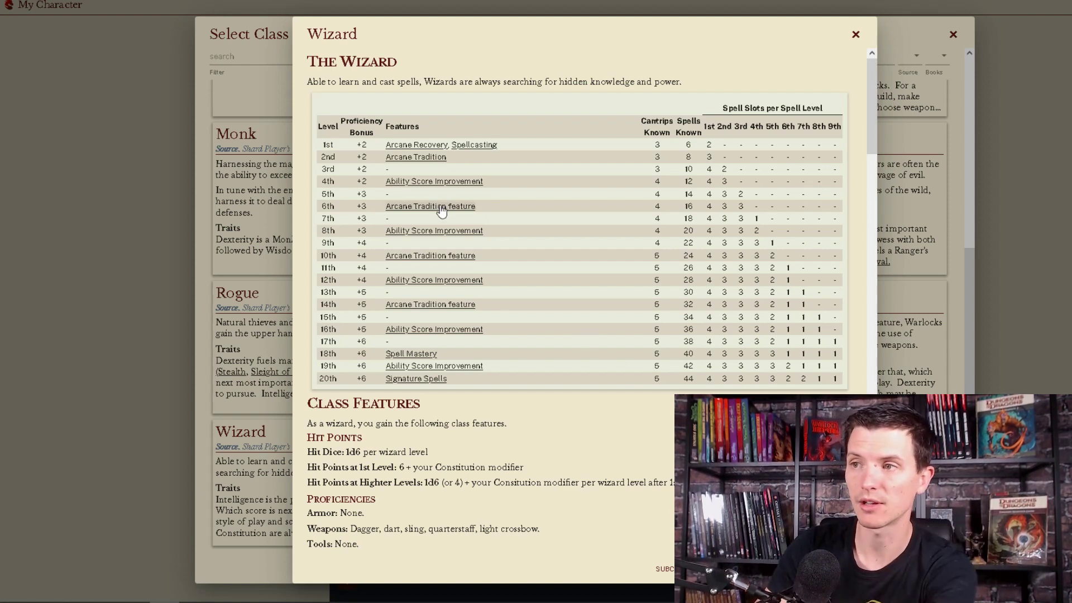
pyautogui.scroll(-5, 644, 439)
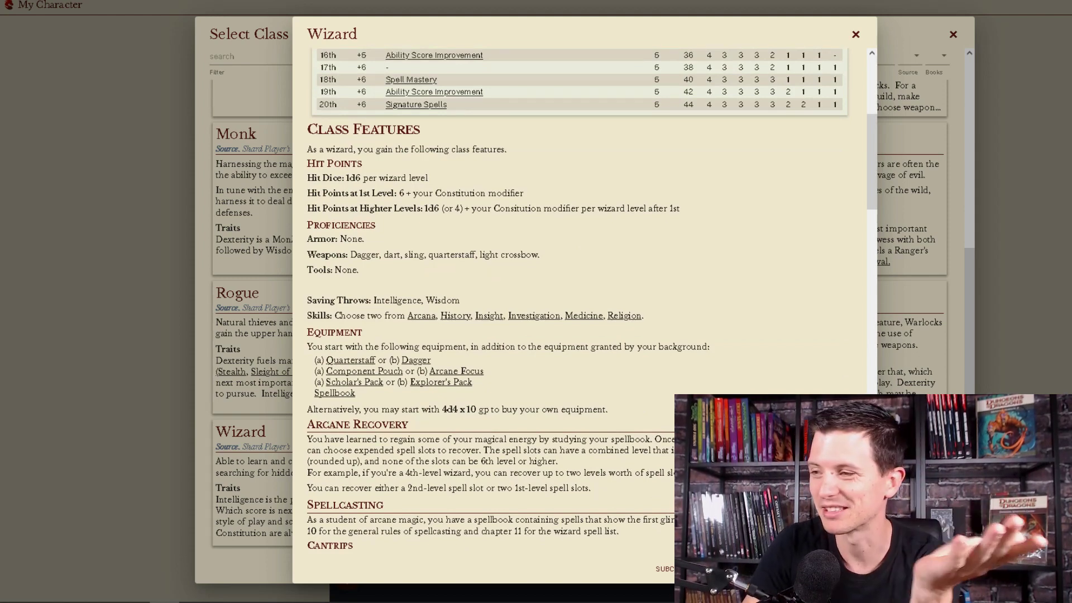
pyautogui.click(720, 568)
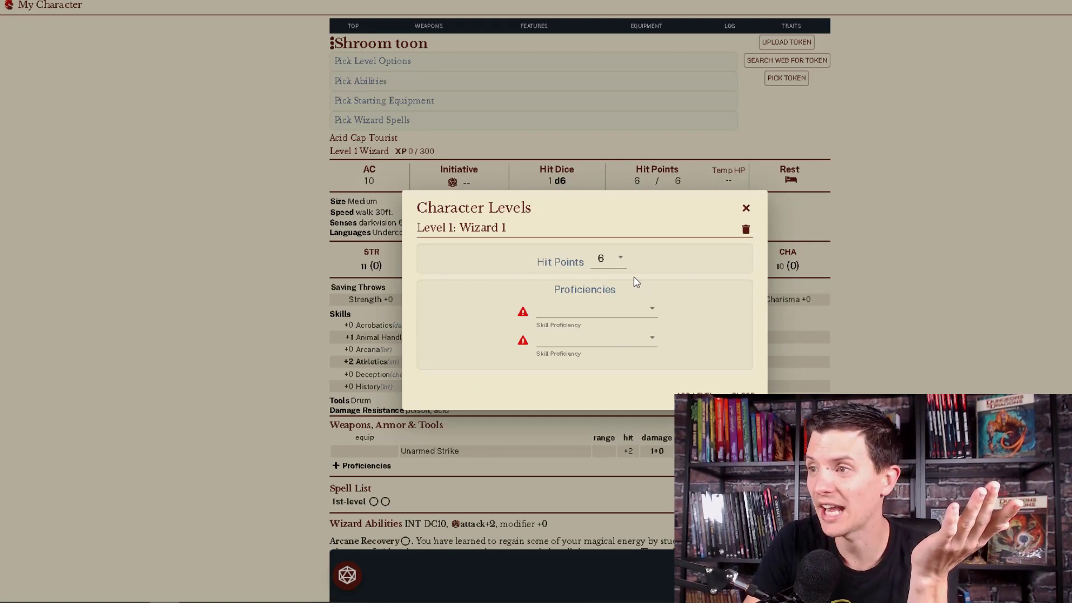
# - Choose History and Arcana as the level 1 Wizard skill proficiencies and close the character levels
pyautogui.click(594, 315)
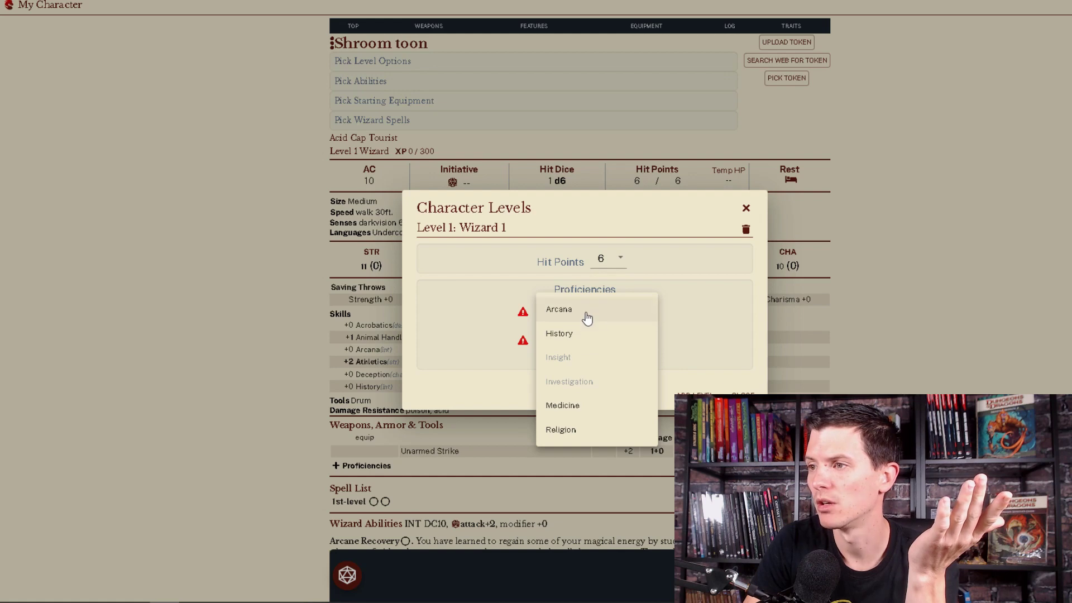
pyautogui.click(587, 335)
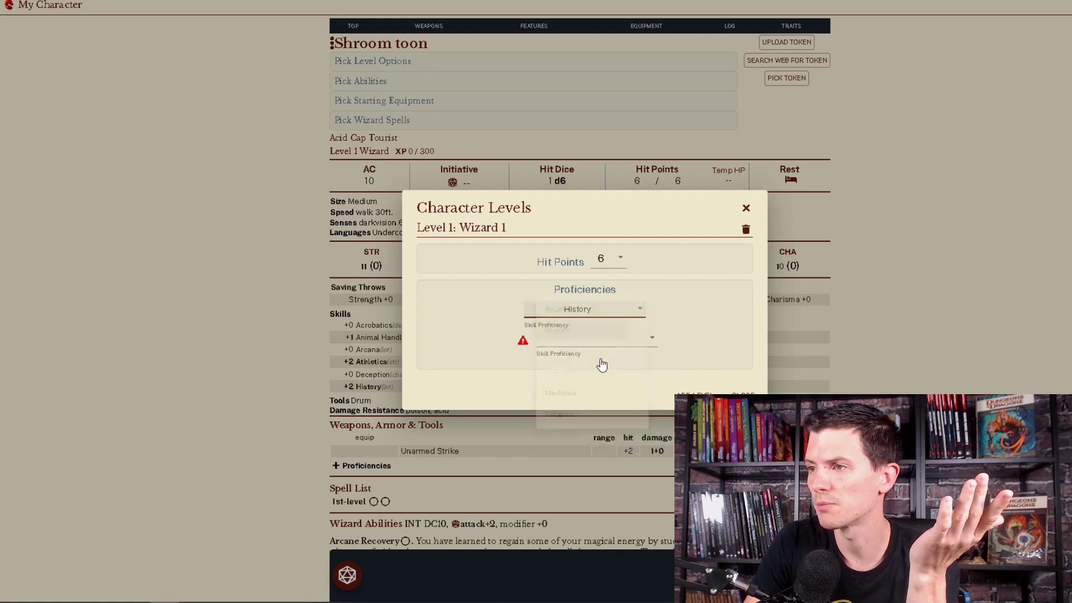
pyautogui.click(596, 340)
pyautogui.click(581, 339)
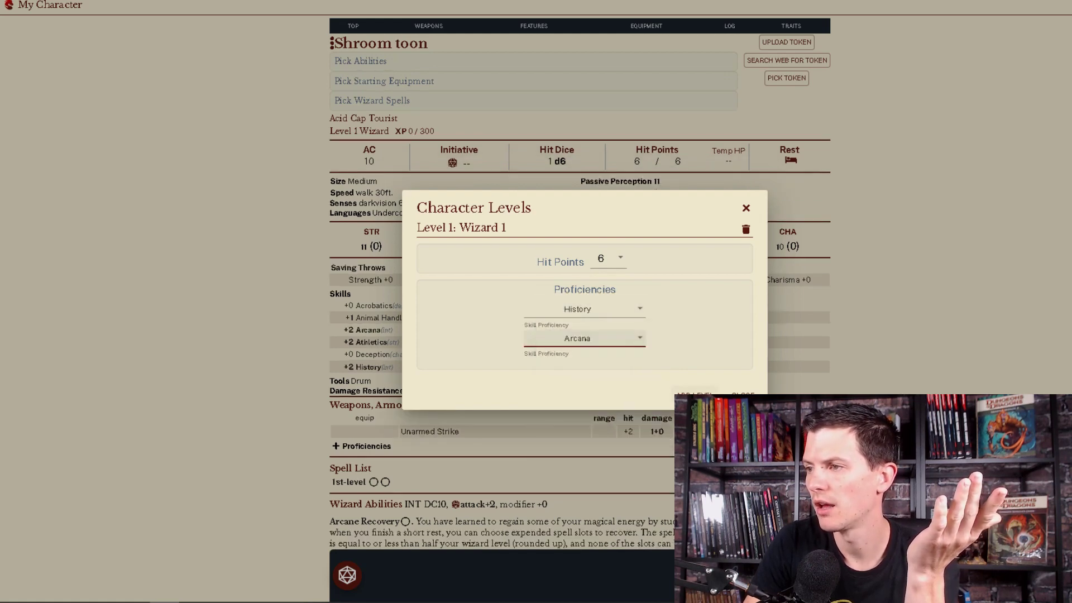
pyautogui.click(693, 396)
pyautogui.click(585, 331)
pyautogui.click(741, 395)
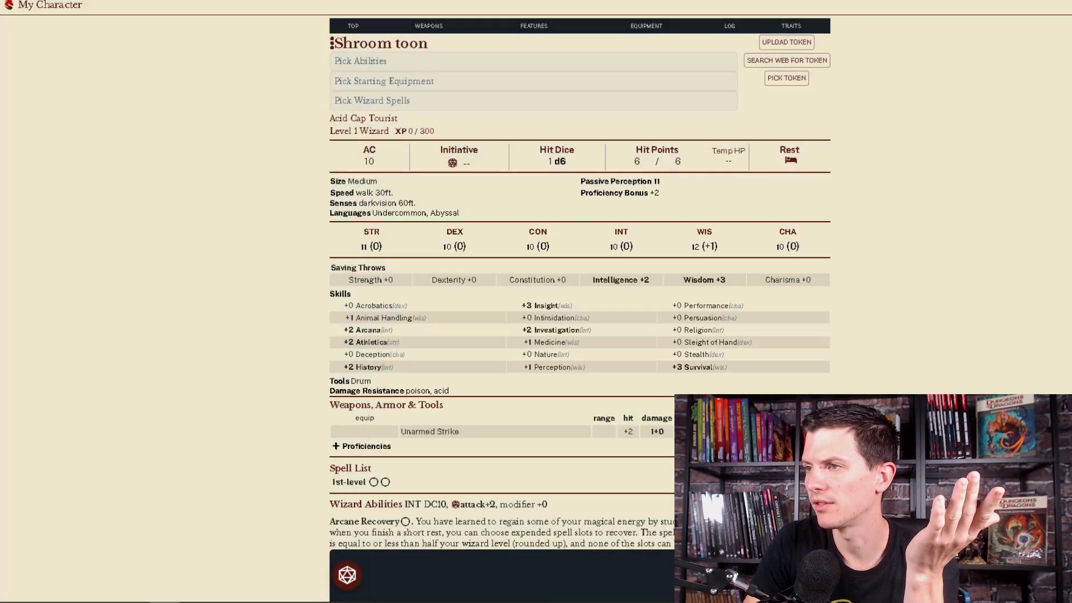
# - Open the ability scores and assign 8 to Strength, Dexterity and Constitution
pyautogui.click(457, 62)
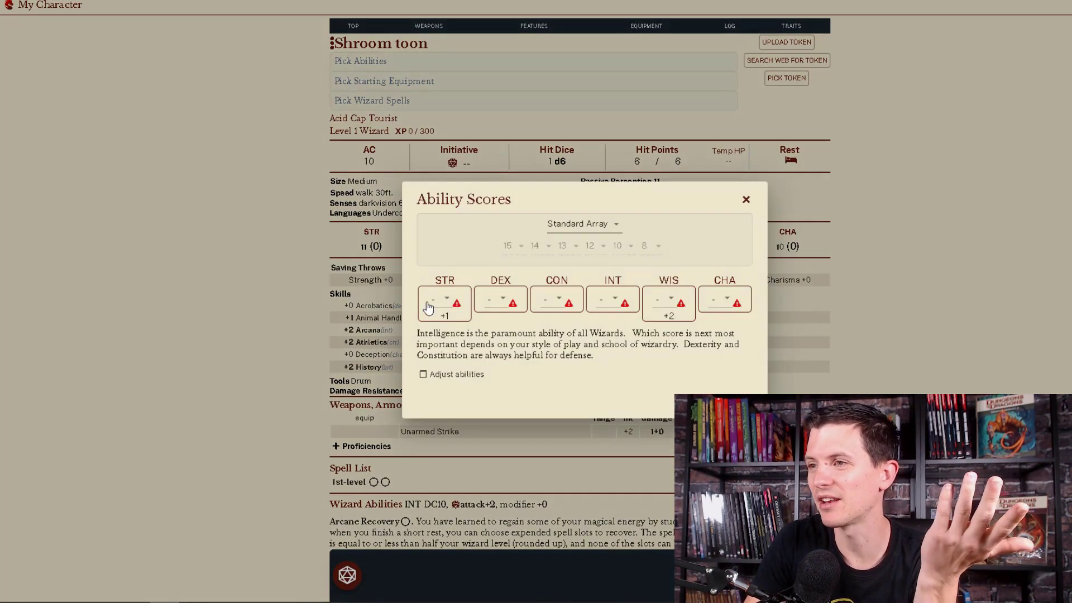
pyautogui.click(448, 300)
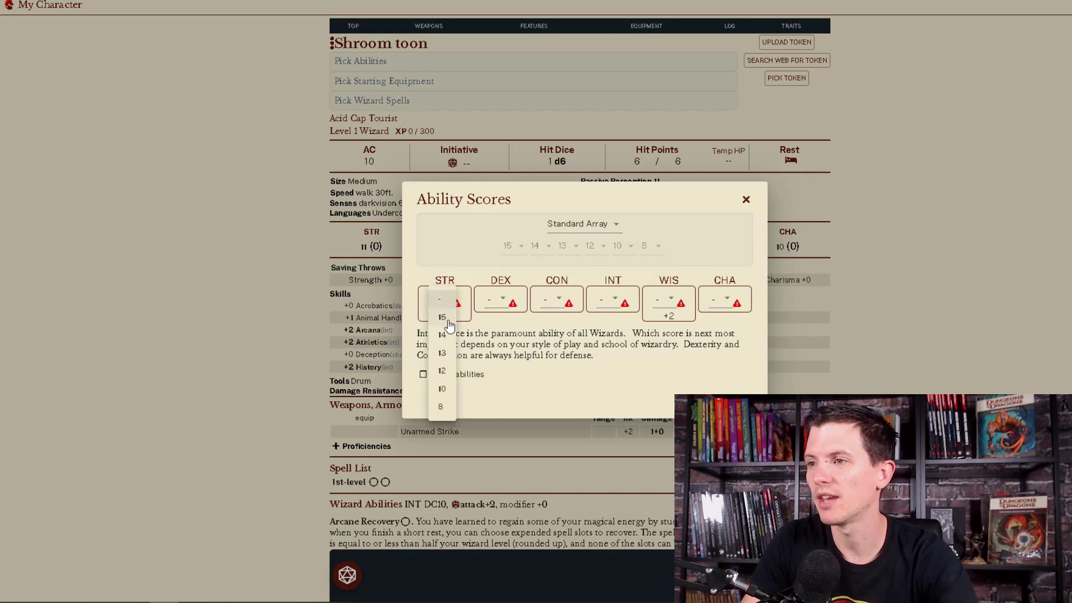
pyautogui.click(442, 403)
pyautogui.click(505, 298)
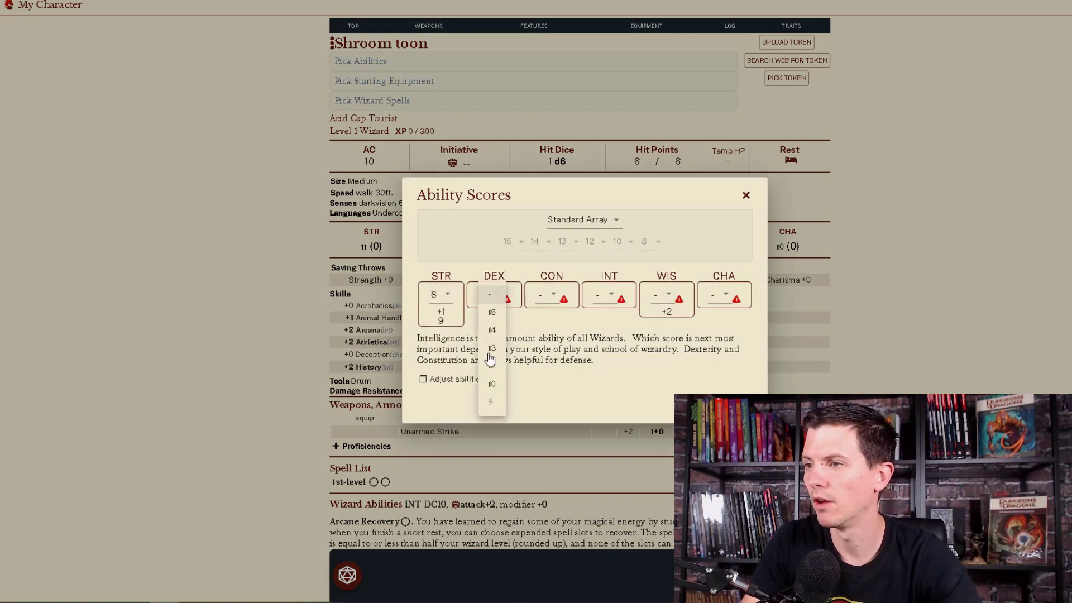
pyautogui.click(491, 404)
pyautogui.click(556, 299)
pyautogui.click(554, 412)
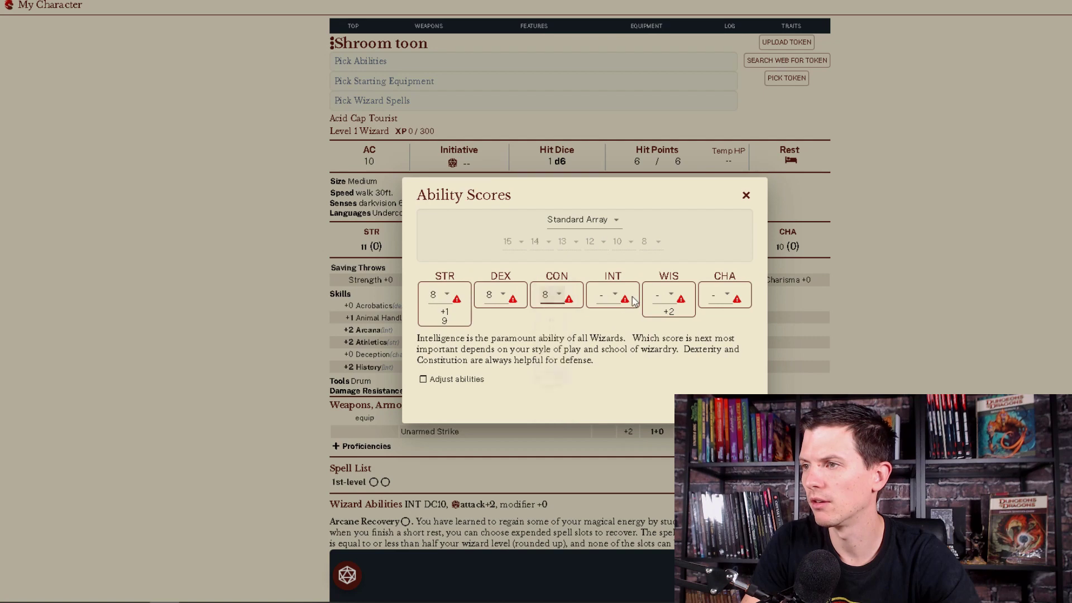
# - Assign 15 to Intelligence, Wisdom and Charisma and close the ability scores
pyautogui.click(619, 299)
pyautogui.click(612, 312)
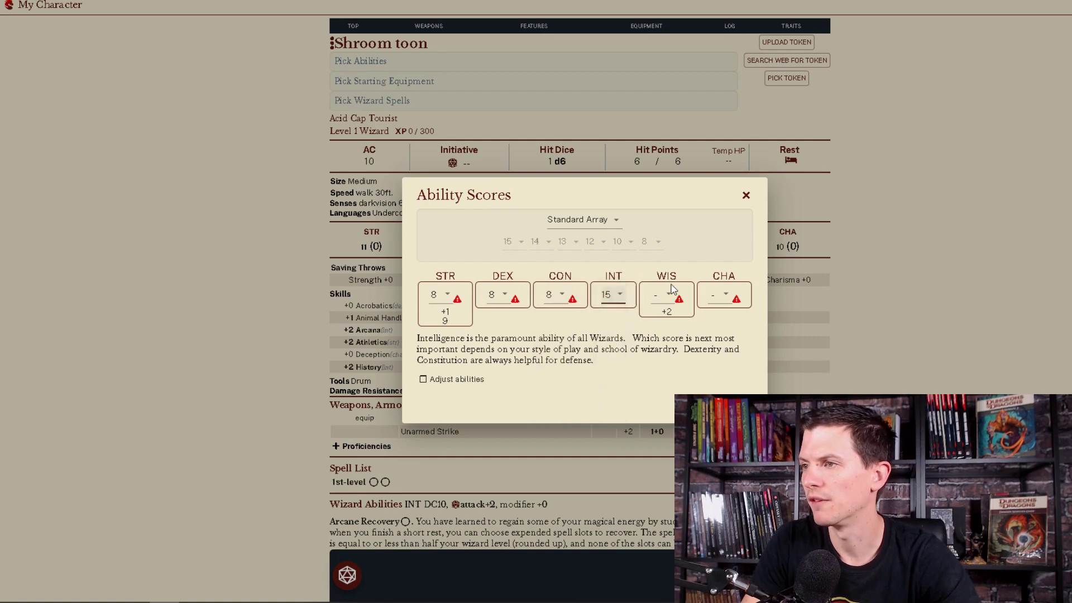
pyautogui.click(670, 298)
pyautogui.click(665, 311)
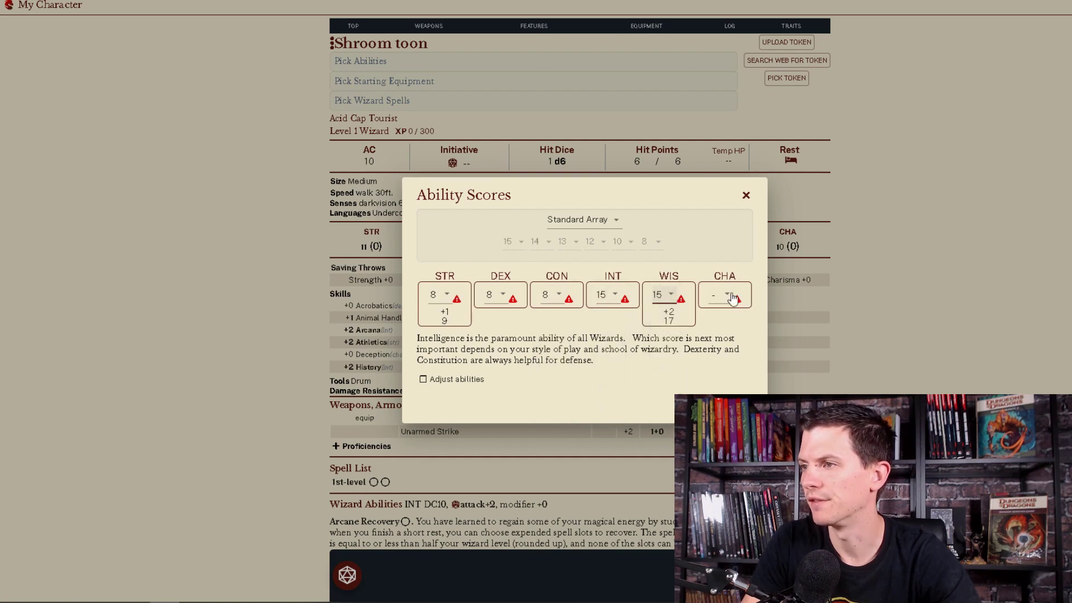
pyautogui.click(723, 297)
pyautogui.click(720, 317)
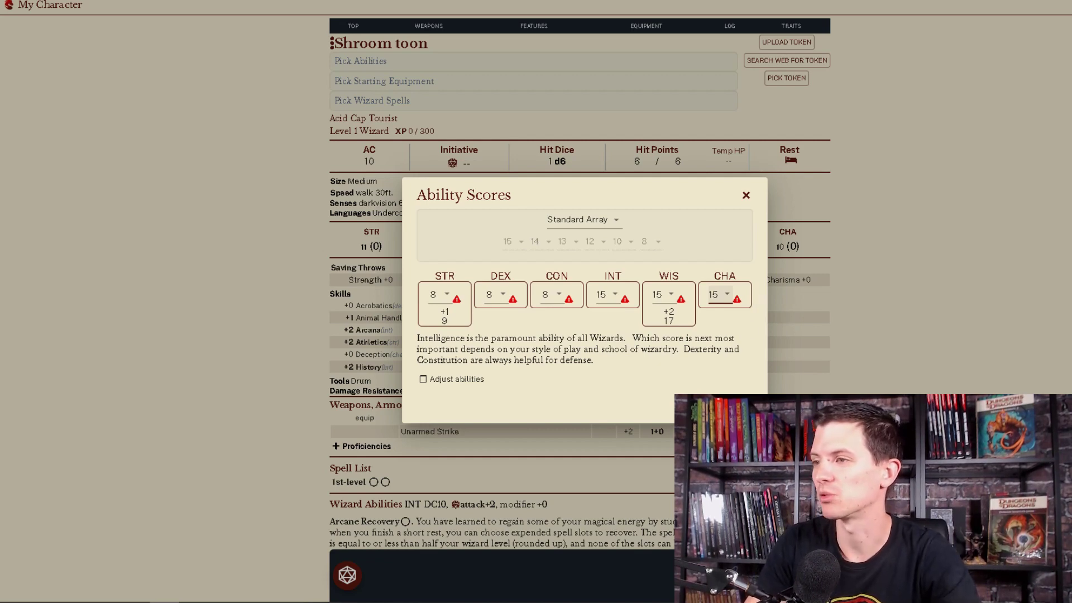
pyautogui.press('Escape')
# - Pick a Lance as the martial melee weapon and accept the starting equipment with the other default choices
pyautogui.click(438, 62)
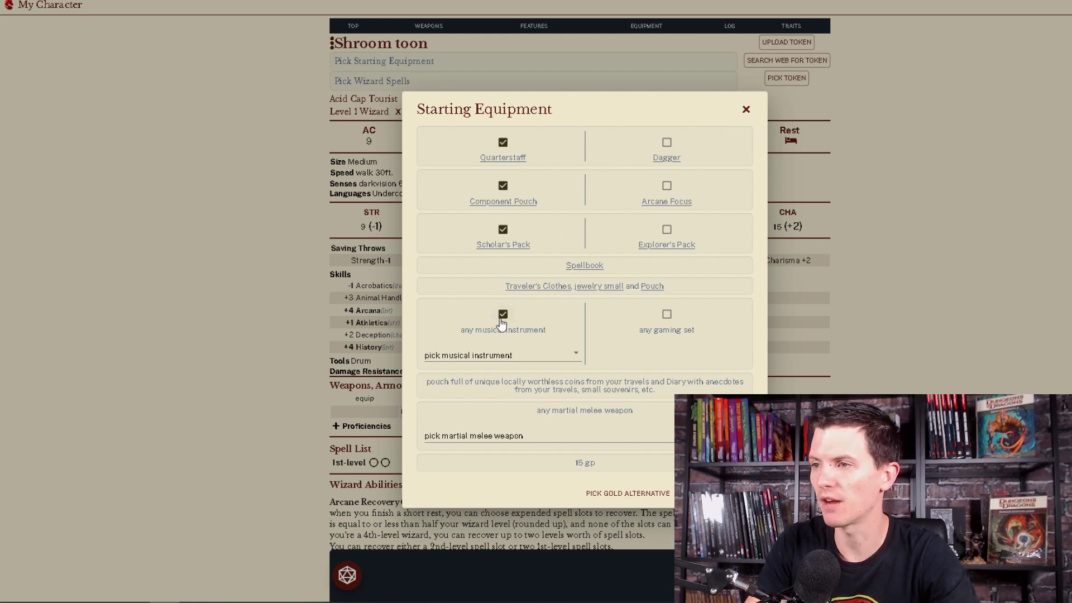
pyautogui.click(636, 438)
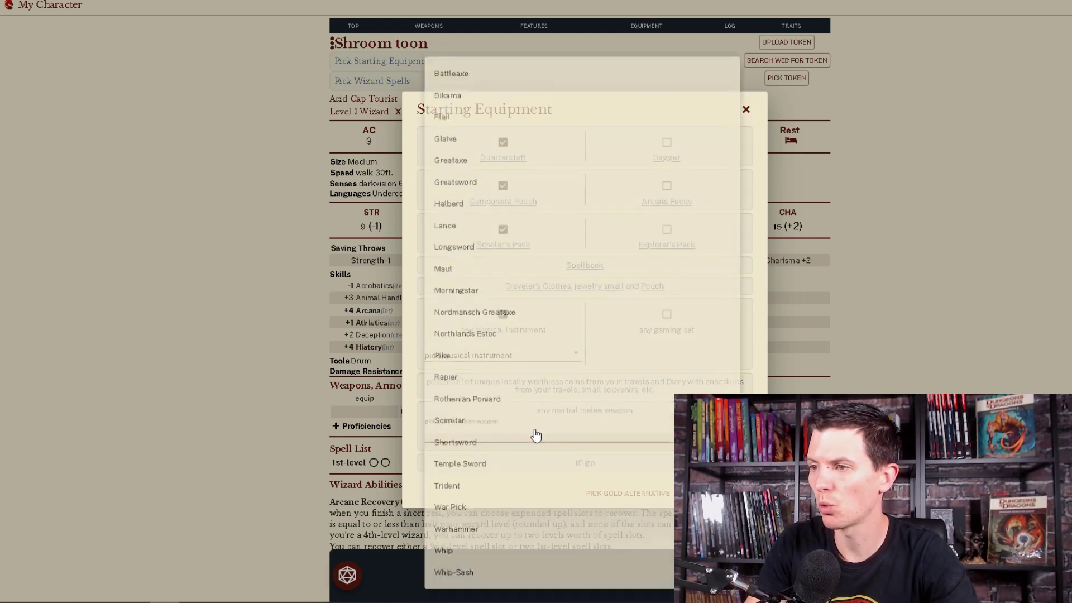
pyautogui.click(449, 222)
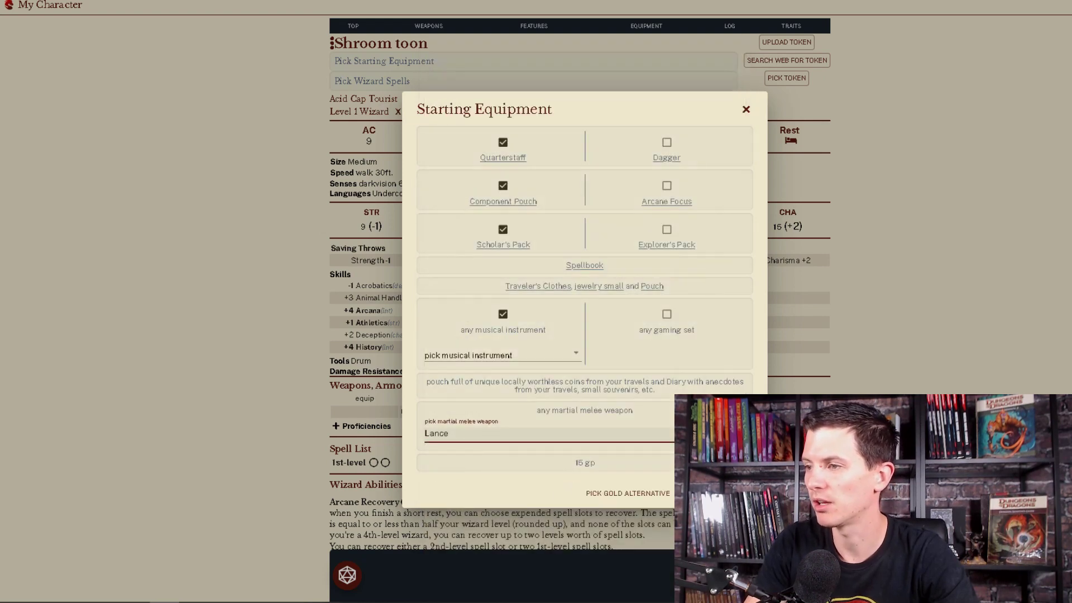
pyautogui.click(715, 494)
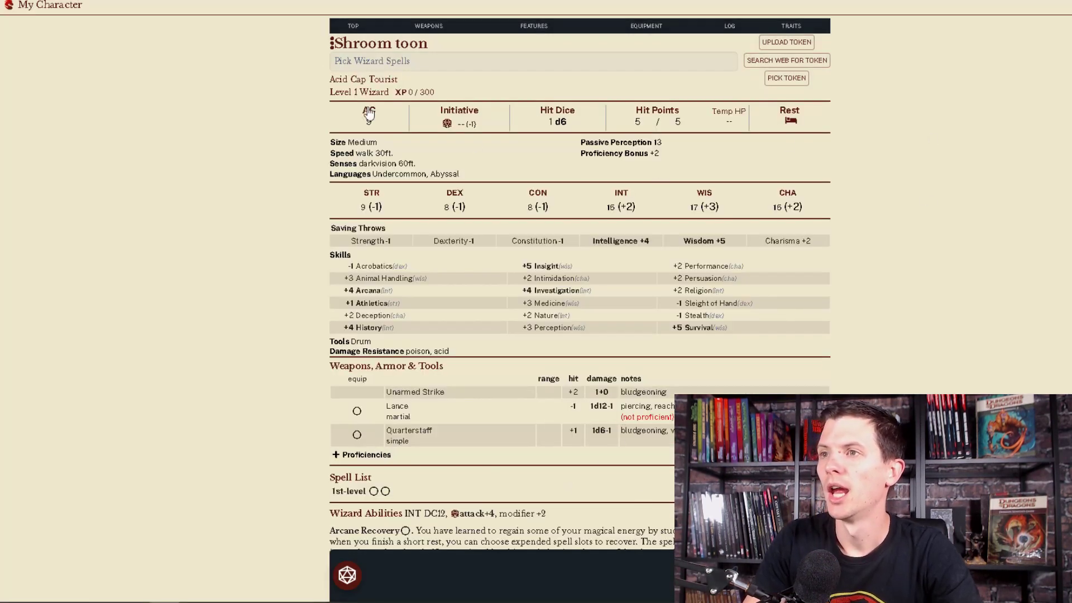
# - Open the Wizard spell selection and choose Blood Tide, Dark Maw and Allure as the cantrips
pyautogui.click(391, 63)
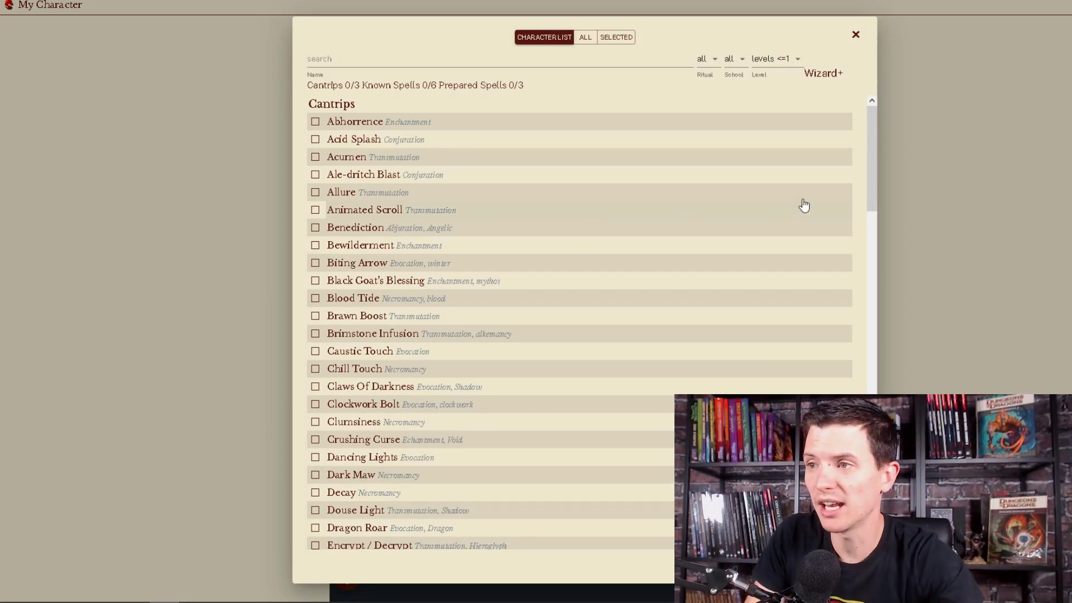
pyautogui.moveTo(875, 163)
pyautogui.mouseDown()
pyautogui.moveTo(860, 220)
pyautogui.moveTo(877, 149)
pyautogui.mouseUp()
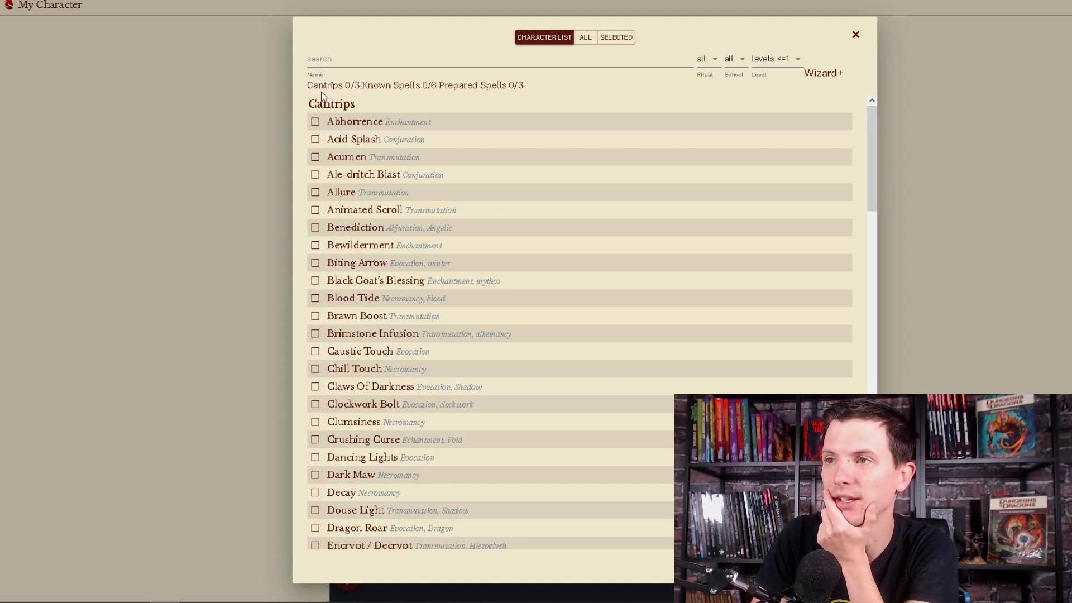
pyautogui.moveTo(319, 85); pyautogui.dragTo(412, 84)
pyautogui.click(393, 104)
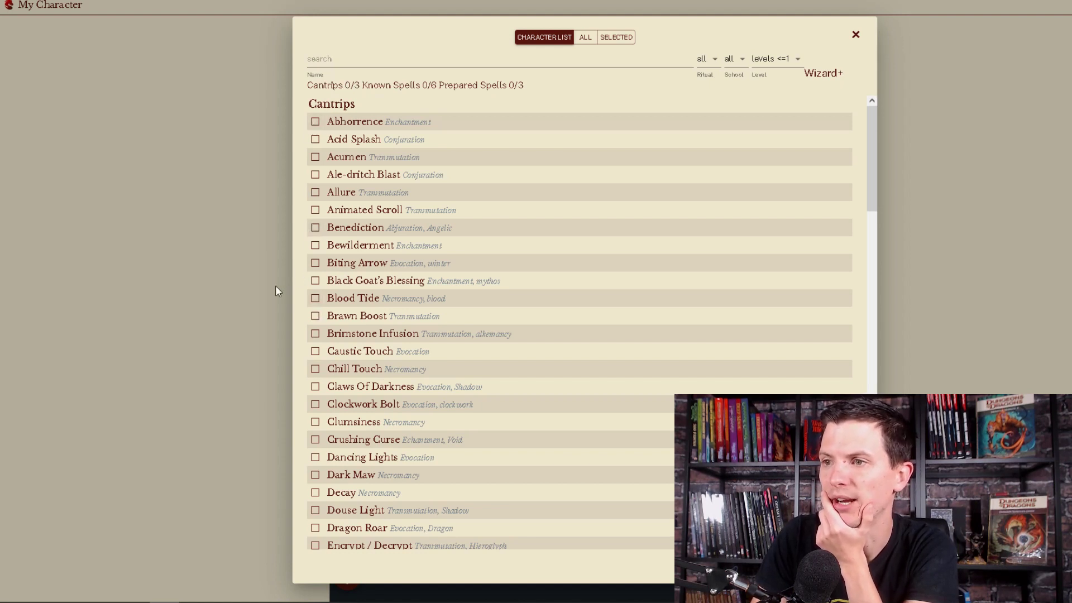
pyautogui.click(315, 300)
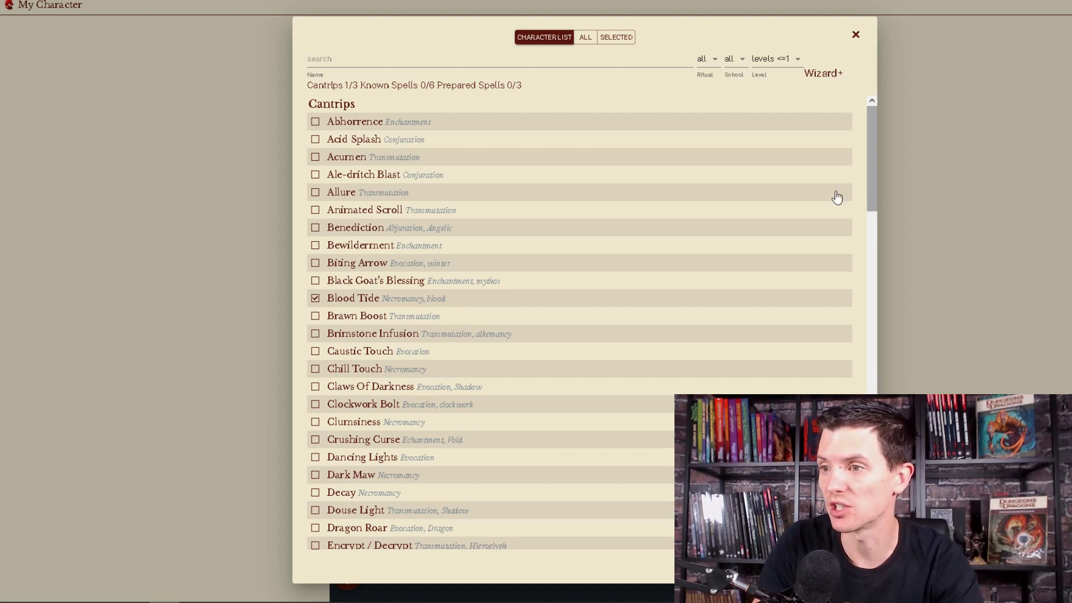
pyautogui.click(315, 475)
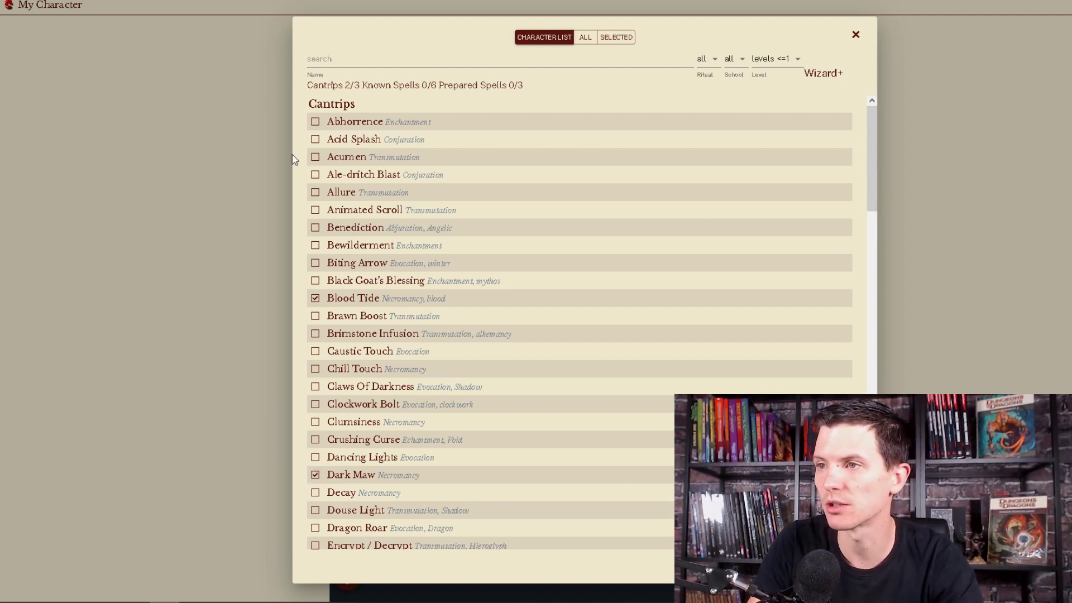
pyautogui.click(315, 192)
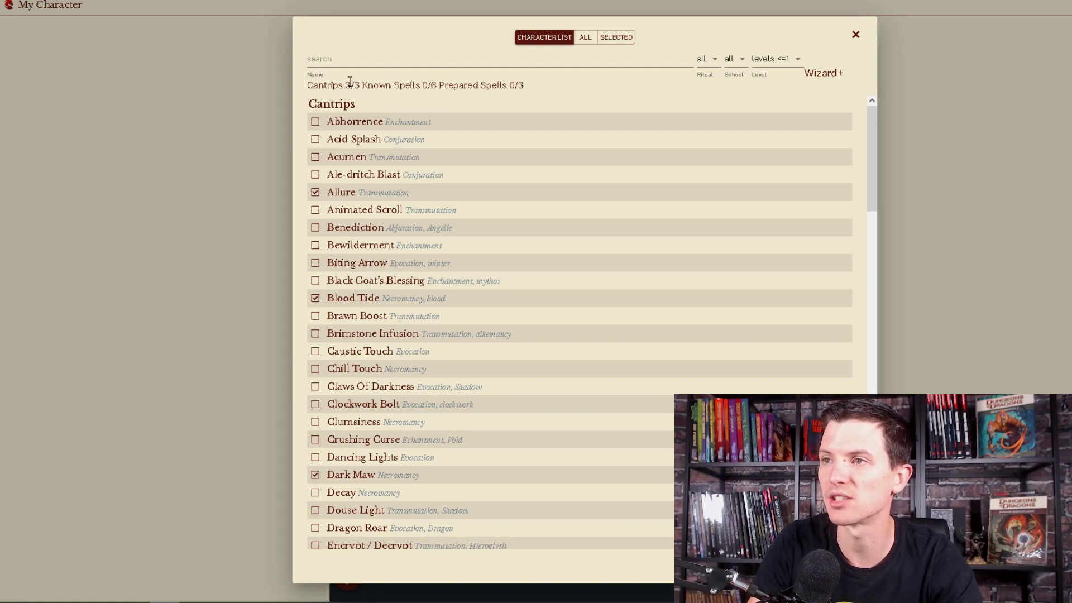
# - Choose Bloodhound, Armored Heart, Alter Arrow's Fortune, Broken Charge, Circle Of Wind and Converse With Dragon as the known 1st-level spells
pyautogui.moveTo(873, 162); pyautogui.dragTo(888, 449)
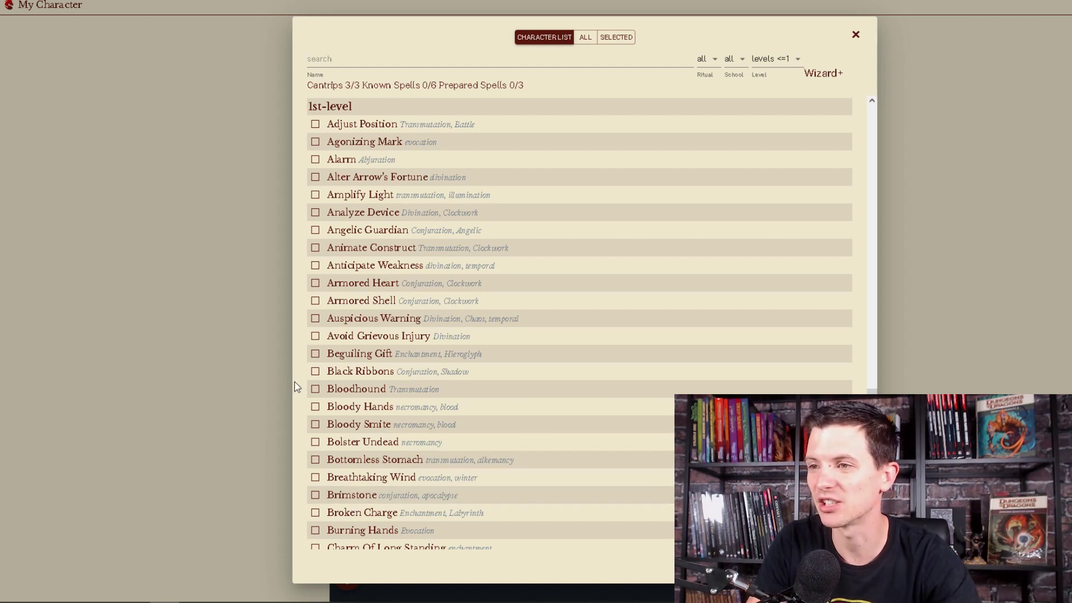
pyautogui.click(315, 389)
pyautogui.click(315, 283)
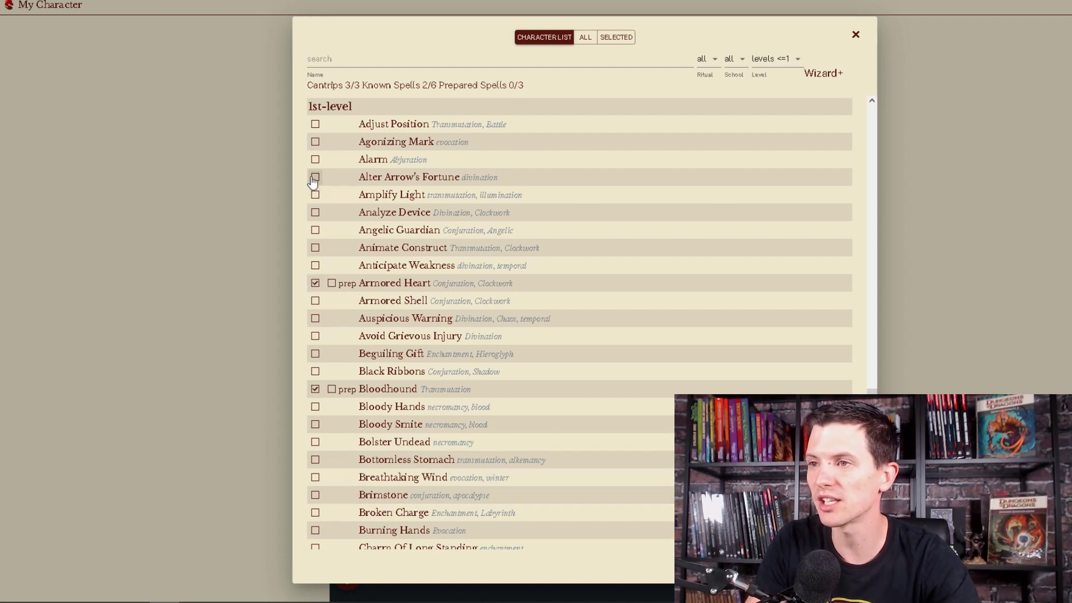
pyautogui.click(315, 176)
pyautogui.scroll(-1, 384, 455)
pyautogui.scroll(-1, 384, 455)
pyautogui.click(315, 454)
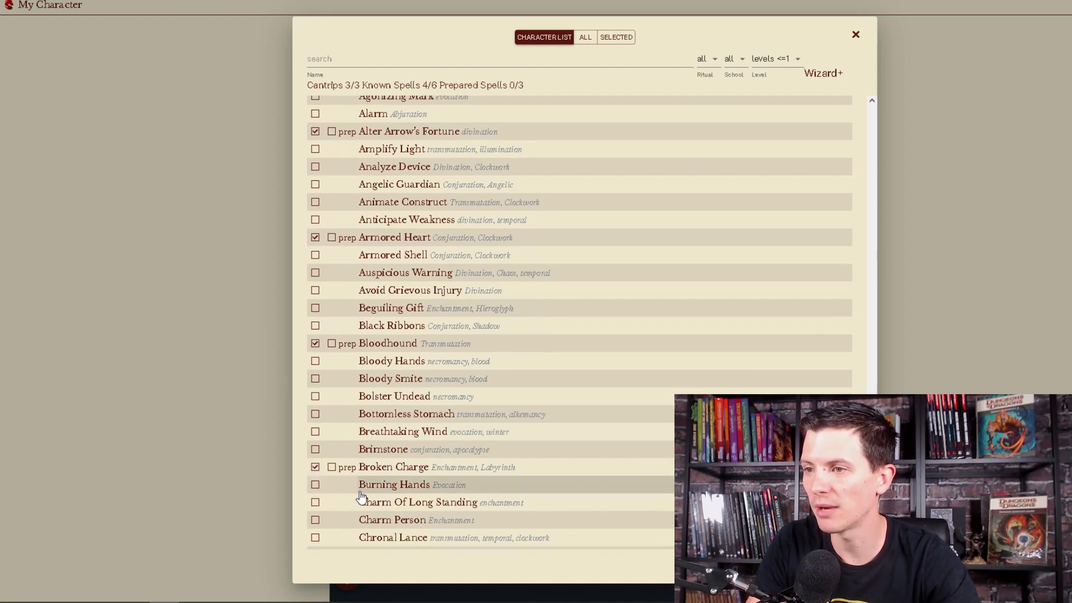
pyautogui.scroll(-2, 350, 490)
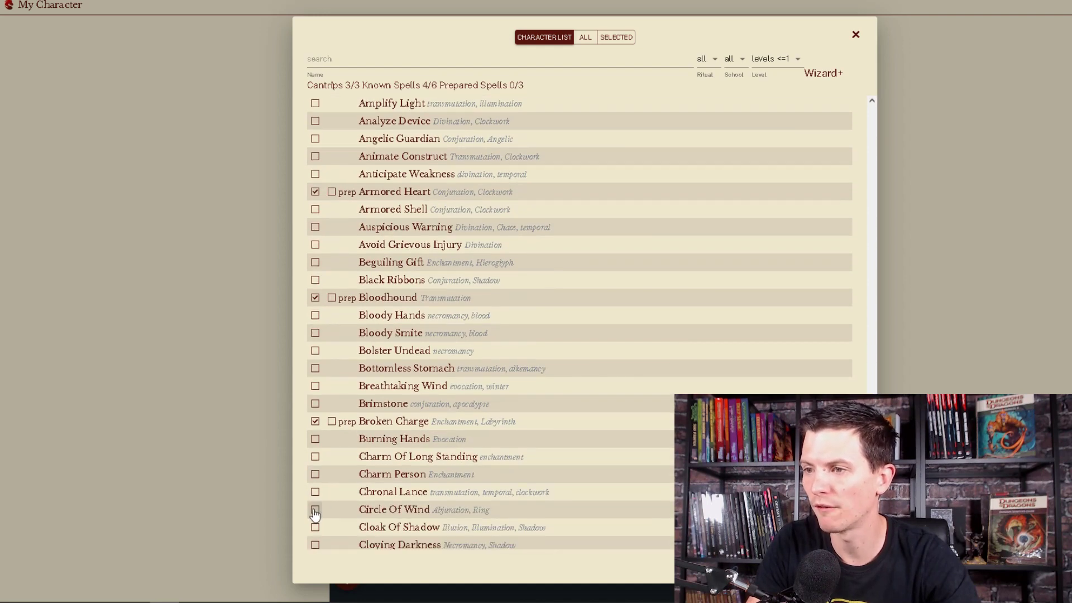
pyautogui.click(314, 510)
pyautogui.scroll(-5, 347, 507)
pyautogui.click(315, 509)
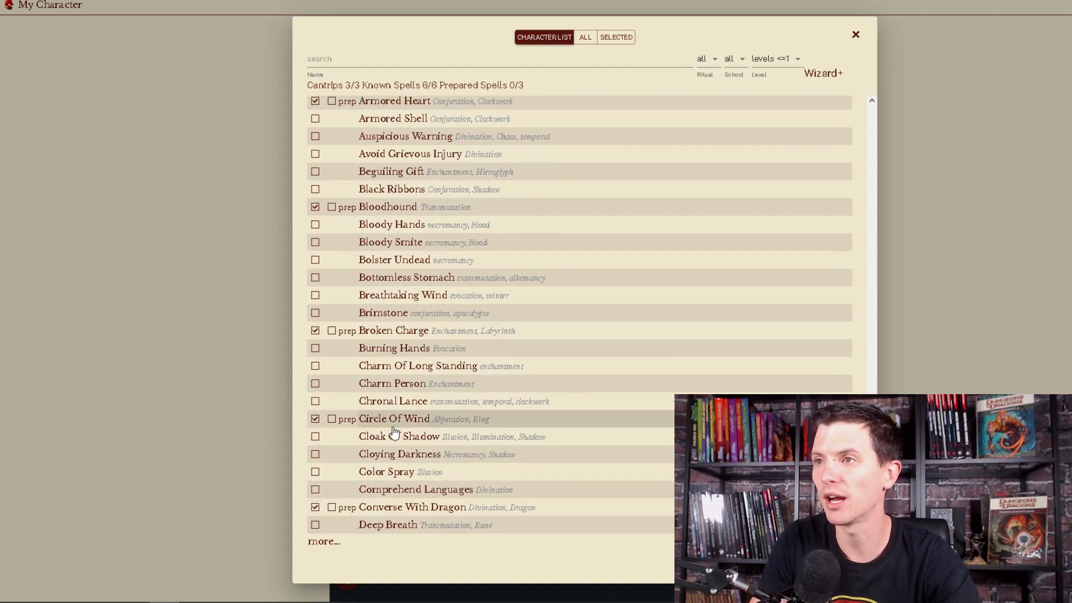
# - Mark Alter Arrow's Fortune, Armored Heart and Bloodhound as prepared and close the spell selection
pyautogui.scroll(13, 393, 427)
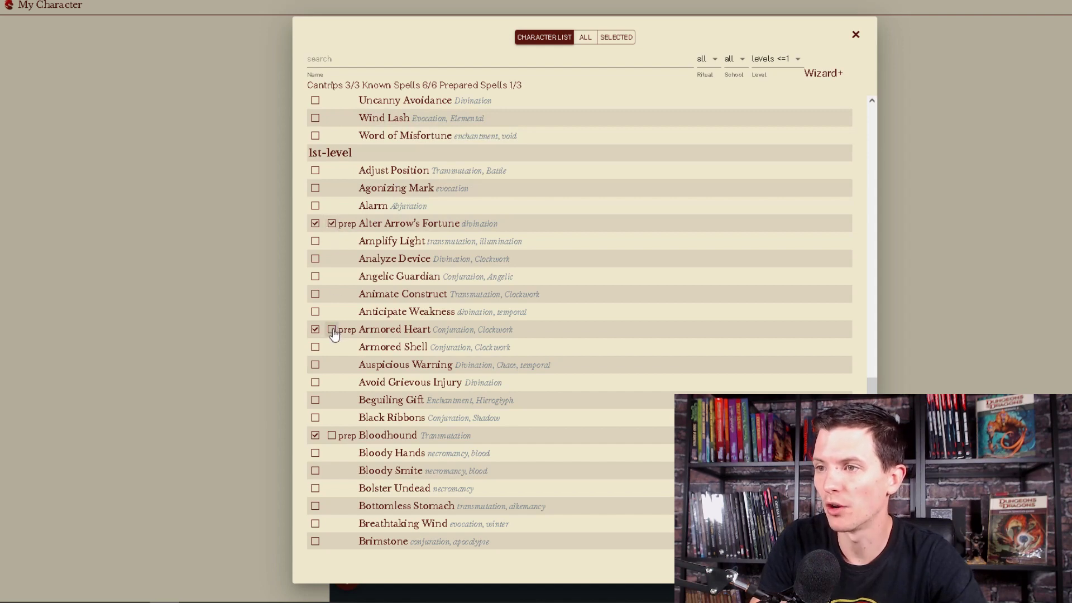
pyautogui.click(332, 436)
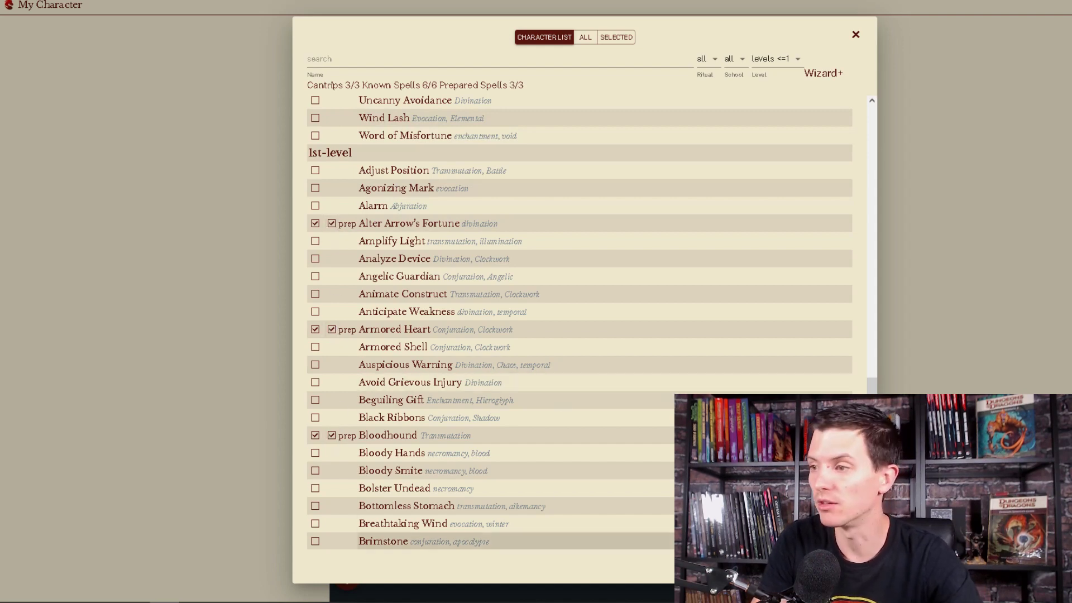
pyautogui.press('Escape')
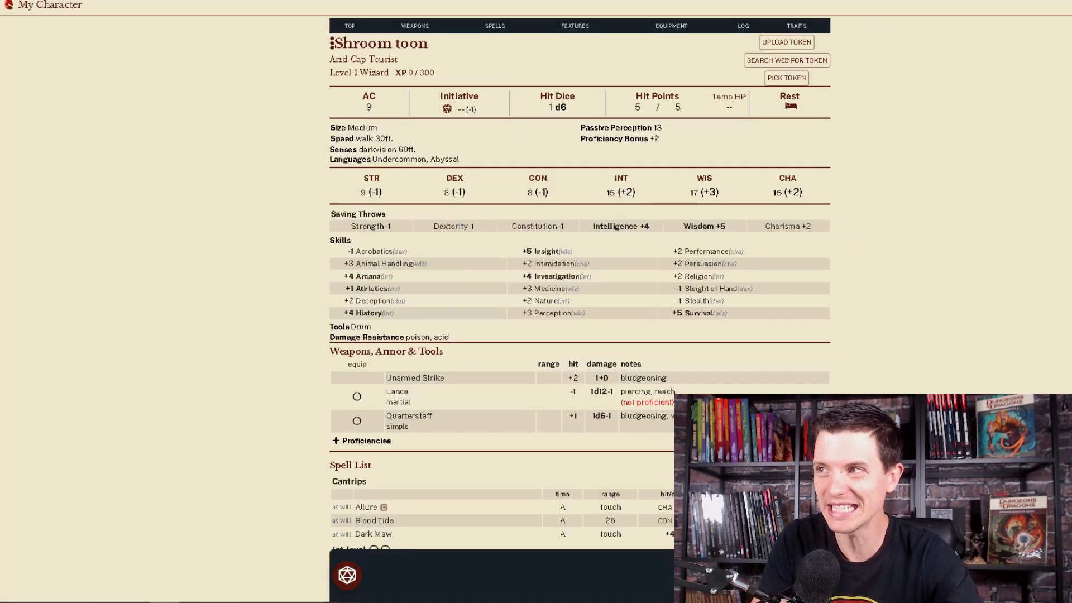
# - Load IMG_20210713_145957-removebg-preview.png from Downloads as the character token image and centre the mushroom figures within the circle
pyautogui.click(797, 44)
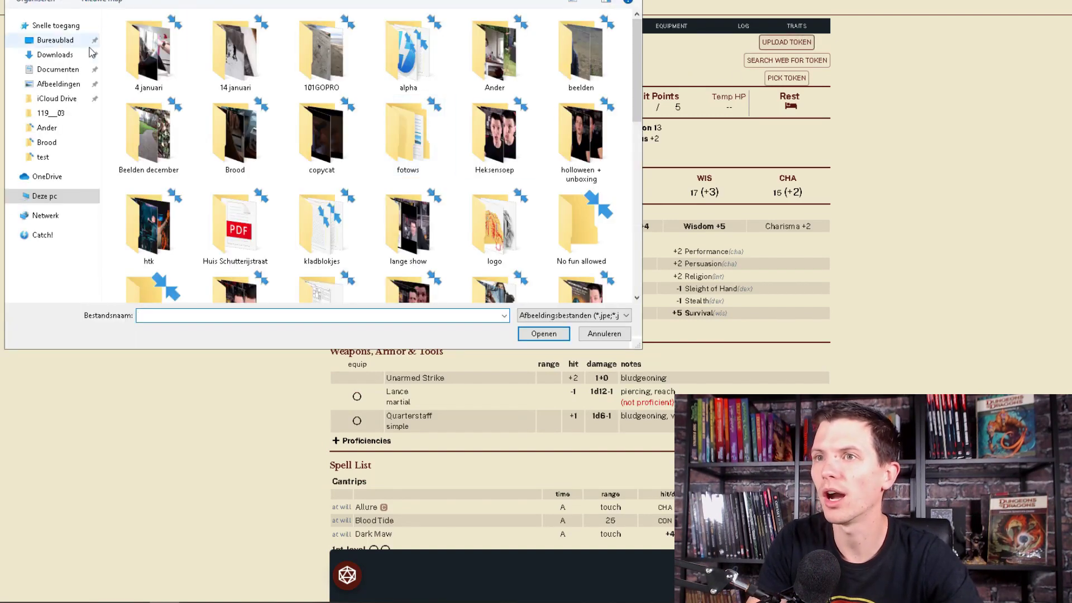
pyautogui.click(58, 84)
pyautogui.click(56, 40)
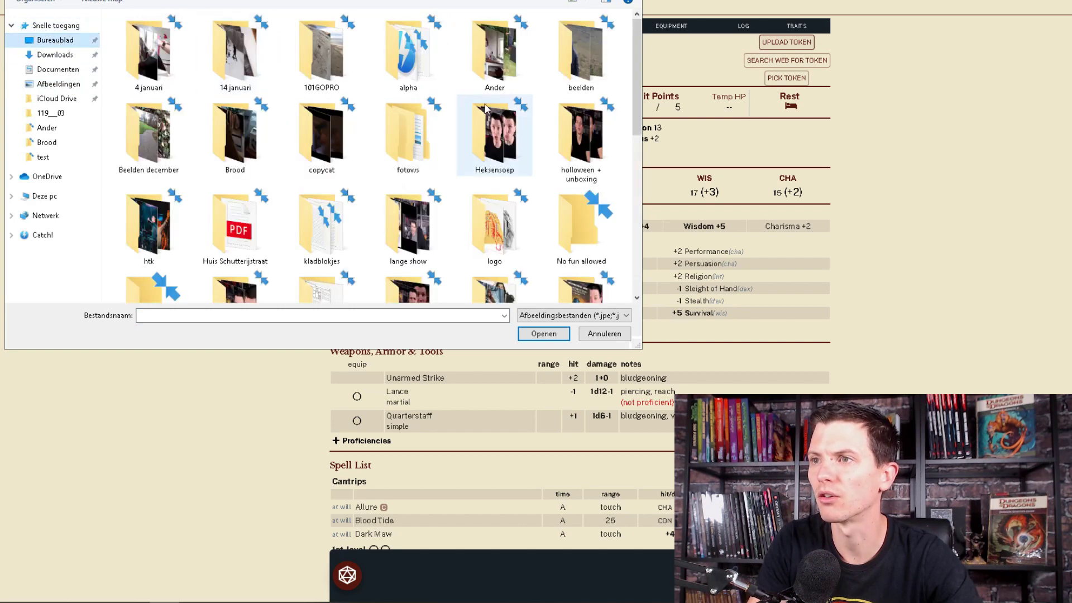
pyautogui.scroll(-1, 637, 124)
pyautogui.moveTo(636, 124)
pyautogui.mouseDown()
pyautogui.moveTo(635, 274)
pyautogui.moveTo(624, 225)
pyautogui.moveTo(630, 112)
pyautogui.mouseUp()
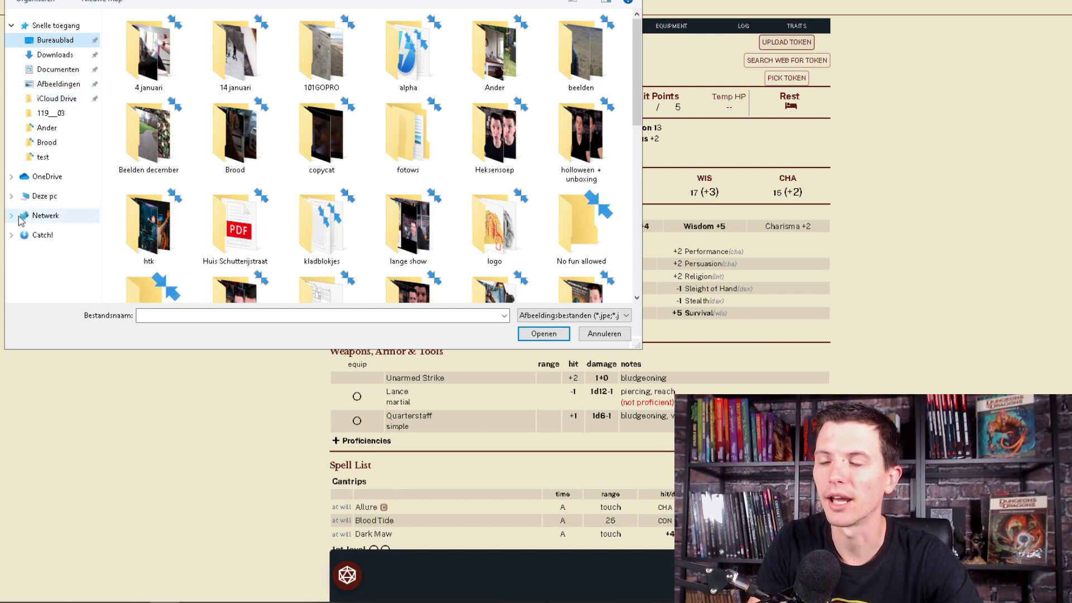
pyautogui.click(50, 54)
pyautogui.scroll(-3, 506, 157)
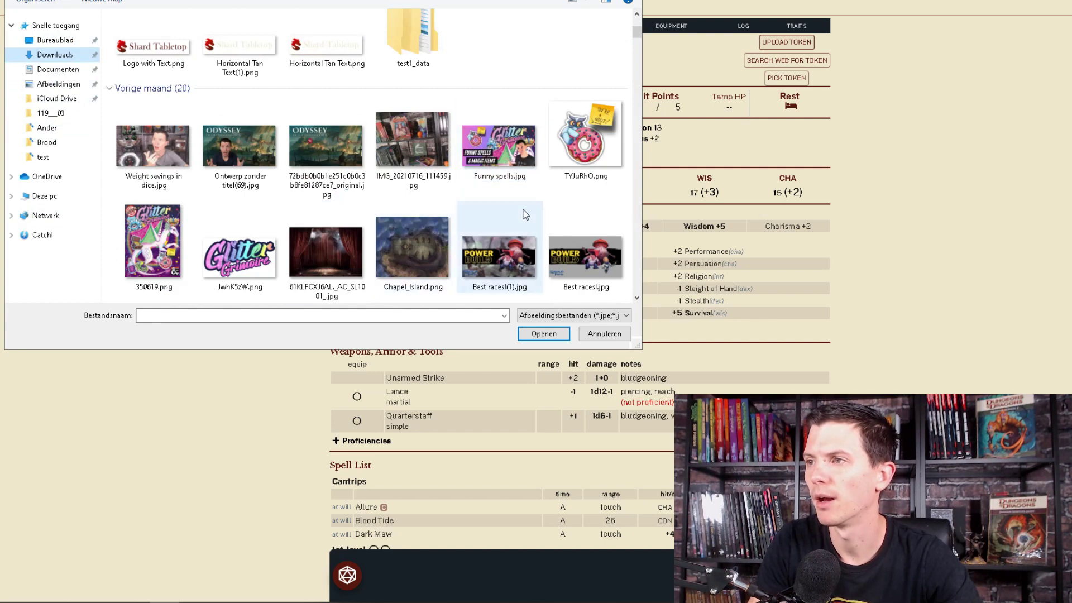
pyautogui.scroll(-2, 524, 212)
pyautogui.click(152, 240)
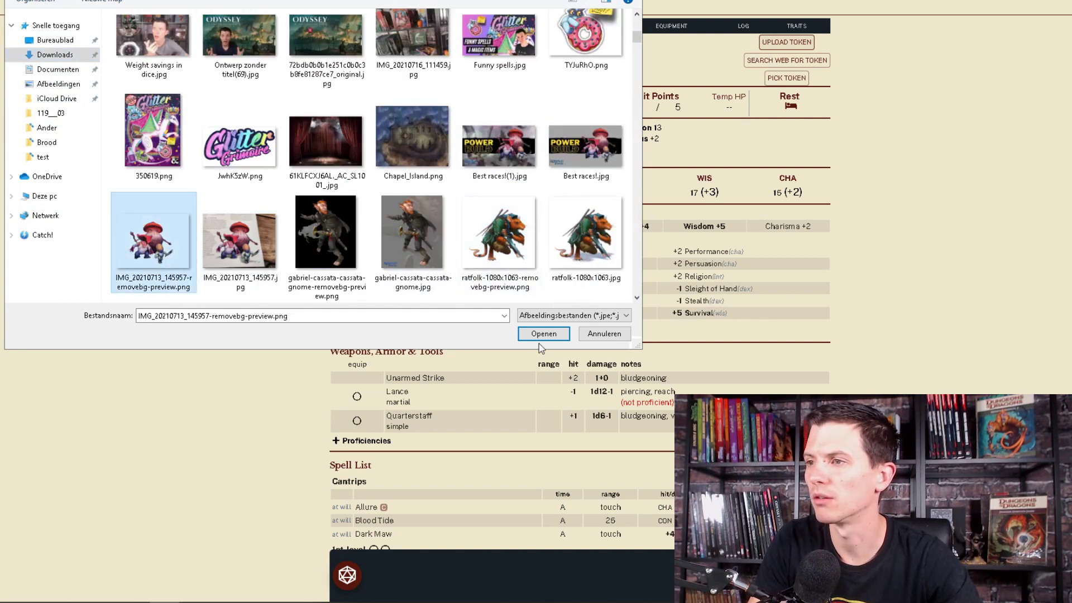
pyautogui.click(543, 334)
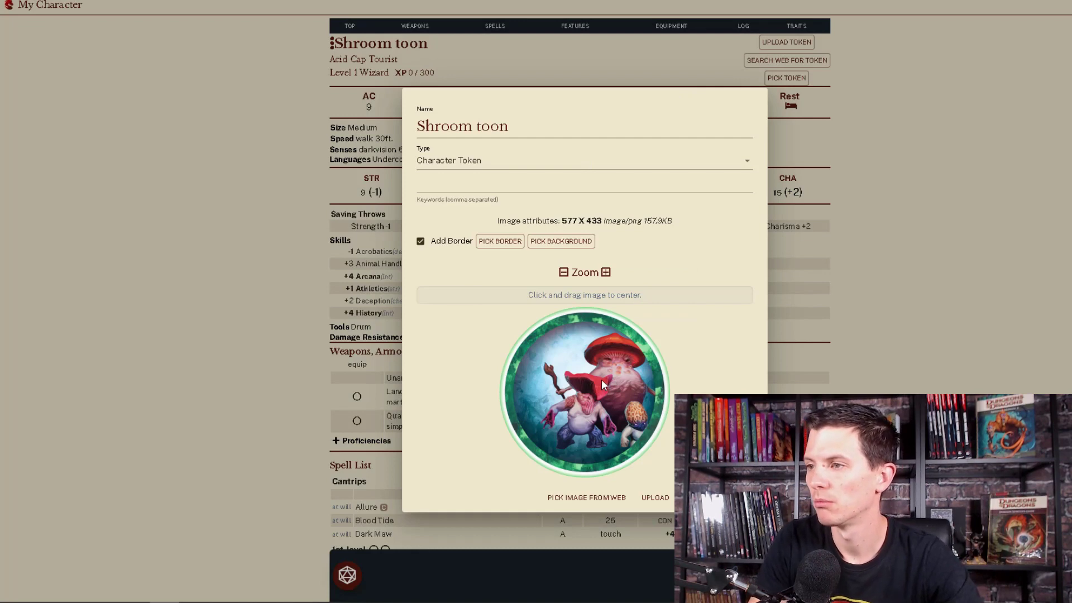
pyautogui.moveTo(579, 380); pyautogui.dragTo(570, 378)
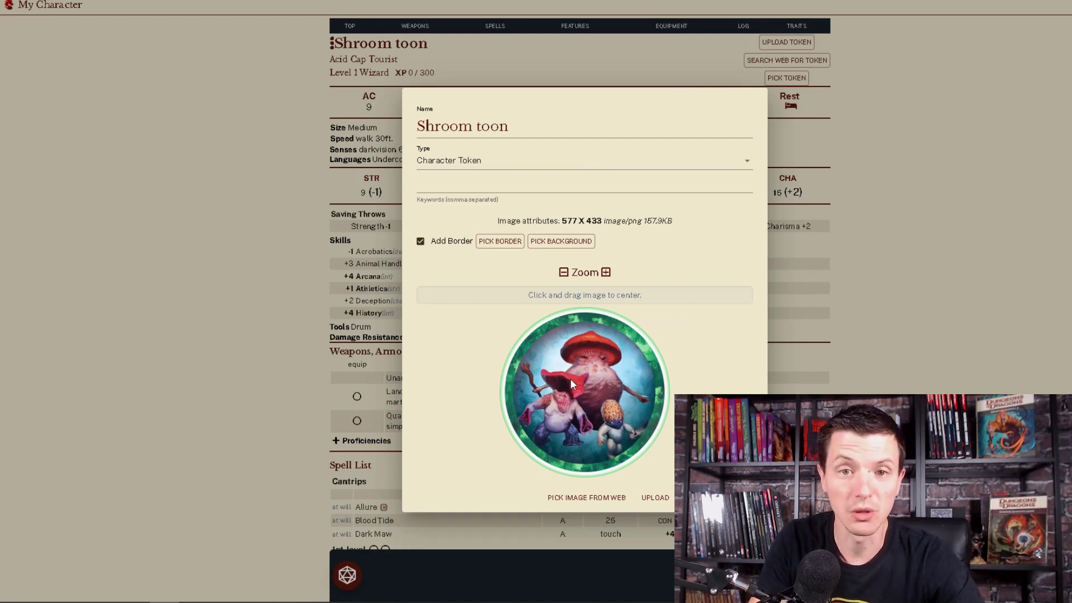
# - Try the red-gold and orange token borders, settle on the green border and save the token to the character
pyautogui.click(500, 245)
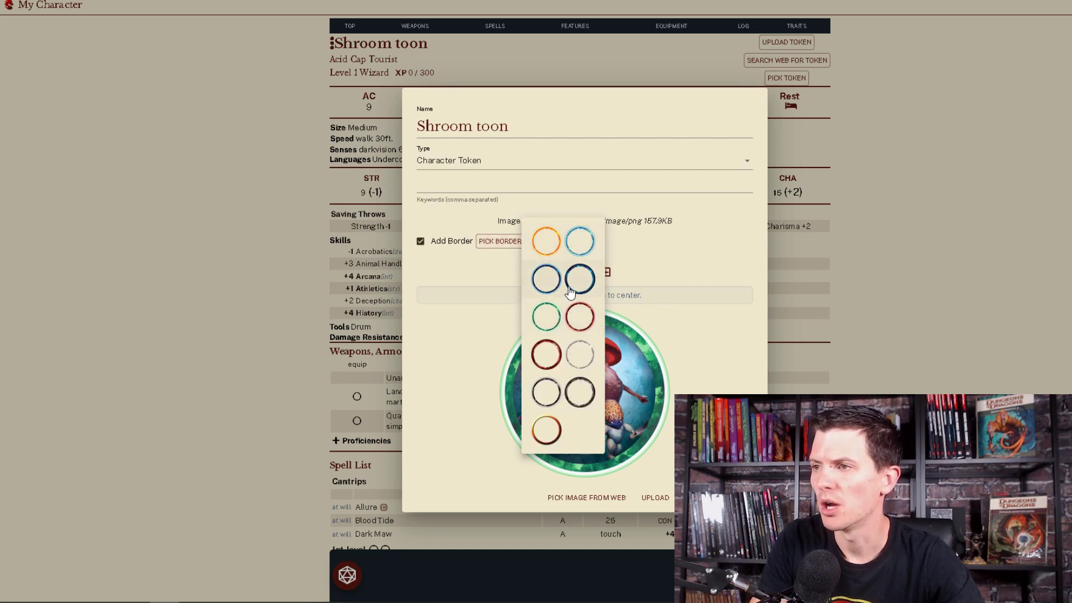
pyautogui.click(547, 430)
pyautogui.click(508, 242)
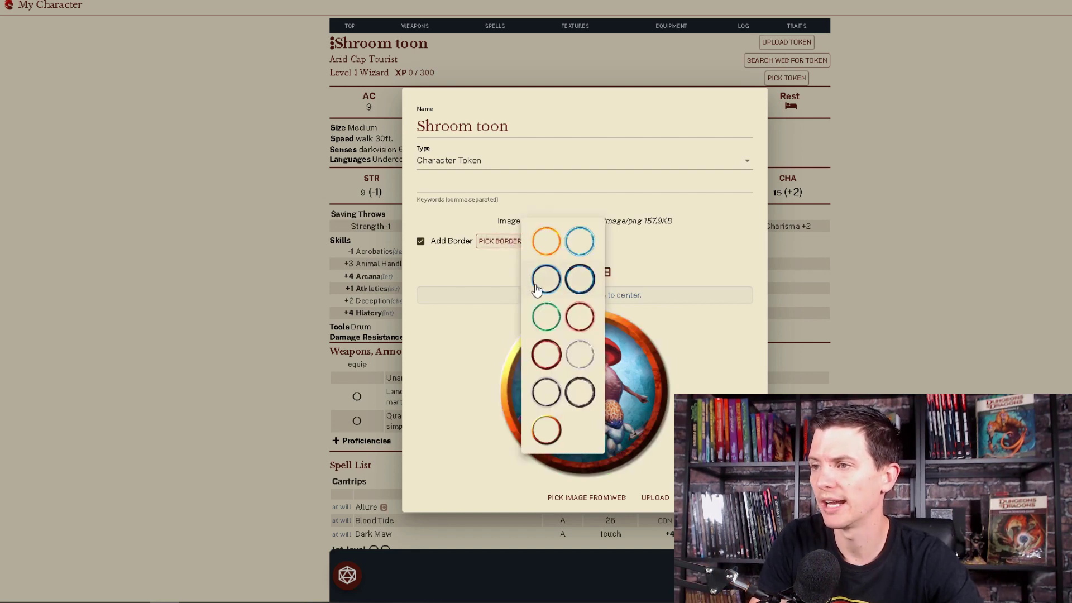
pyautogui.click(546, 240)
pyautogui.click(501, 246)
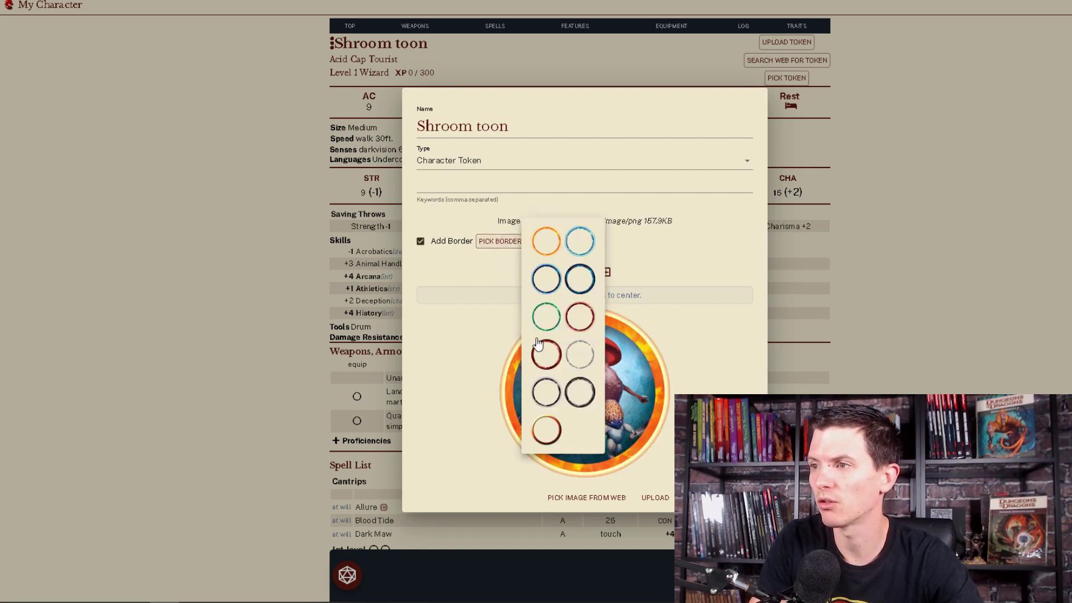
pyautogui.click(579, 240)
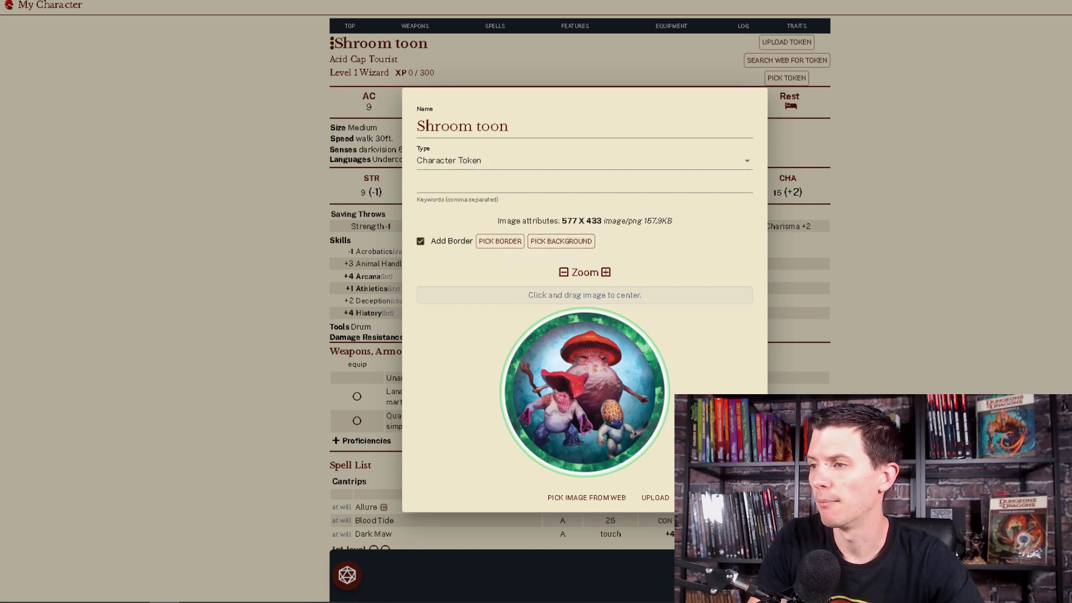
pyautogui.press('Escape')
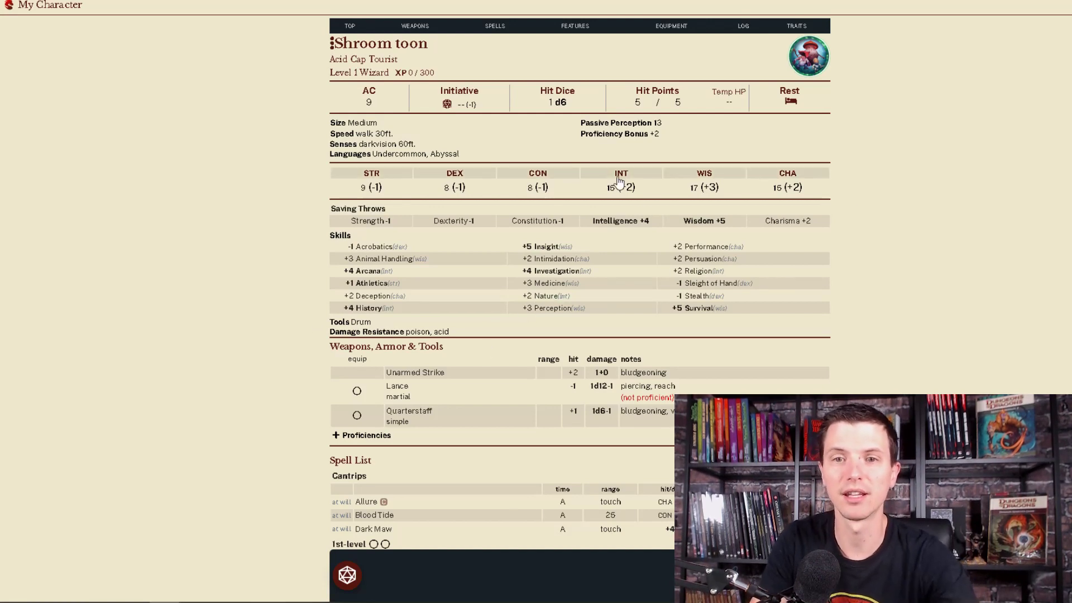
# - Review the character sheet from skills and spells down to equipment, traits and session log, and check the character levels
pyautogui.scroll(-3, 985, 307)
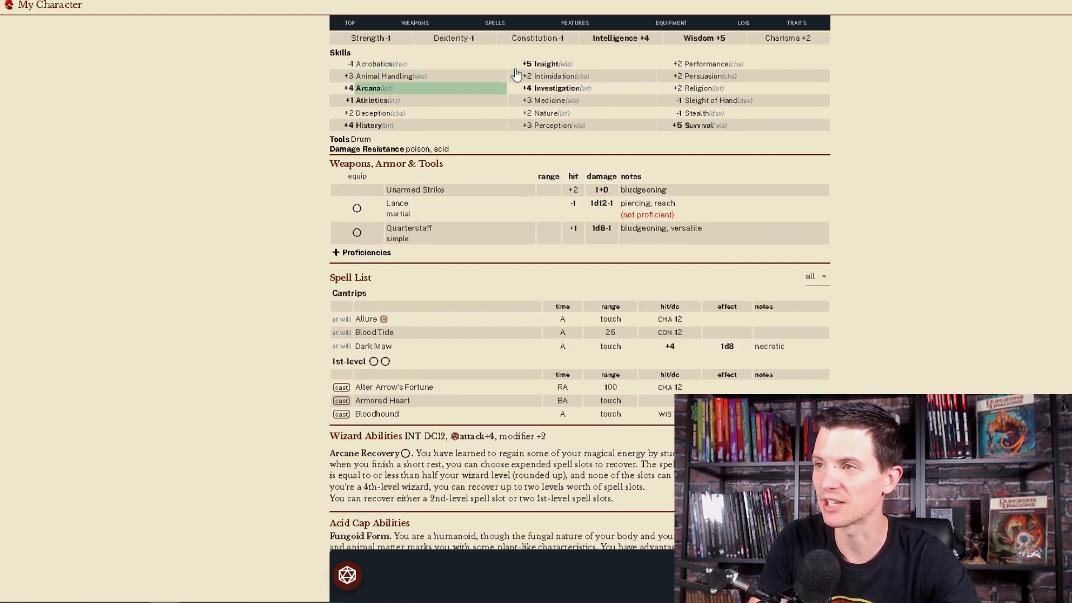
pyautogui.scroll(-7, 409, 265)
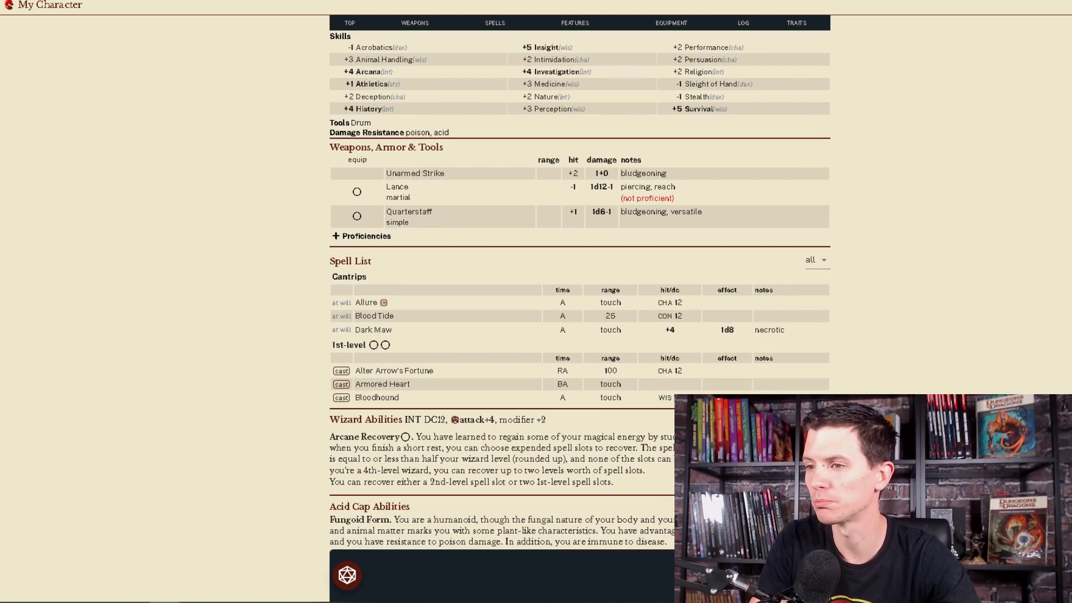
pyautogui.scroll(-5, 841, 391)
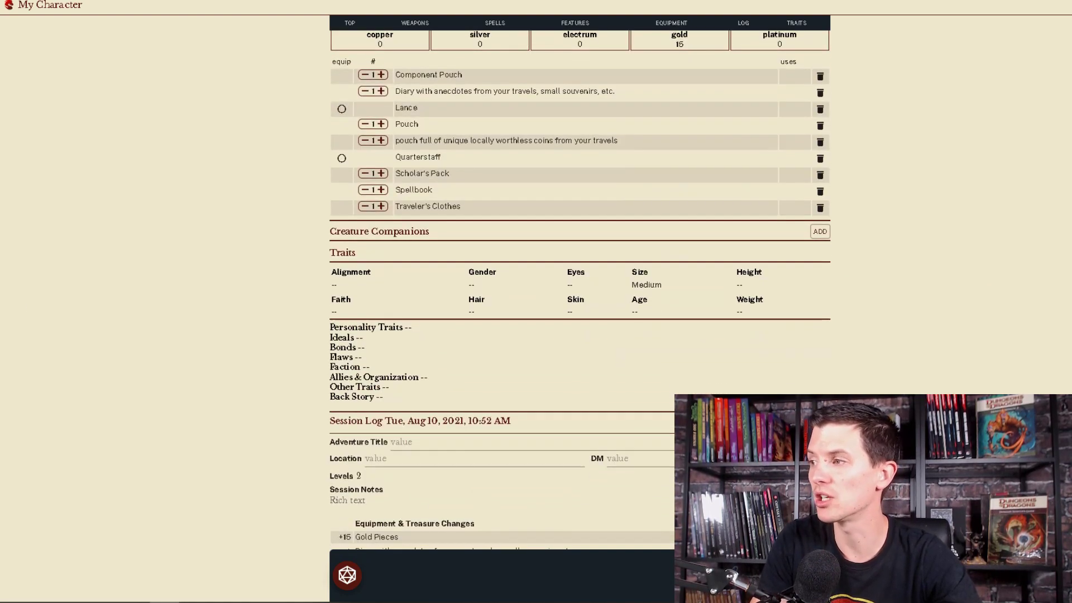
pyautogui.press('Home')
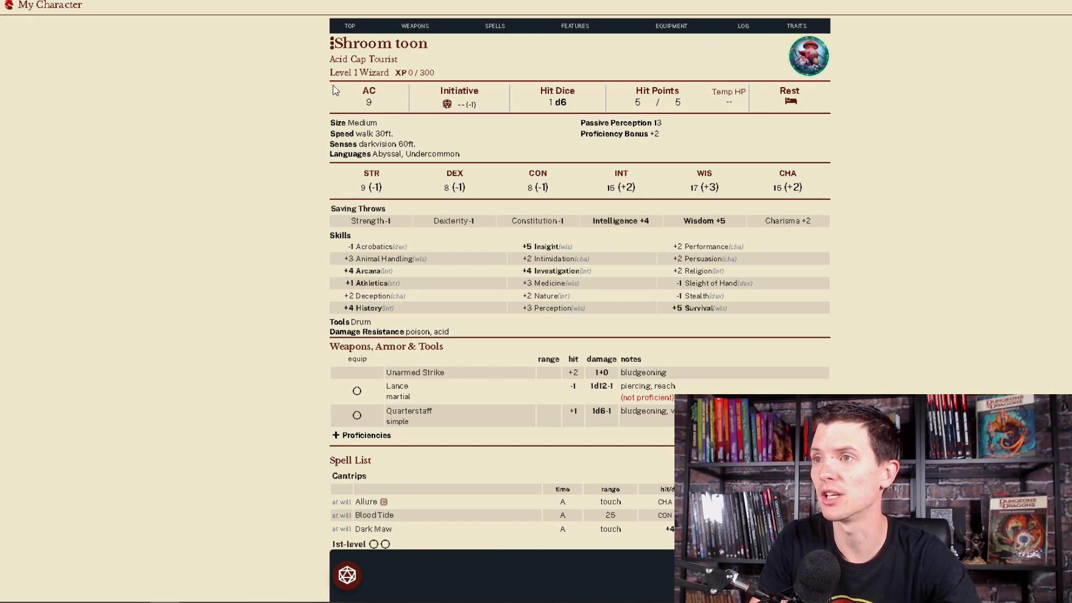
pyautogui.click(349, 77)
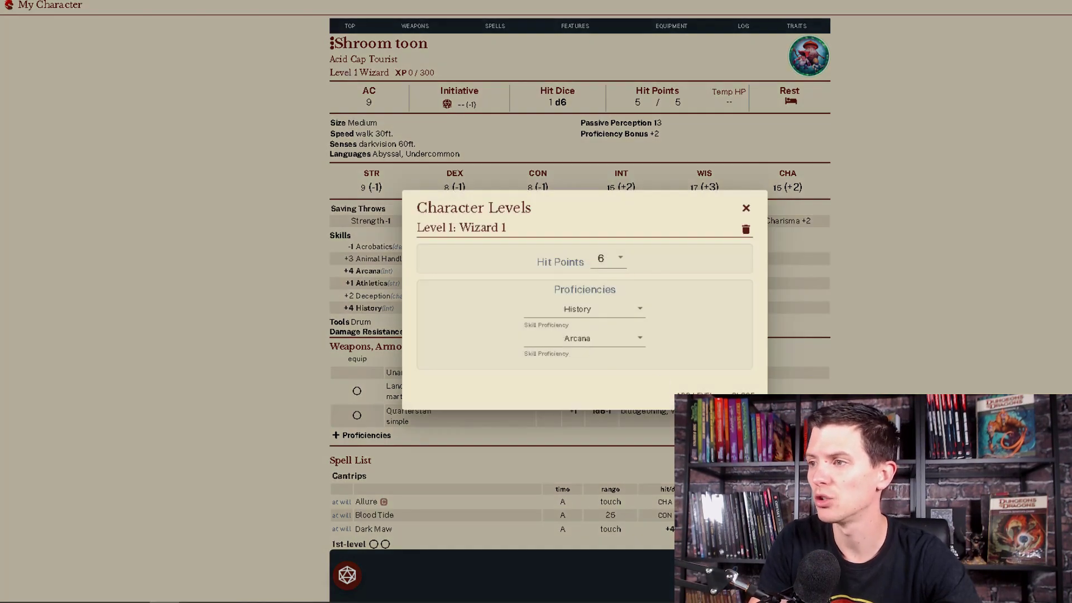
pyautogui.click(745, 209)
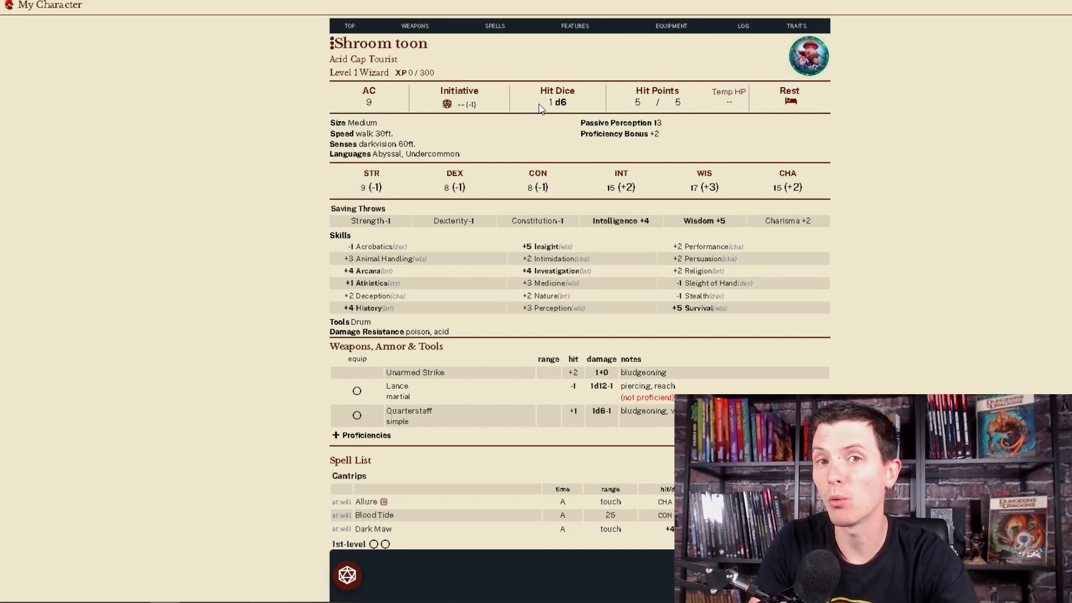
# - Add Wizard level 2 to the character, choose Blood Mage as the arcane tradition and close the character levels
pyautogui.click(342, 75)
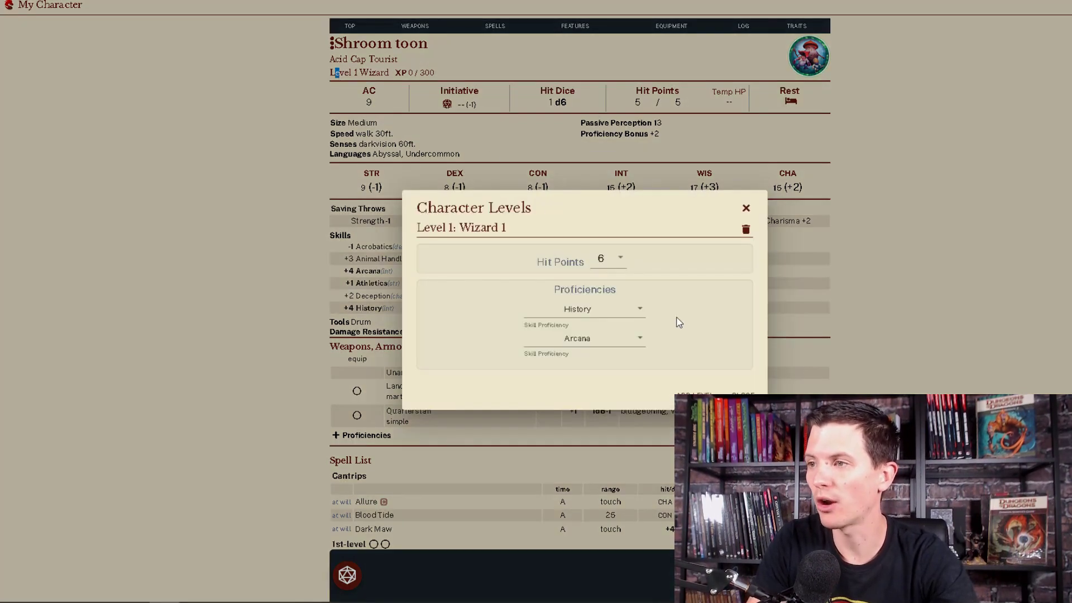
pyautogui.click(695, 391)
pyautogui.click(552, 284)
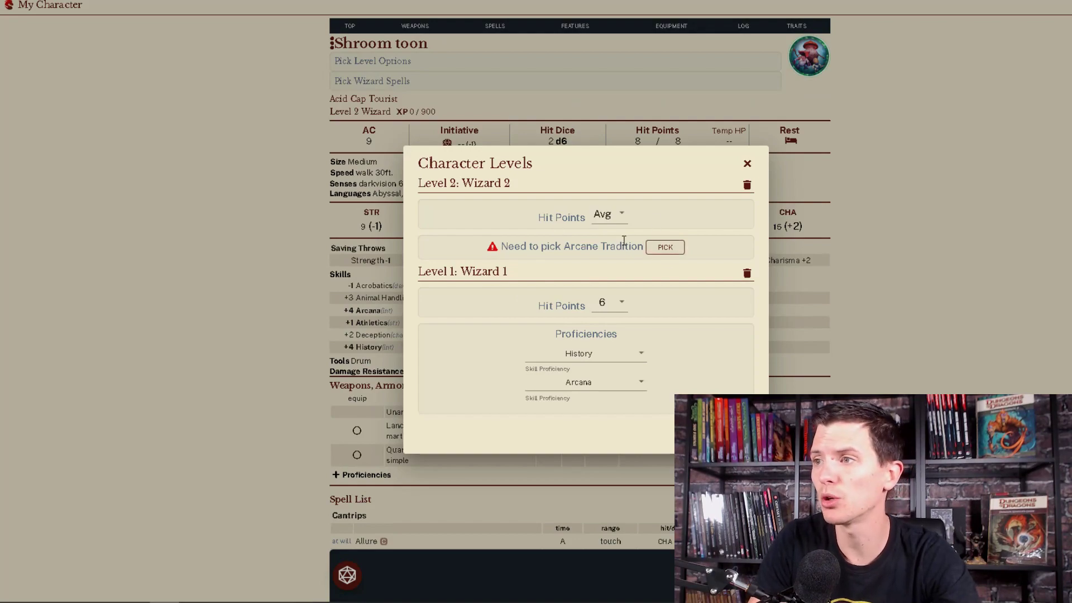
pyautogui.click(657, 253)
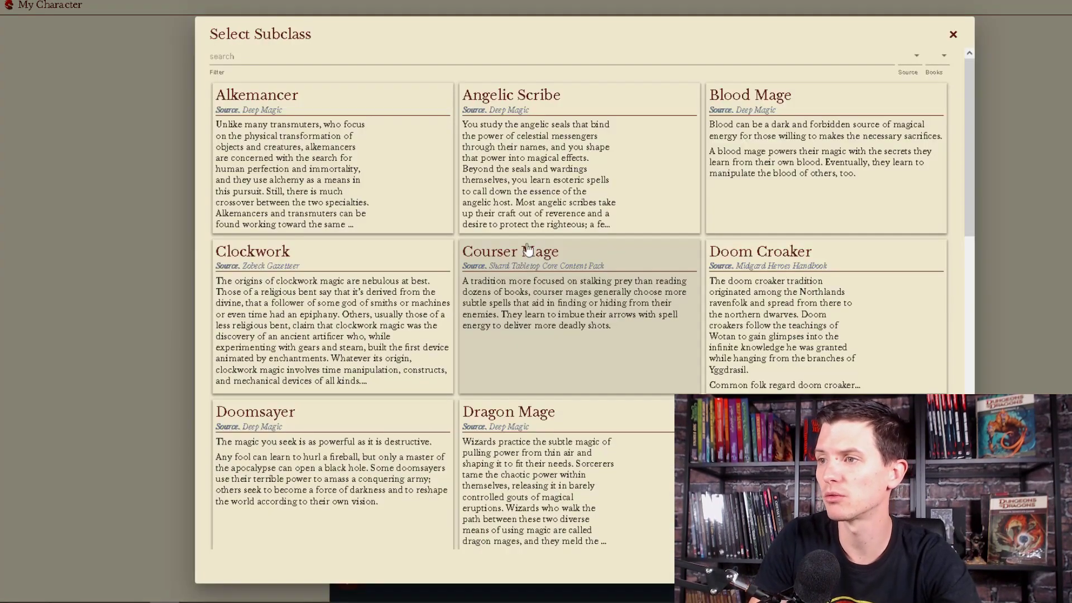
pyautogui.moveTo(971, 145); pyautogui.dragTo(957, 112)
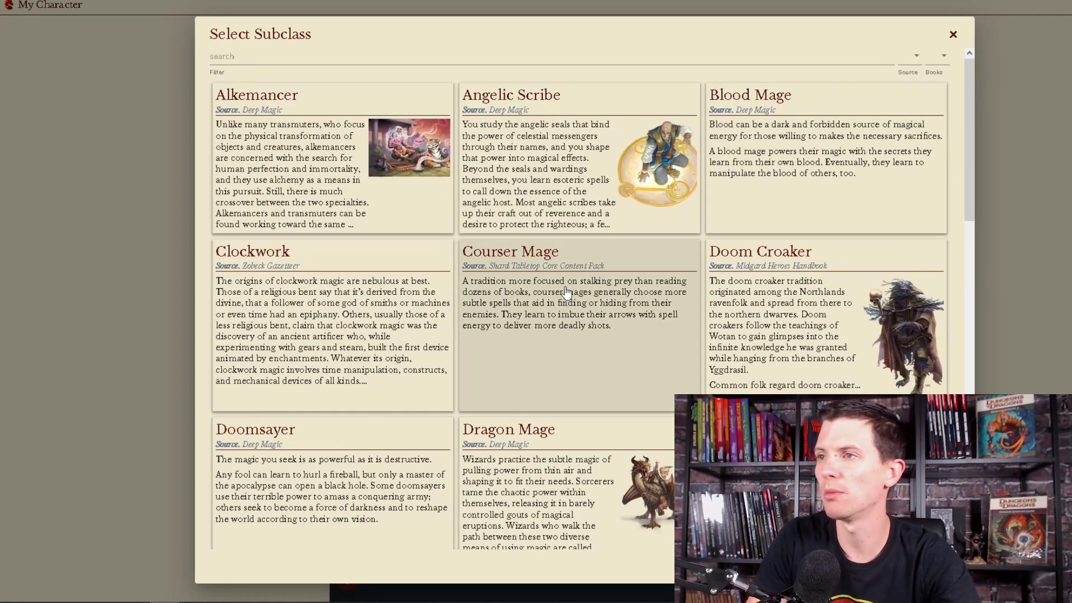
pyautogui.click(799, 152)
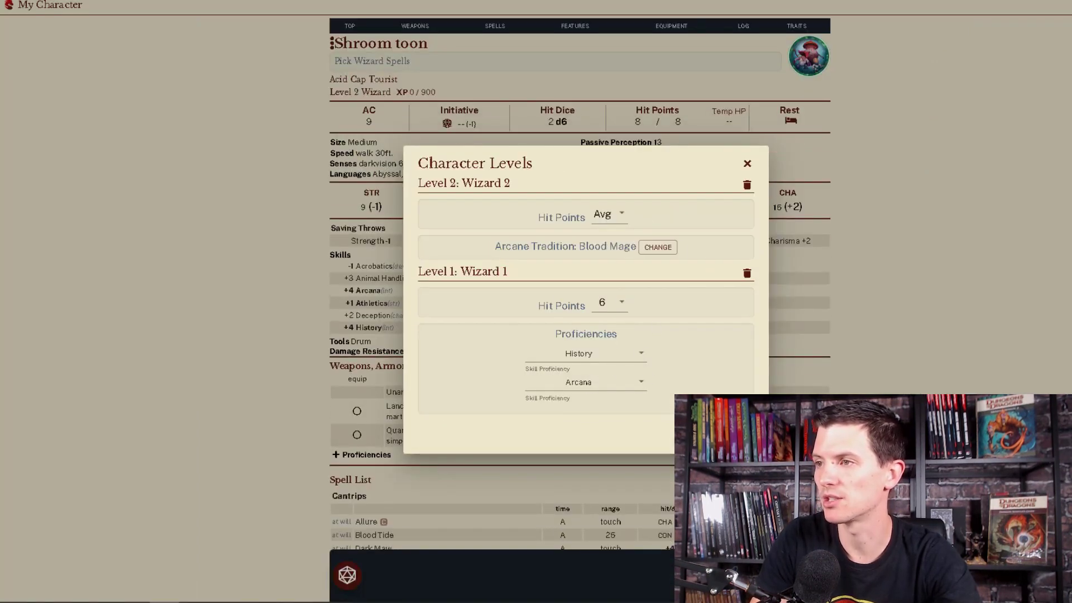
pyautogui.click(731, 433)
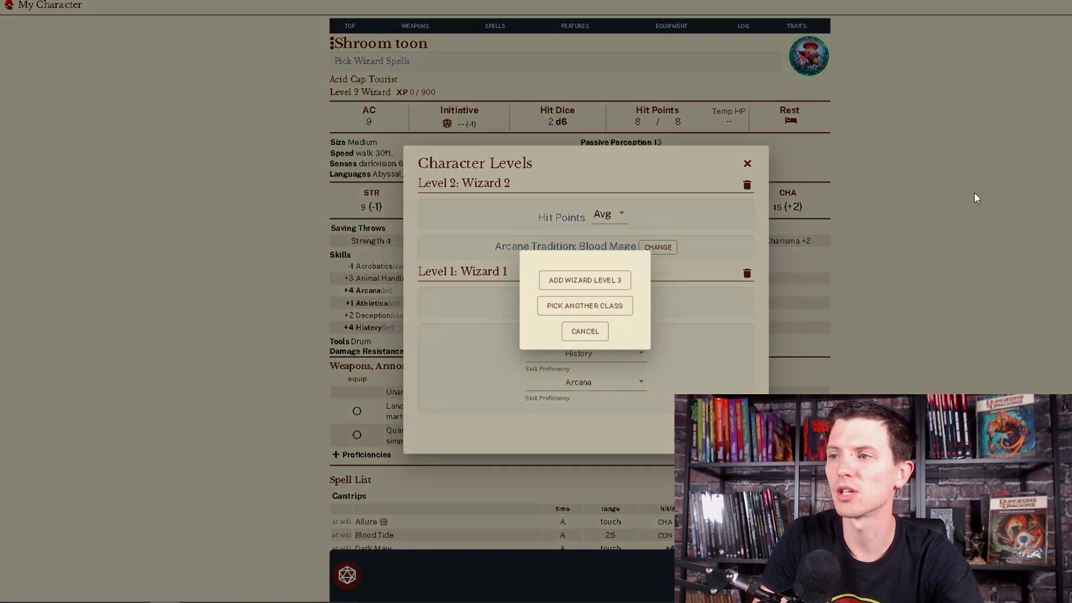
pyautogui.click(587, 331)
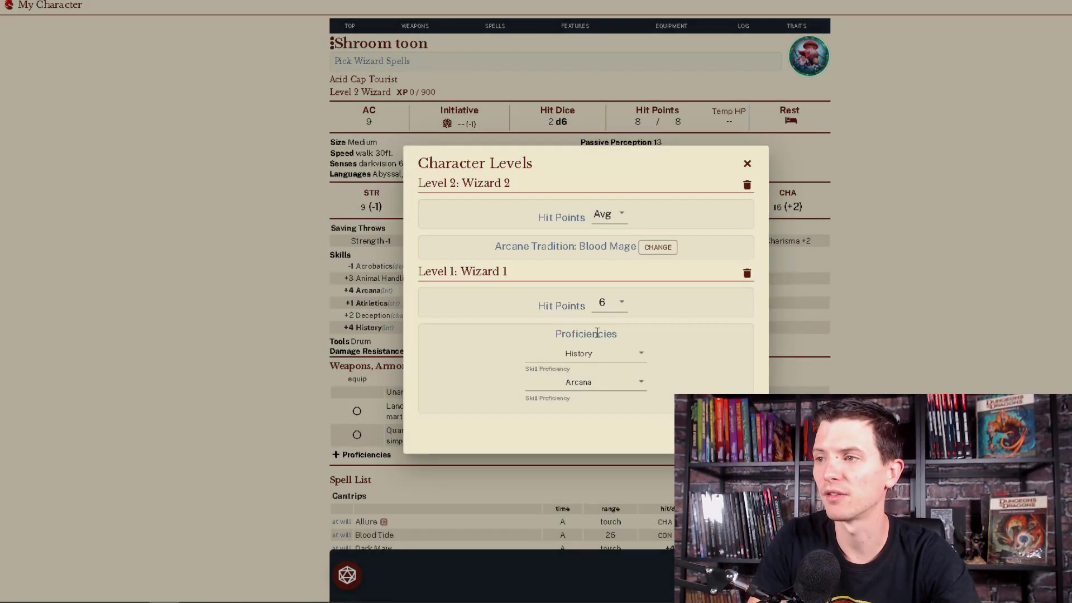
pyautogui.click(970, 232)
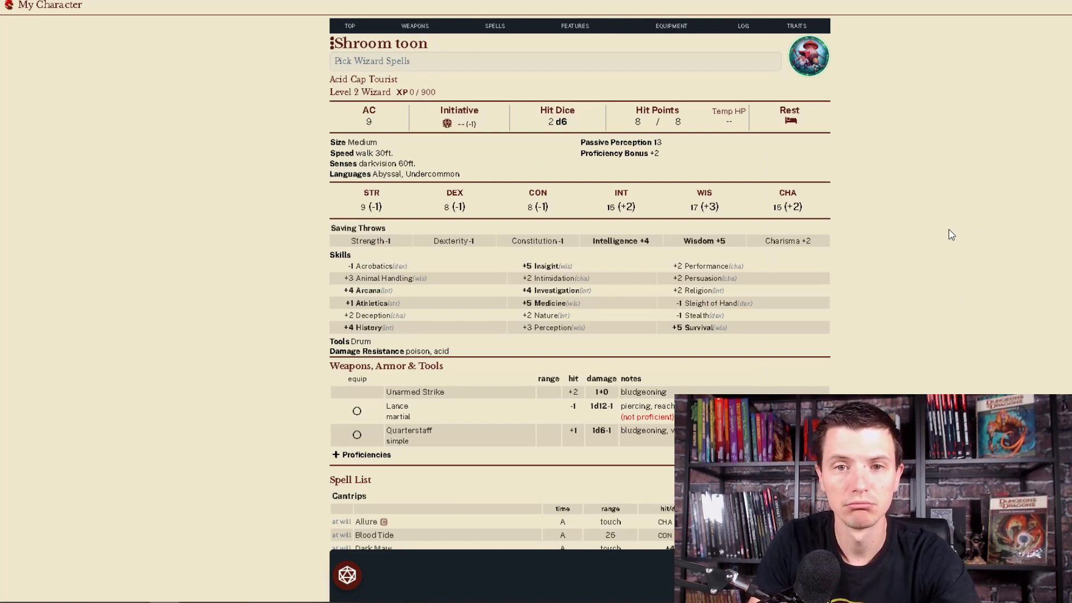
# - Open the pending wizard spell selection and look through the available cantrips and 1st-level spells
pyautogui.click(366, 58)
pyautogui.scroll(-10, 868, 173)
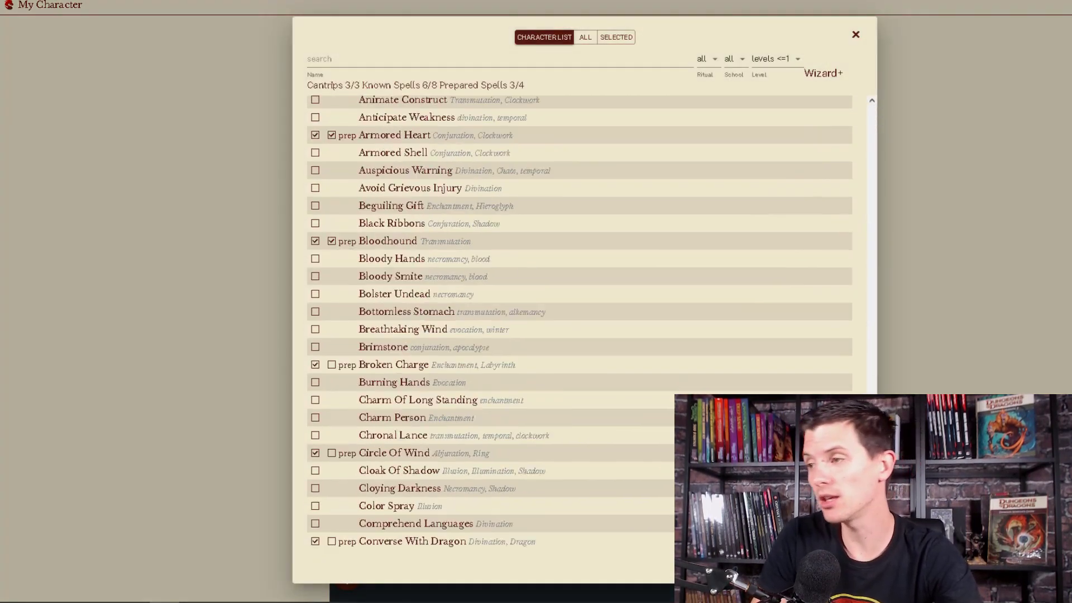
pyautogui.scroll(4, 580, 321)
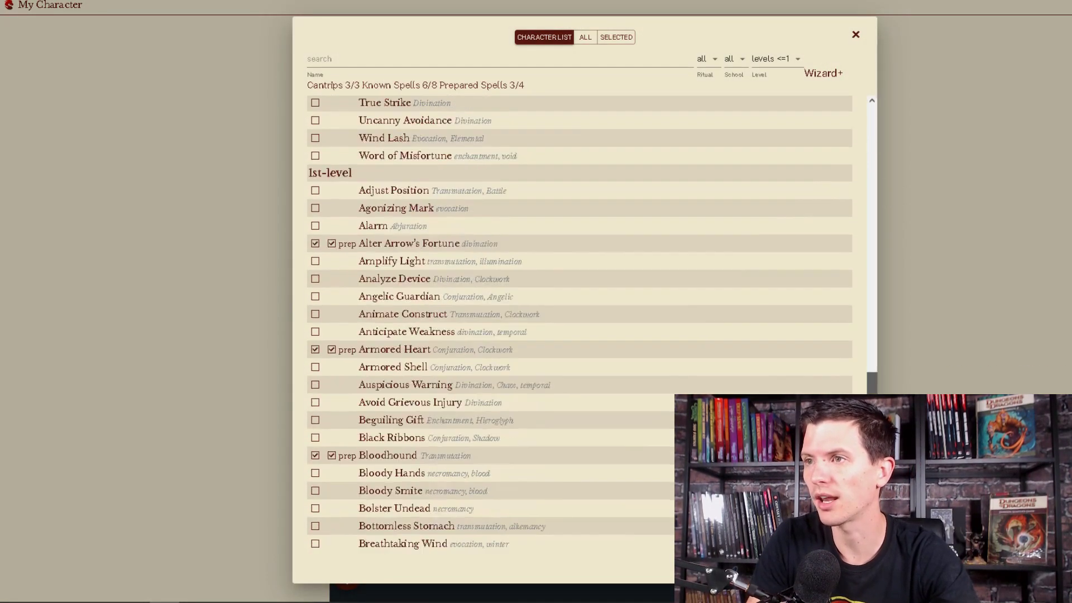
pyautogui.scroll(6, 866, 356)
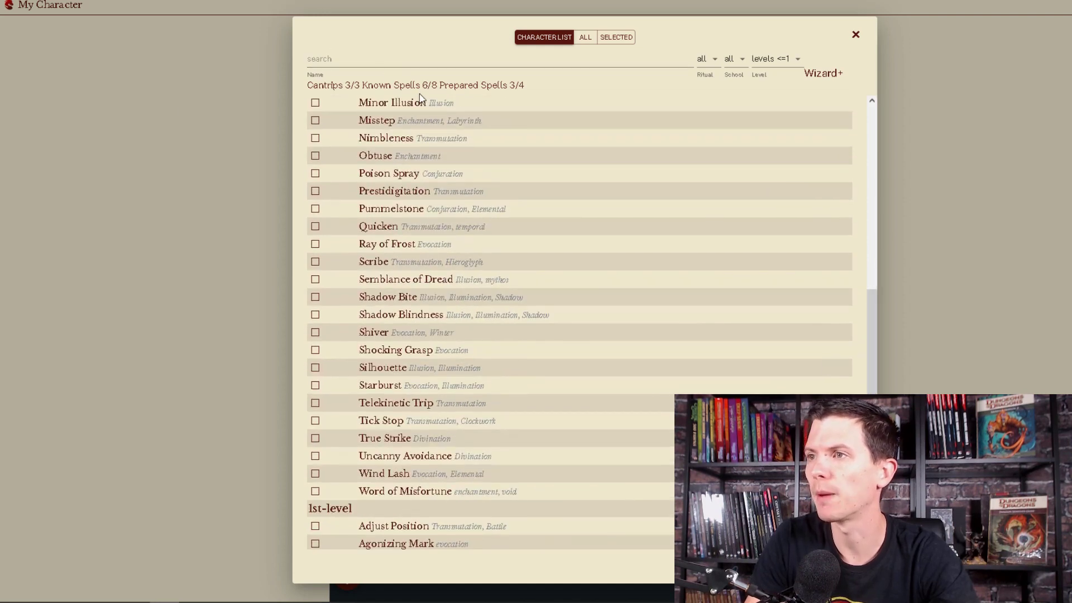
# - Try selecting the extra cantrips Quicken, Obtuse, Misstep and Semblance of Dread, and deselect them again
pyautogui.click(315, 227)
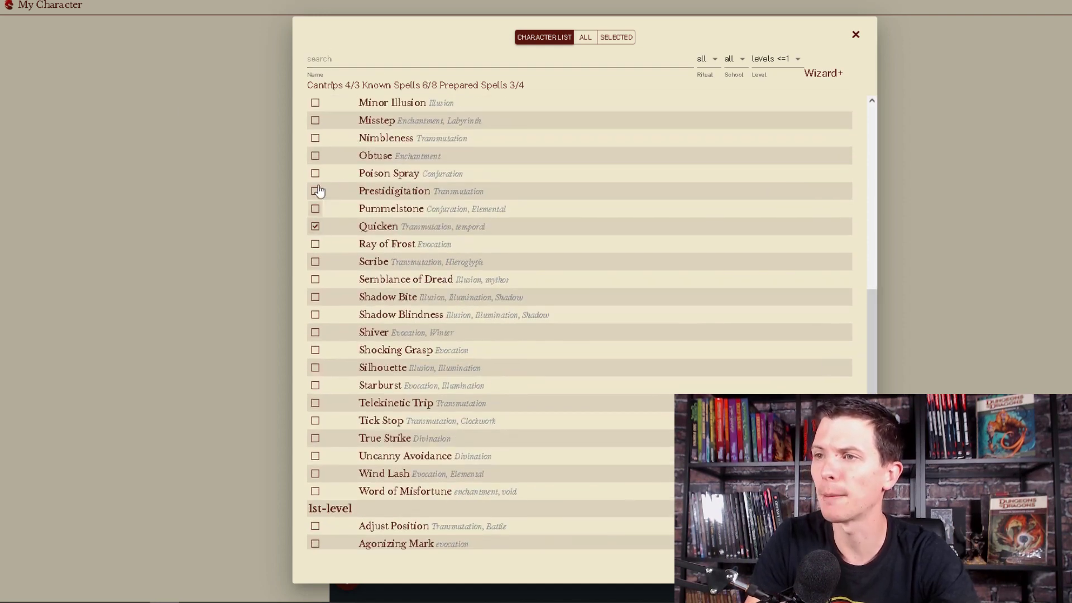
pyautogui.click(316, 156)
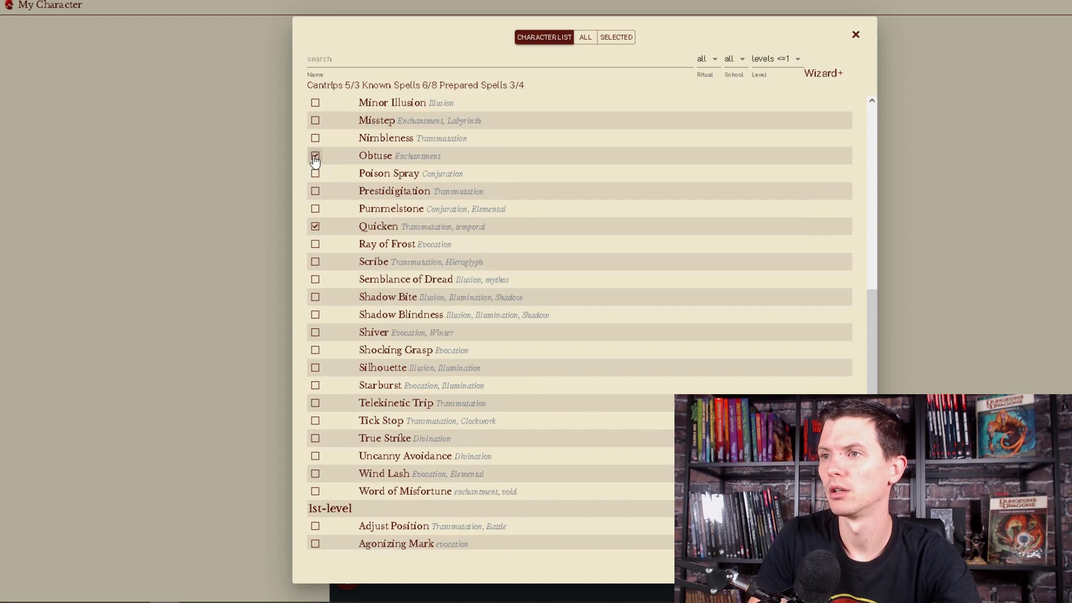
pyautogui.click(315, 122)
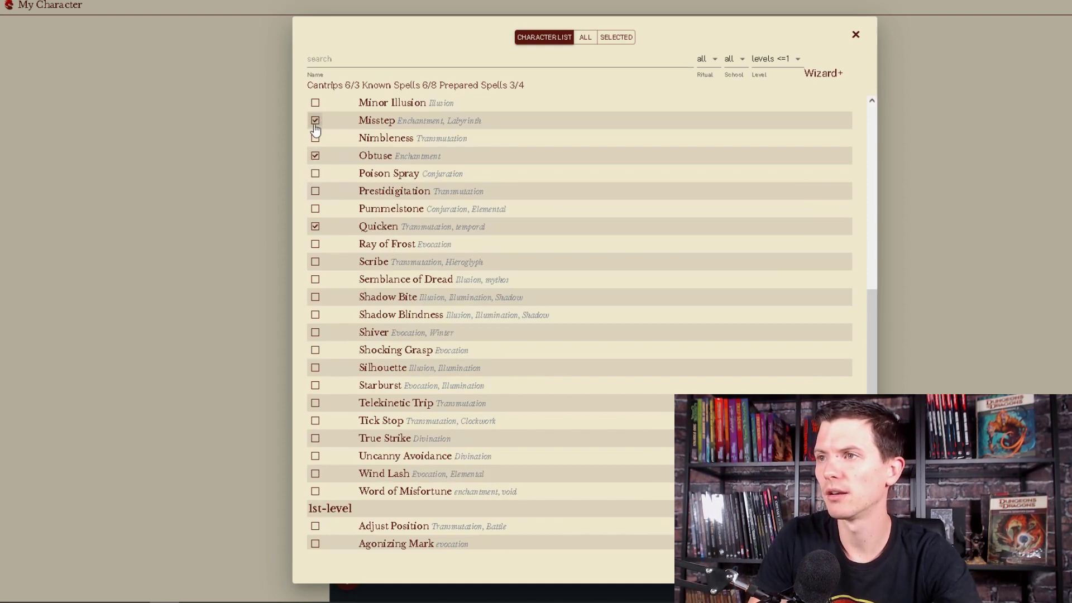
pyautogui.click(315, 280)
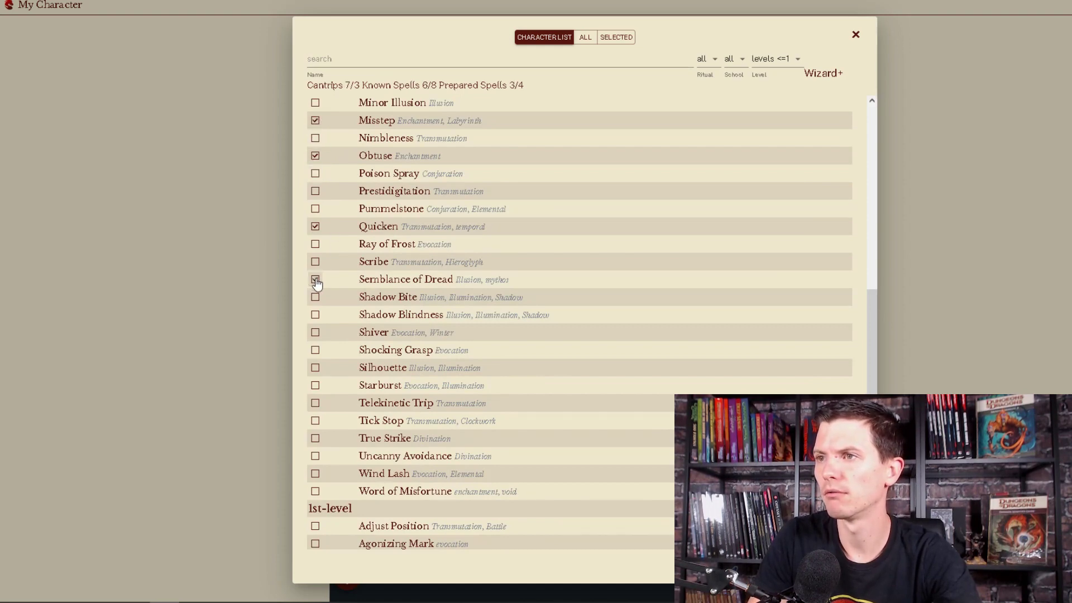
pyautogui.click(315, 279)
pyautogui.click(315, 226)
pyautogui.click(316, 156)
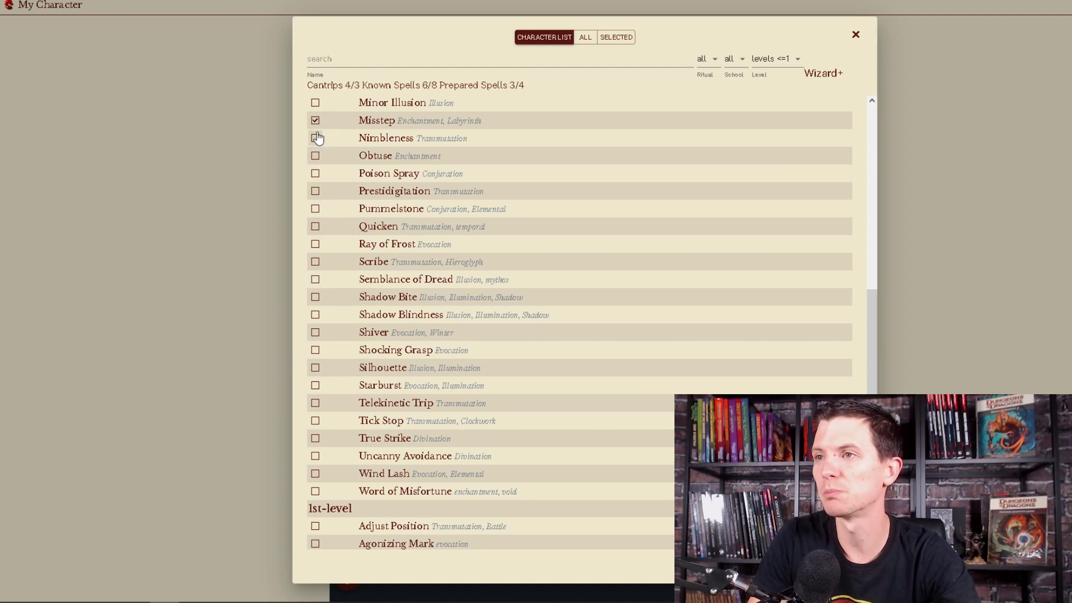
pyautogui.click(315, 120)
# - Add Charm Of Long Standing and Bolster Undead as known spells, mark Charm Of Long Standing as prepared and close the spell selection
pyautogui.scroll(-6, 486, 339)
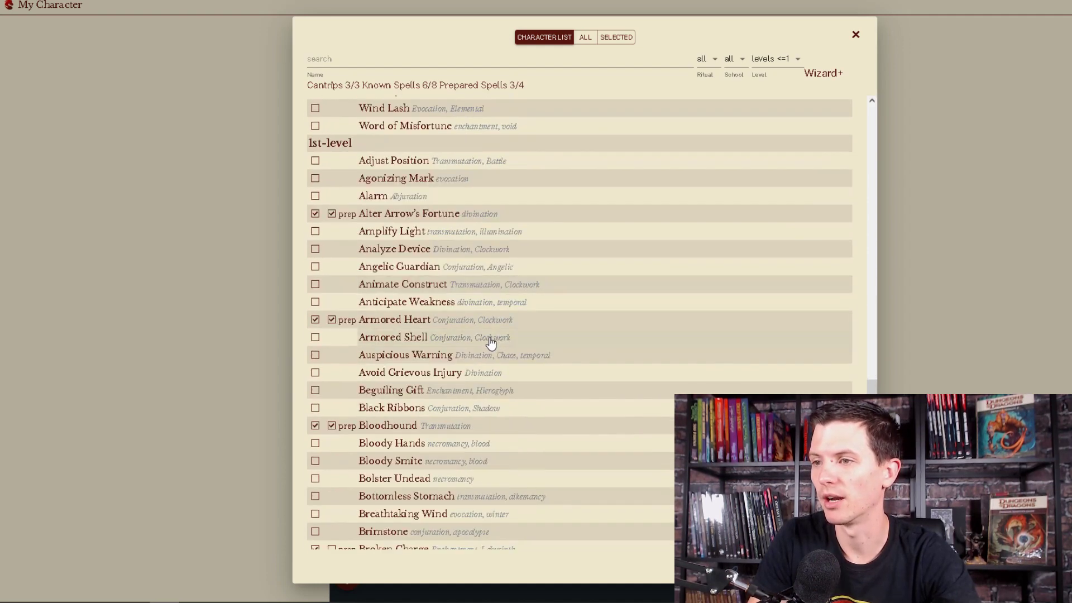
pyautogui.scroll(-3, 490, 343)
pyautogui.click(315, 402)
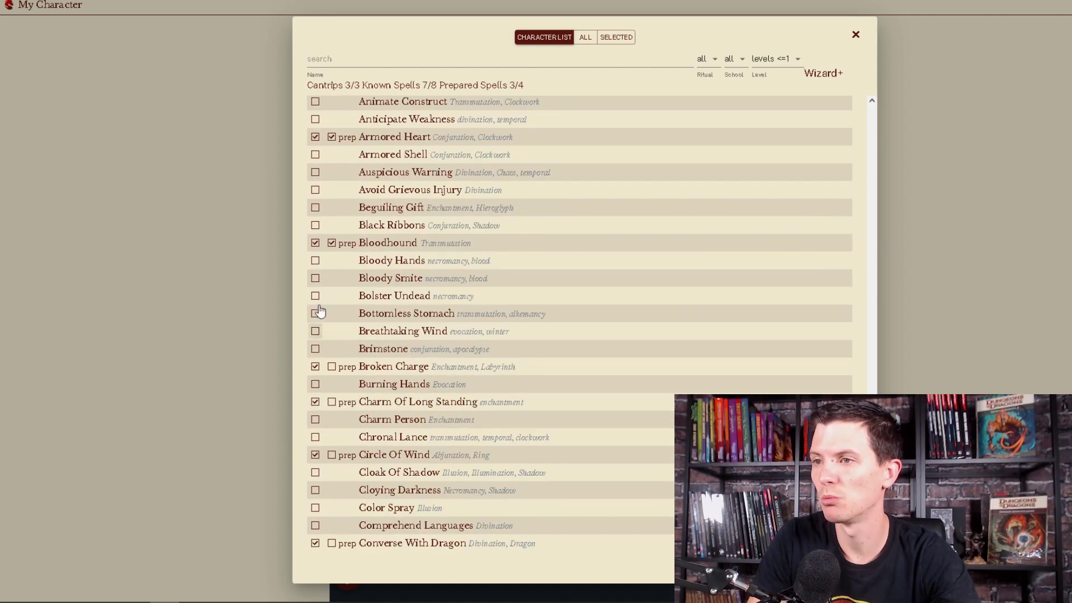
pyautogui.click(314, 295)
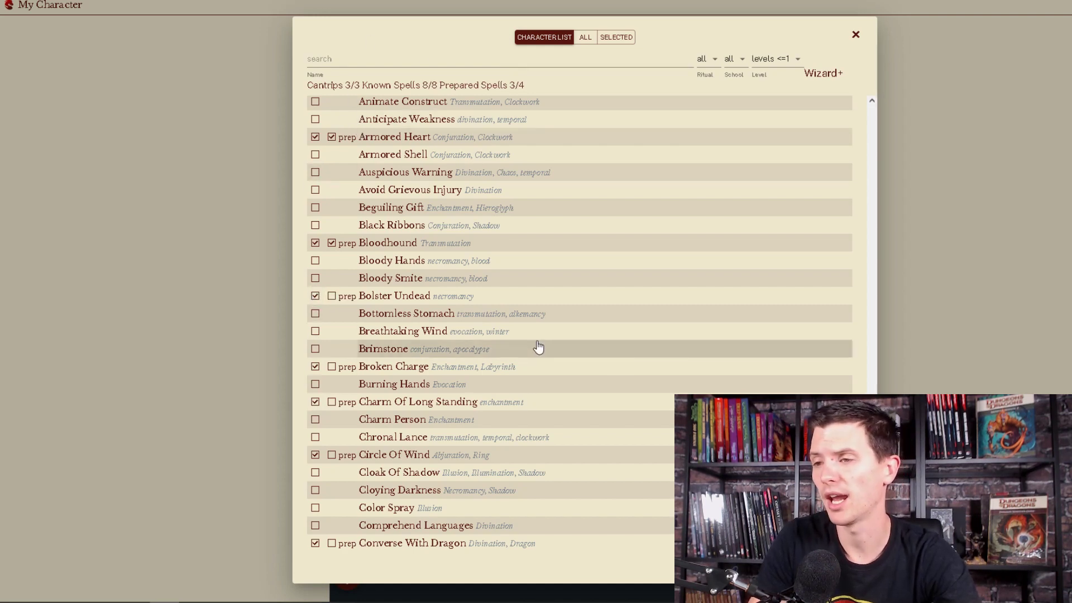
pyautogui.scroll(-1, 537, 347)
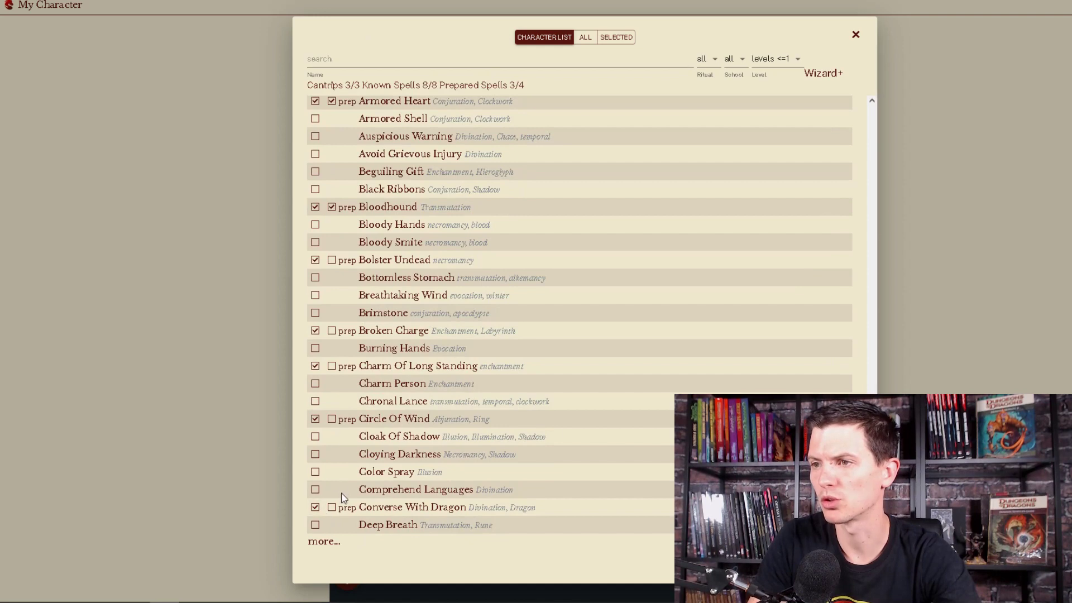
pyautogui.click(331, 365)
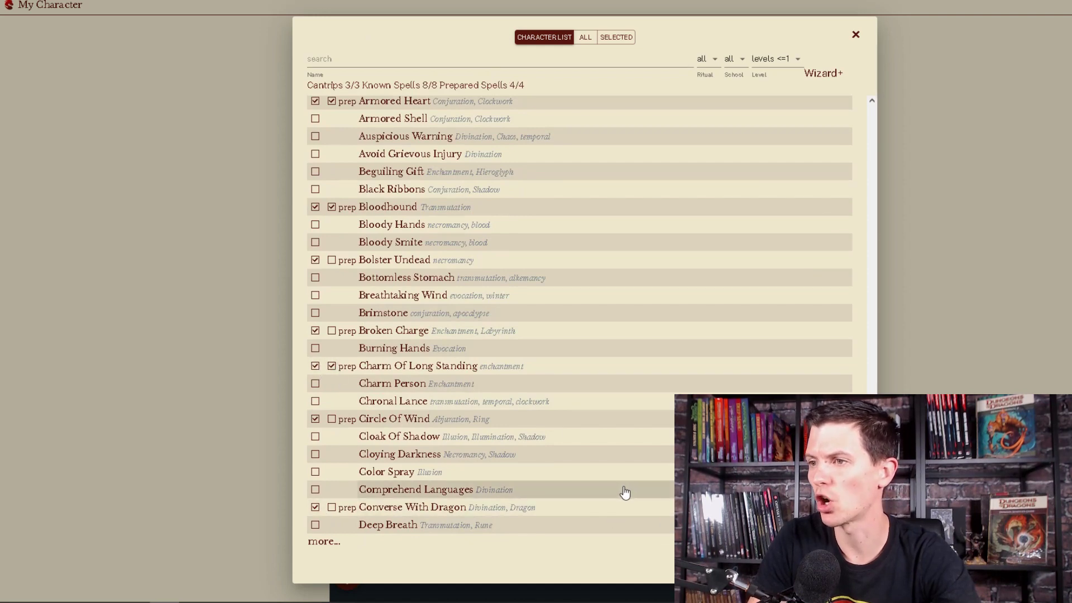
pyautogui.click(893, 289)
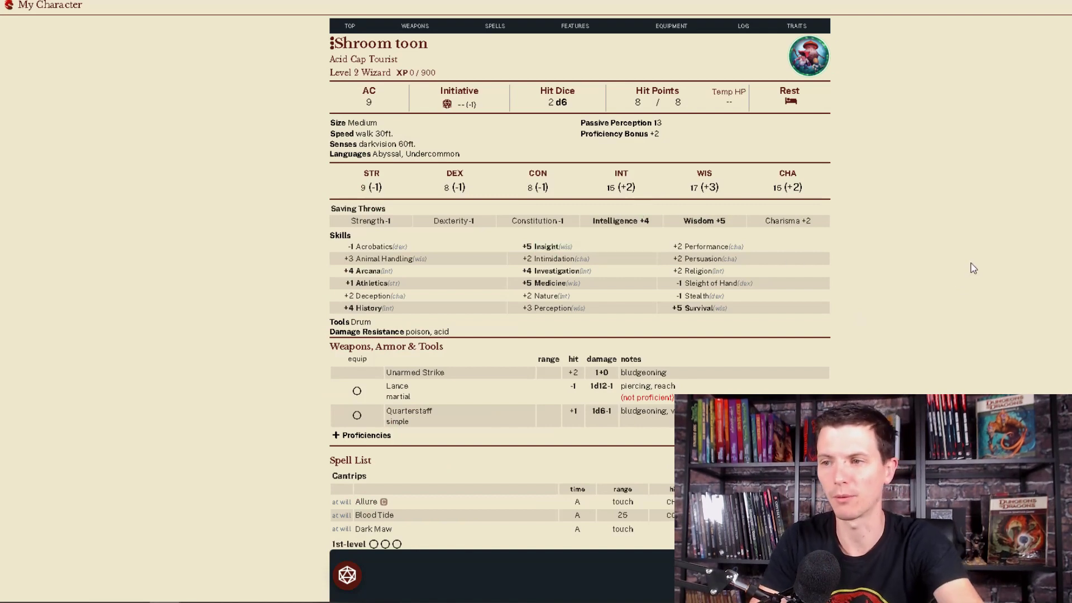
# - Return from the character sheet to the home page and assign Shroom toon to Test campaign
pyautogui.scroll(-1, 968, 272)
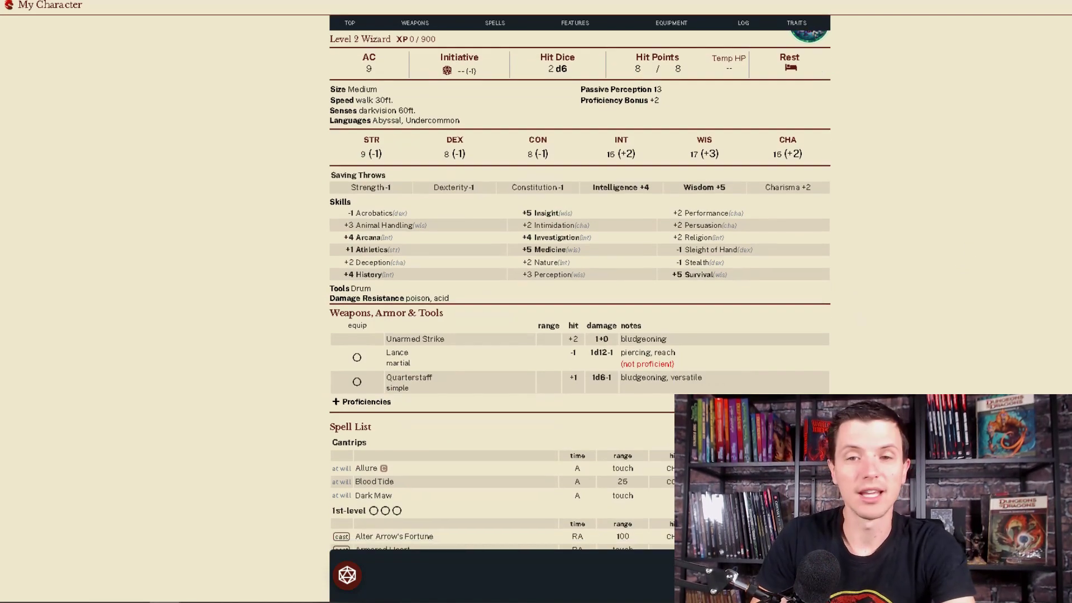
pyautogui.scroll(1, 580, 282)
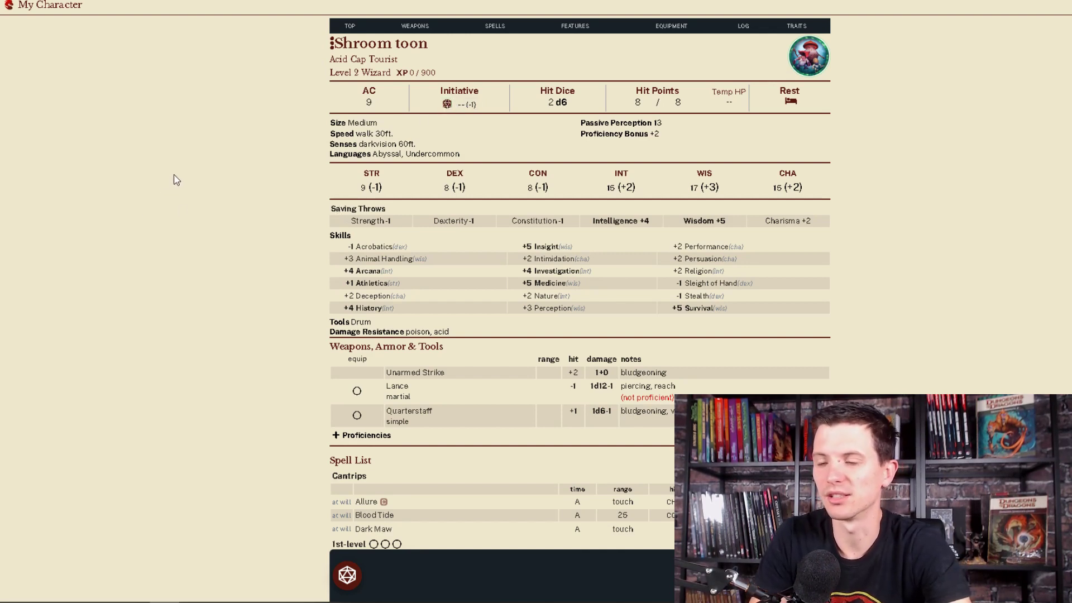
pyautogui.hotkey('alt', 'Left')
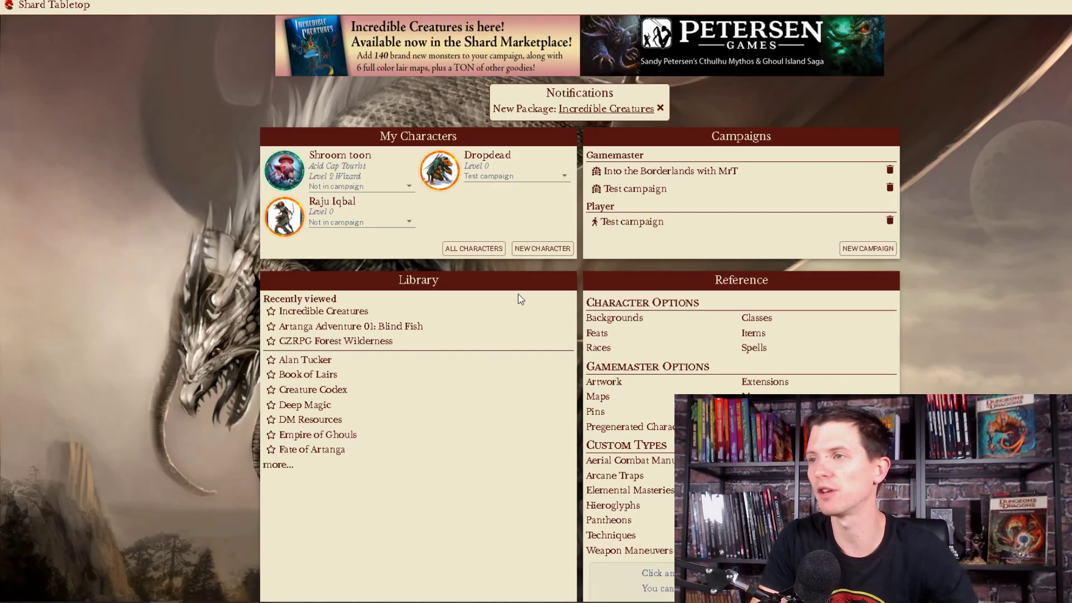
pyautogui.click(388, 189)
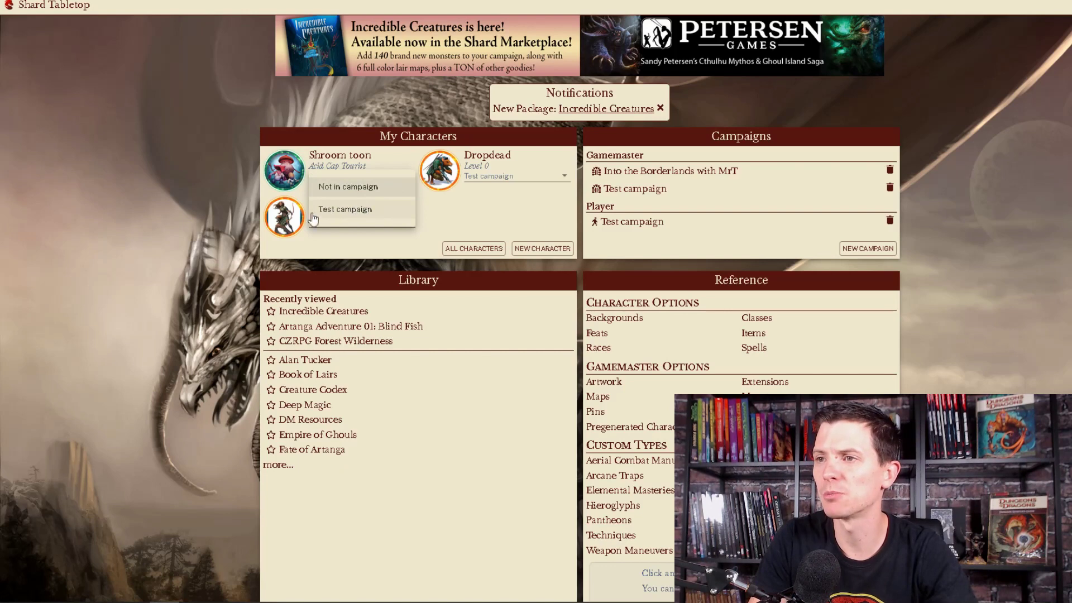
pyautogui.click(344, 189)
pyautogui.click(344, 191)
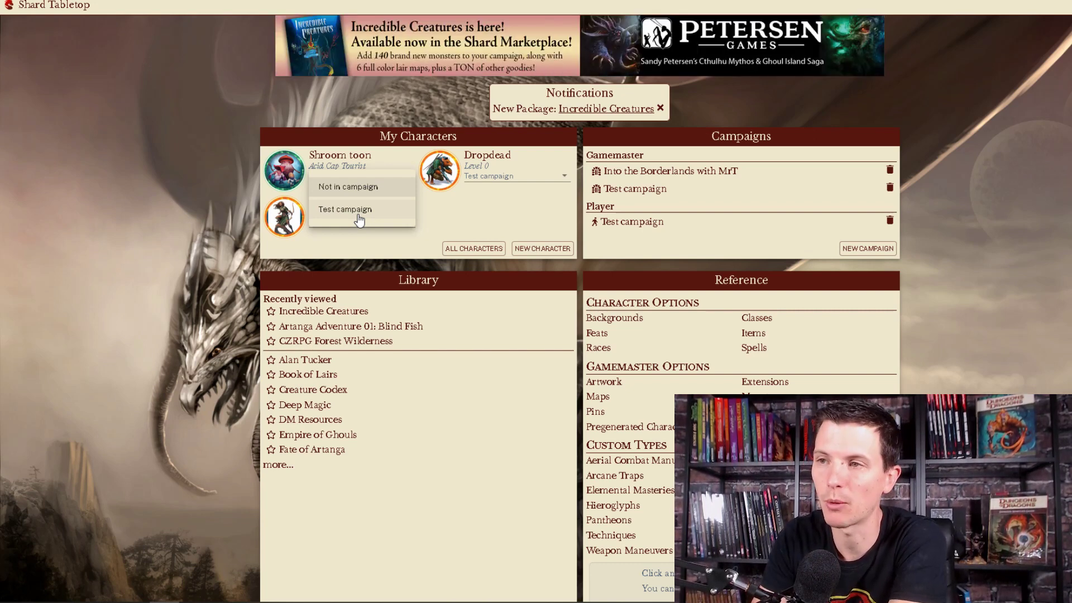
pyautogui.click(359, 217)
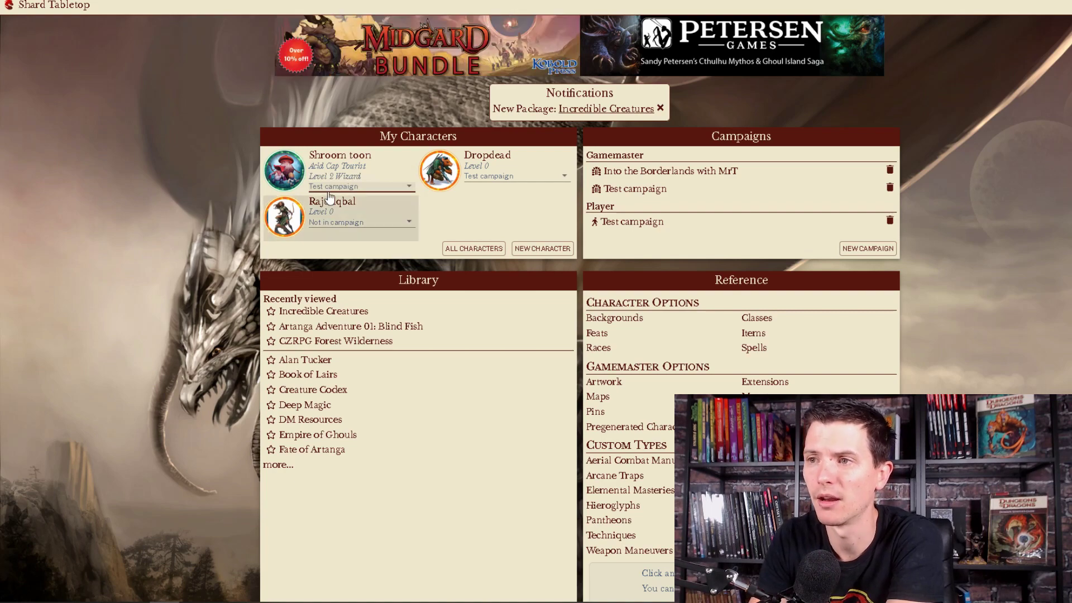
# - Open Shroom toon in Test campaign and roll an Insight check with disadvantage from the character sheet
pyautogui.click(340, 167)
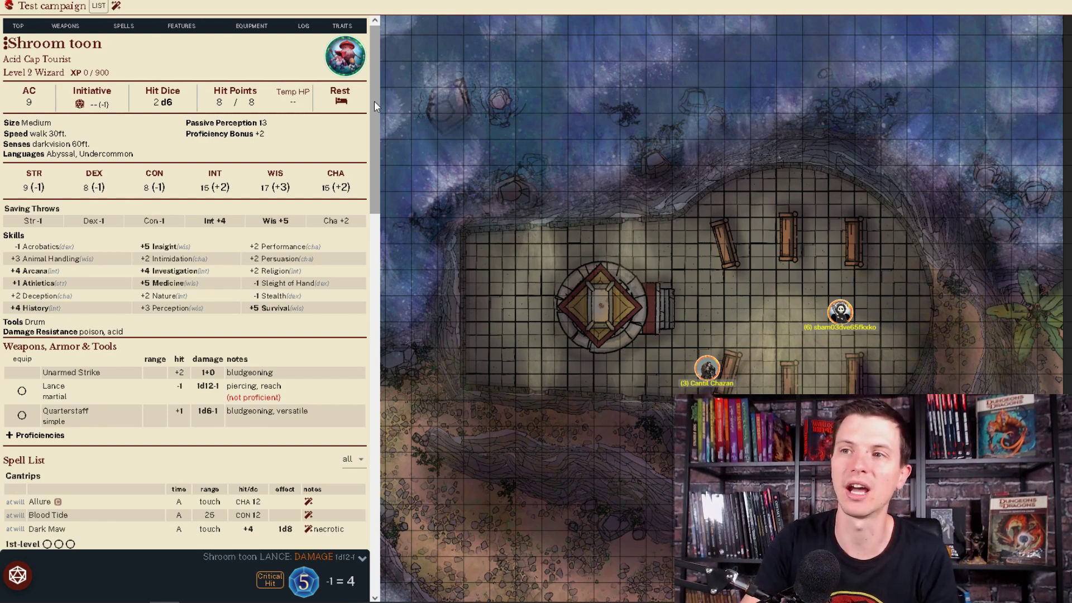
pyautogui.moveTo(370, 125); pyautogui.dragTo(363, 356)
pyautogui.scroll(12, 366, 313)
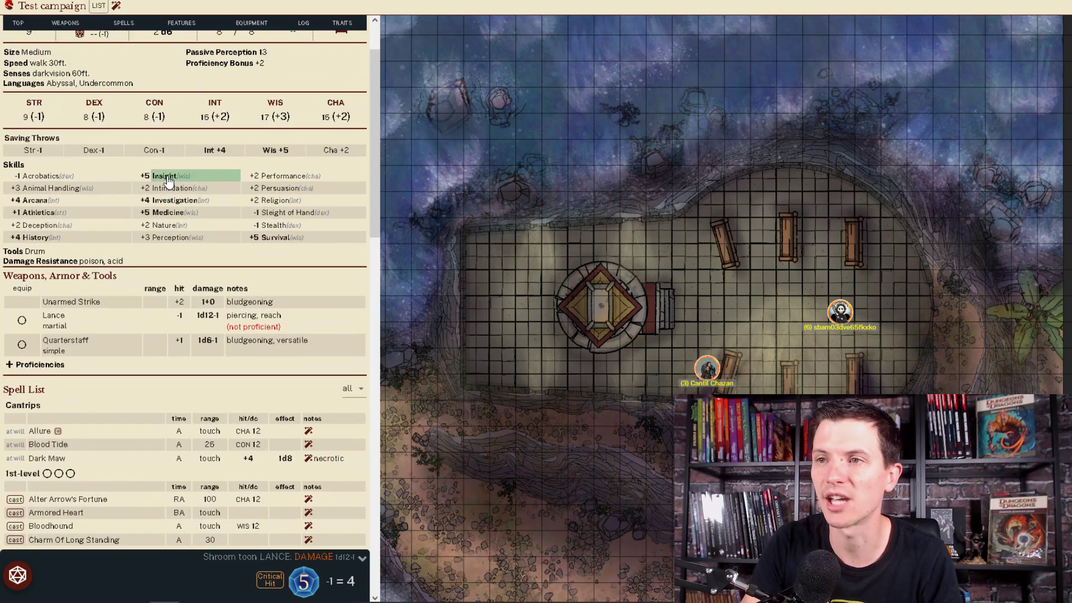
pyautogui.click(168, 179)
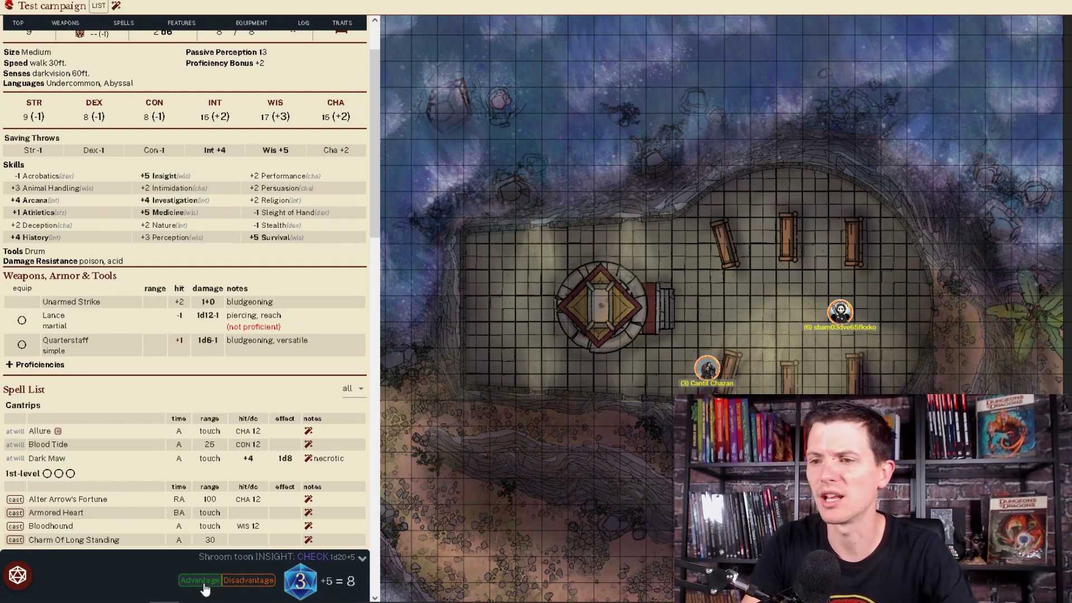
pyautogui.click(250, 582)
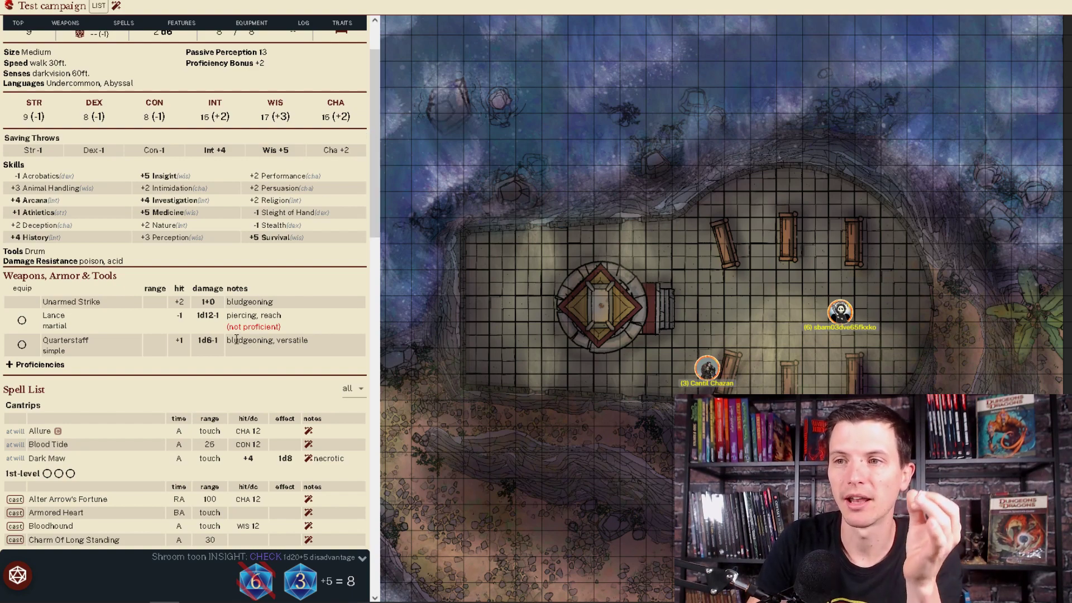
# - Roll the Lance's damage, roll its attack to hit and apply advantage to the attack roll
pyautogui.click(205, 323)
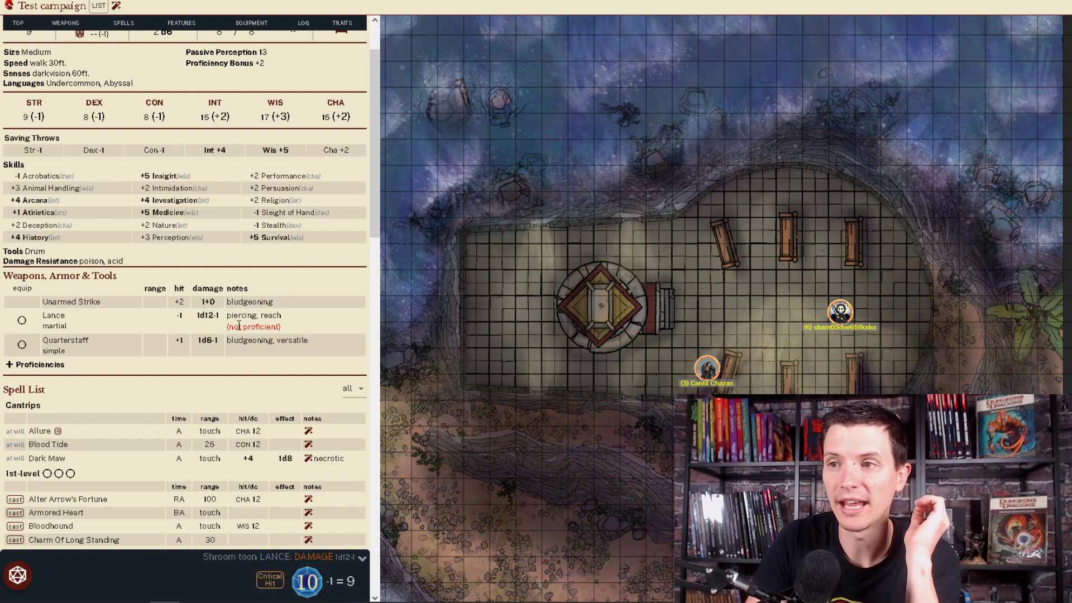
pyautogui.click(182, 321)
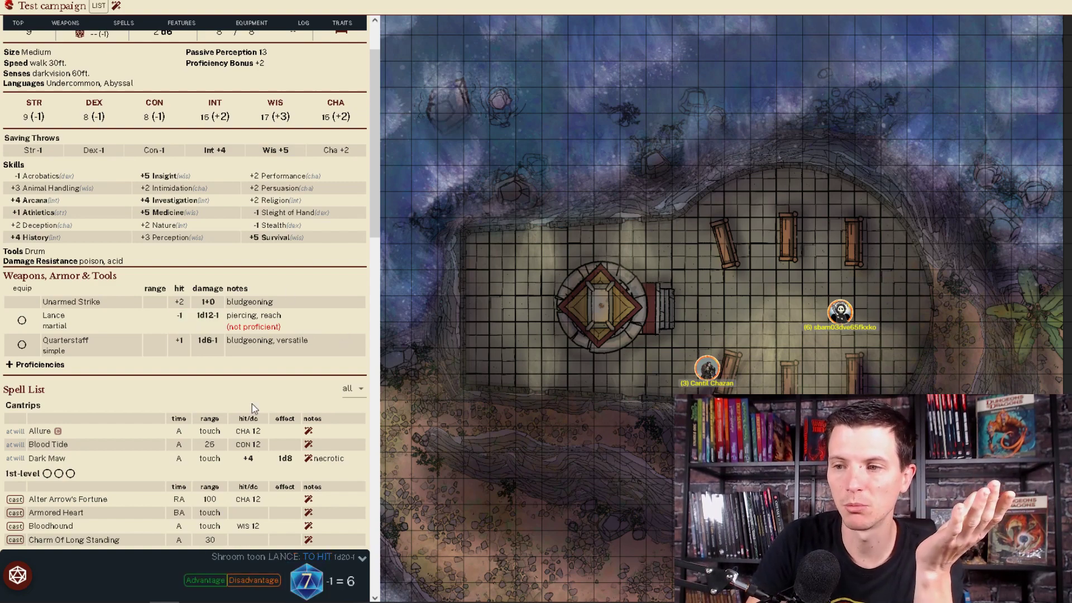
pyautogui.rightClick(190, 564)
pyautogui.click(205, 580)
pyautogui.click(205, 580)
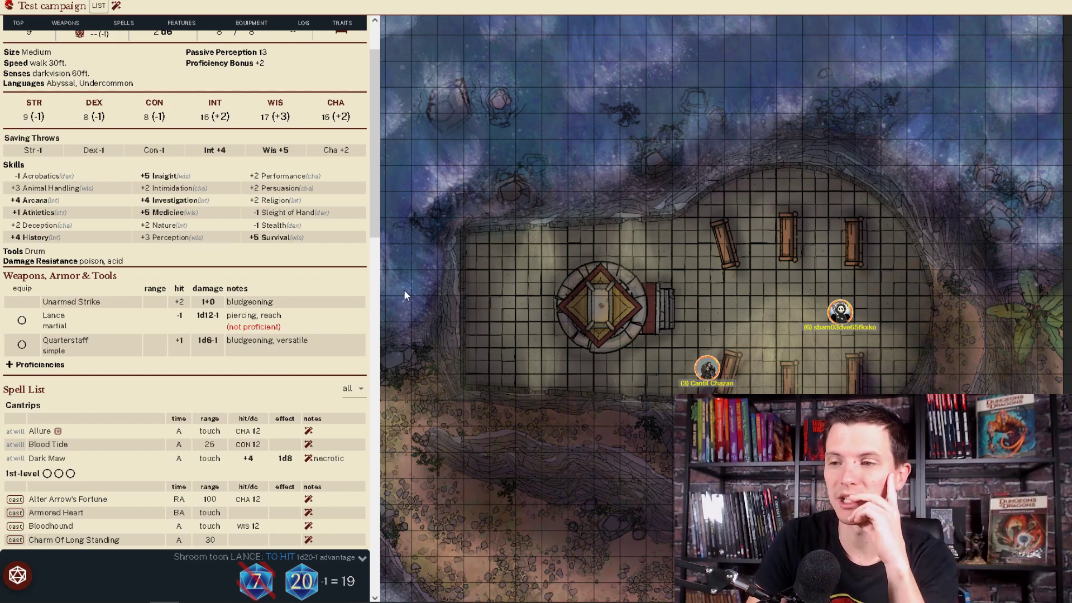
# - Roll the Lance's damage and apply a critical hit to the damage roll
pyautogui.click(204, 323)
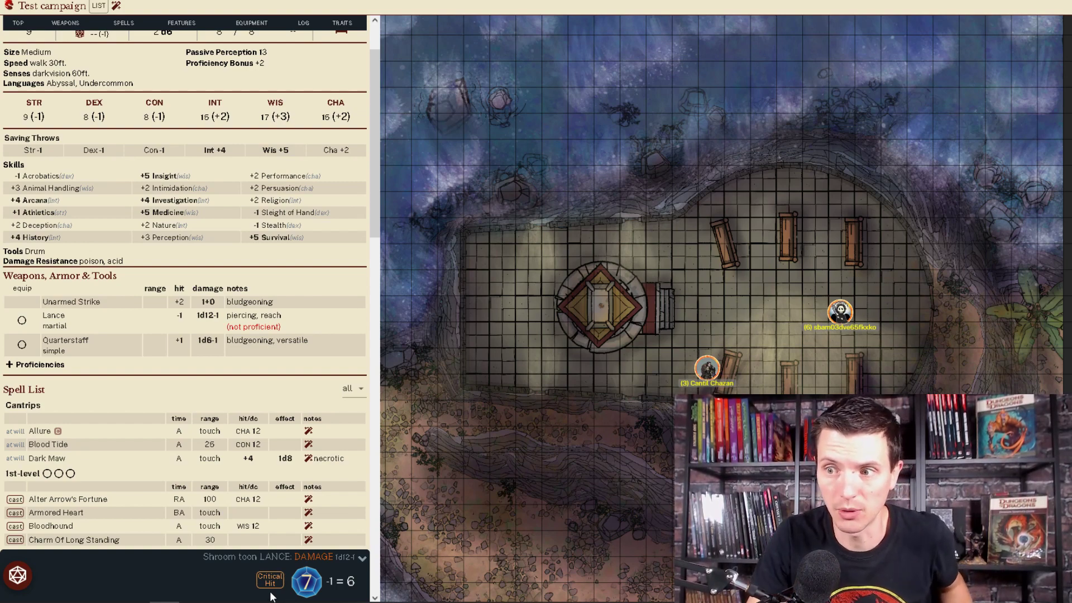
pyautogui.click(270, 581)
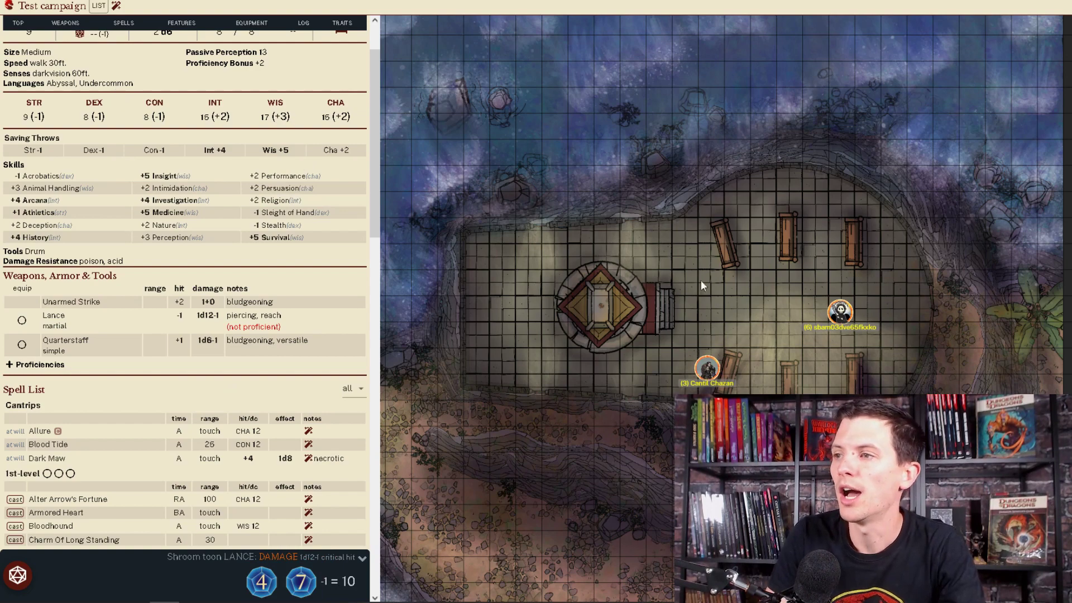
# - Open Test campaign as gamemaster, add Shroom toon to the map and position its token in the open area between the benches
pyautogui.click(15, 6)
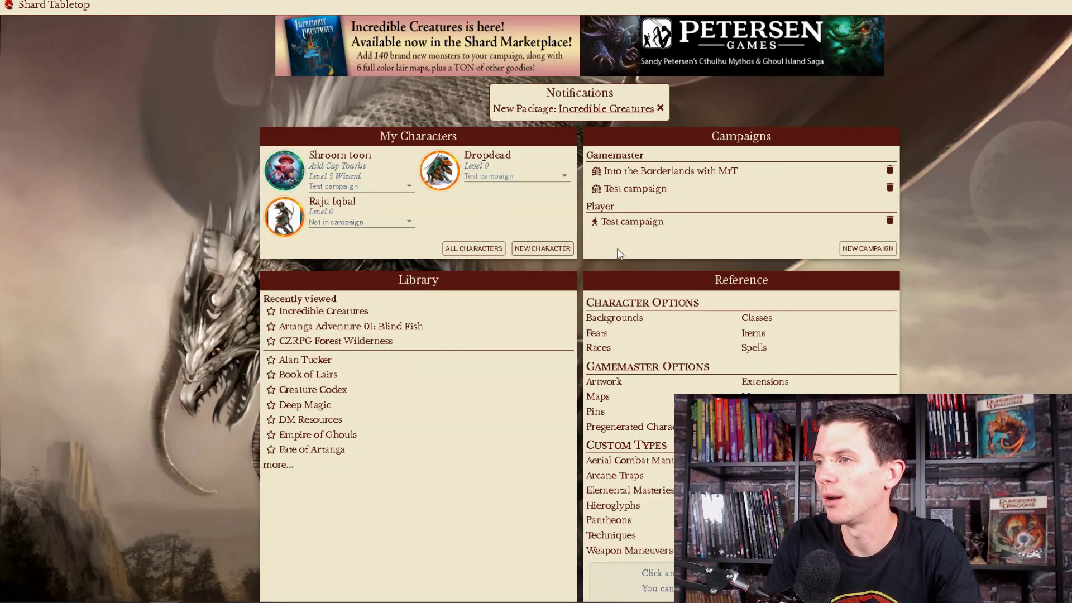
pyautogui.click(671, 197)
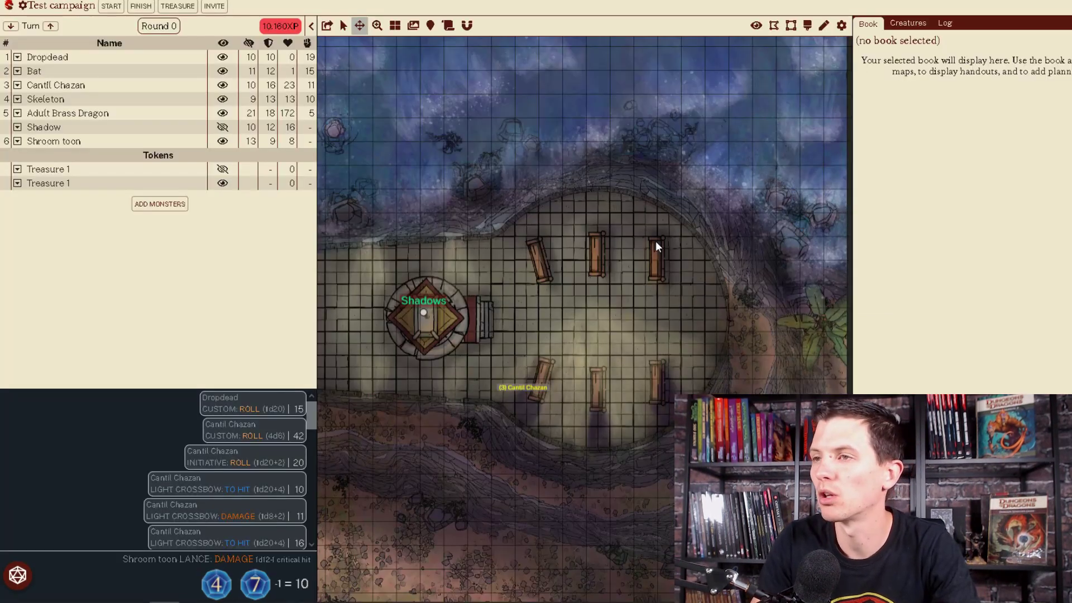
pyautogui.click(18, 144)
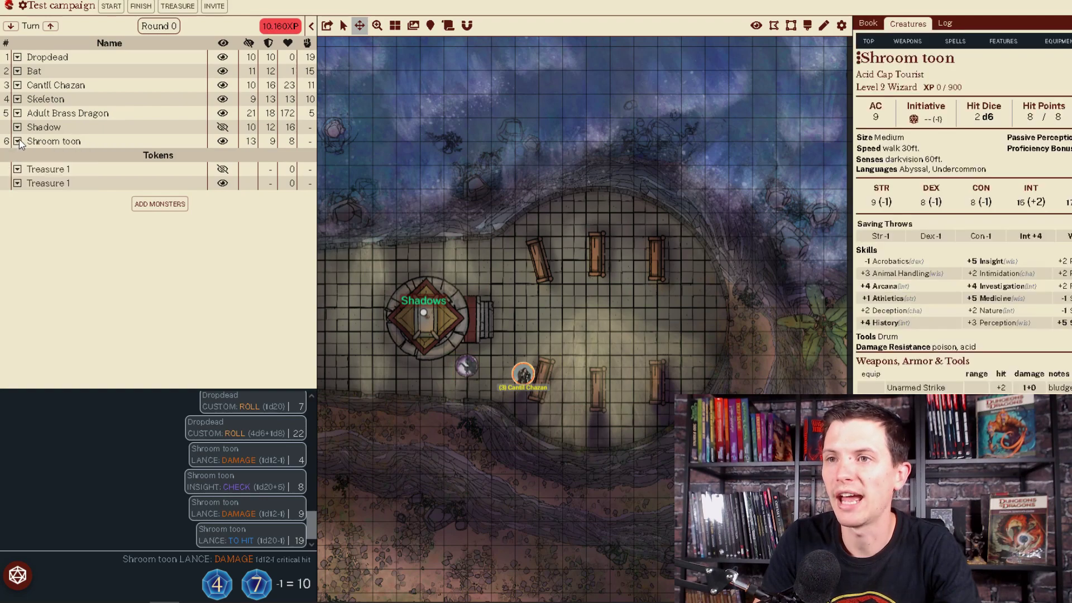
pyautogui.click(18, 141)
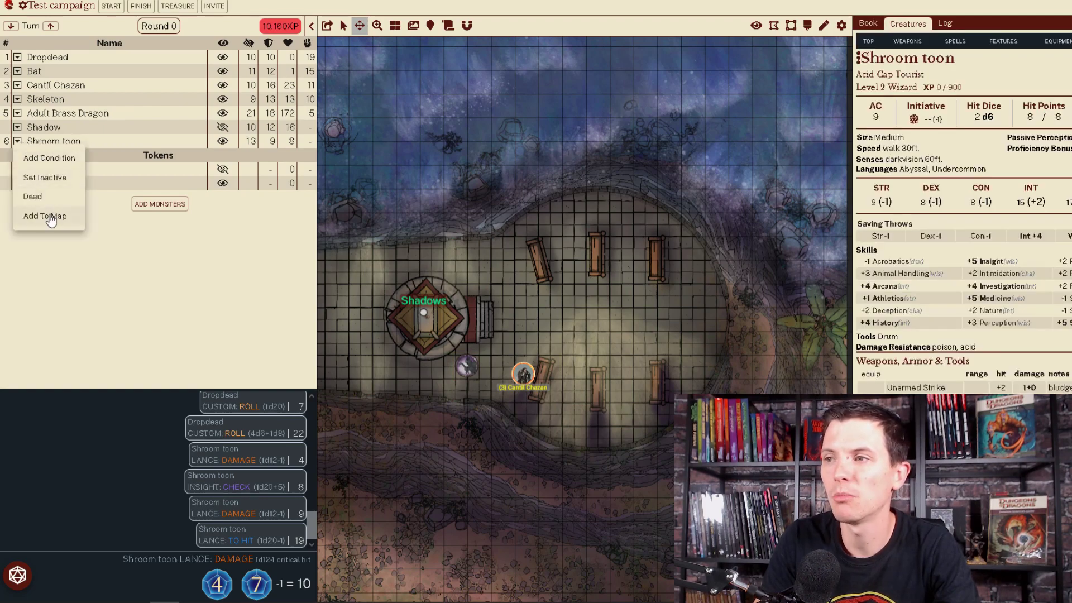
pyautogui.click(50, 216)
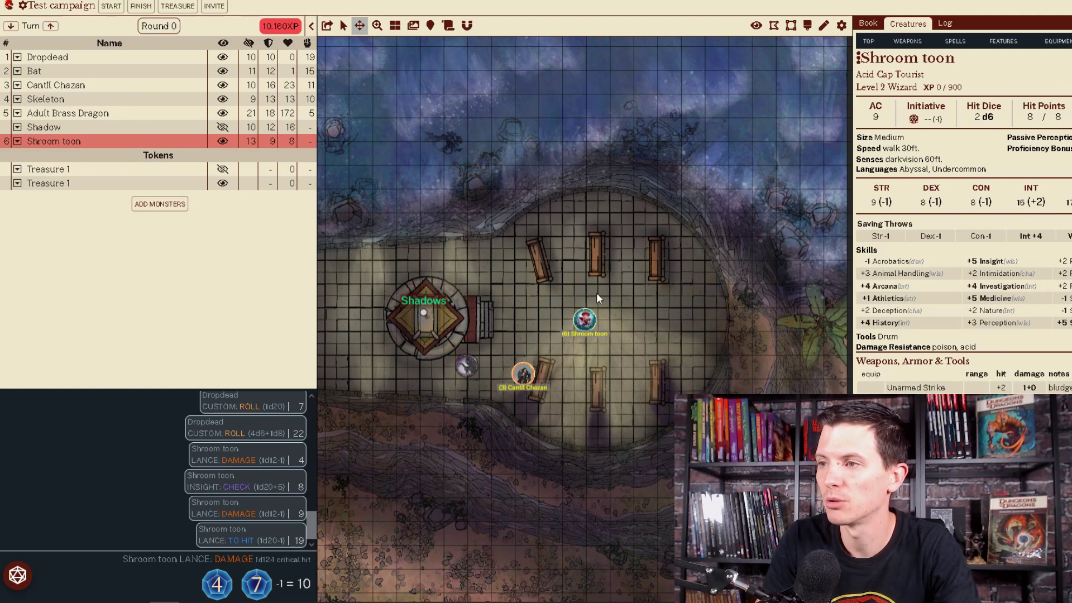
pyautogui.moveTo(599, 298); pyautogui.dragTo(592, 318)
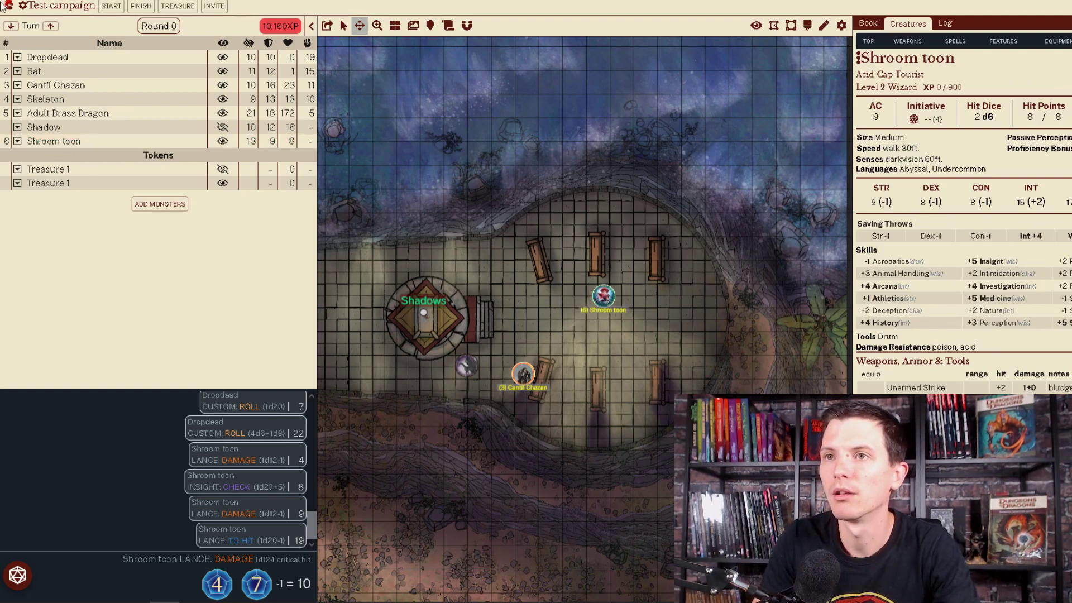
# - Open Shroom toon's player view of Test campaign and move its token across the map to the altar steps
pyautogui.click(8, 7)
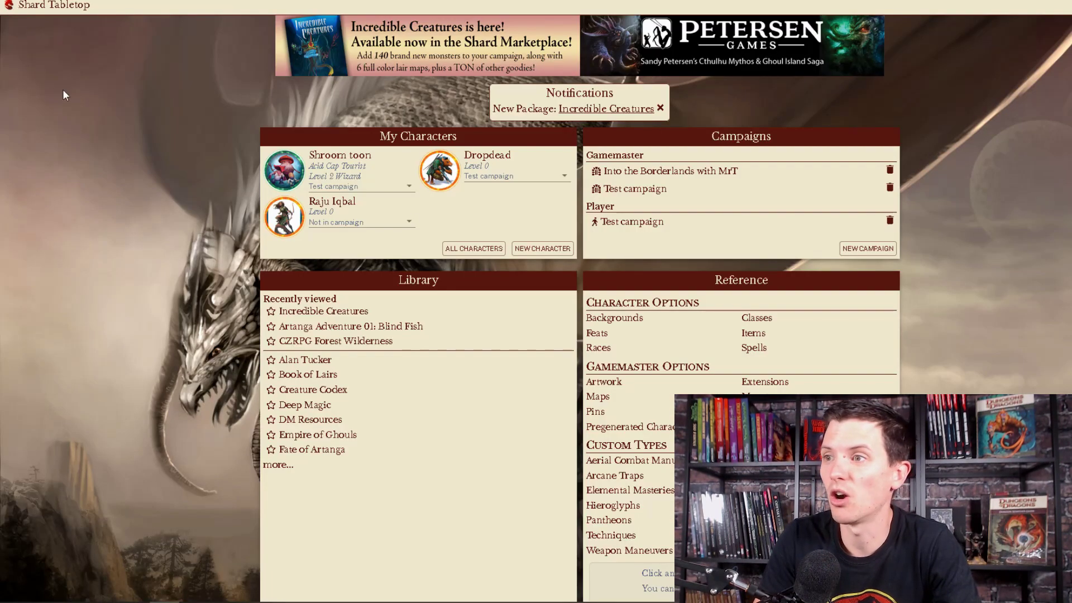
pyautogui.click(409, 196)
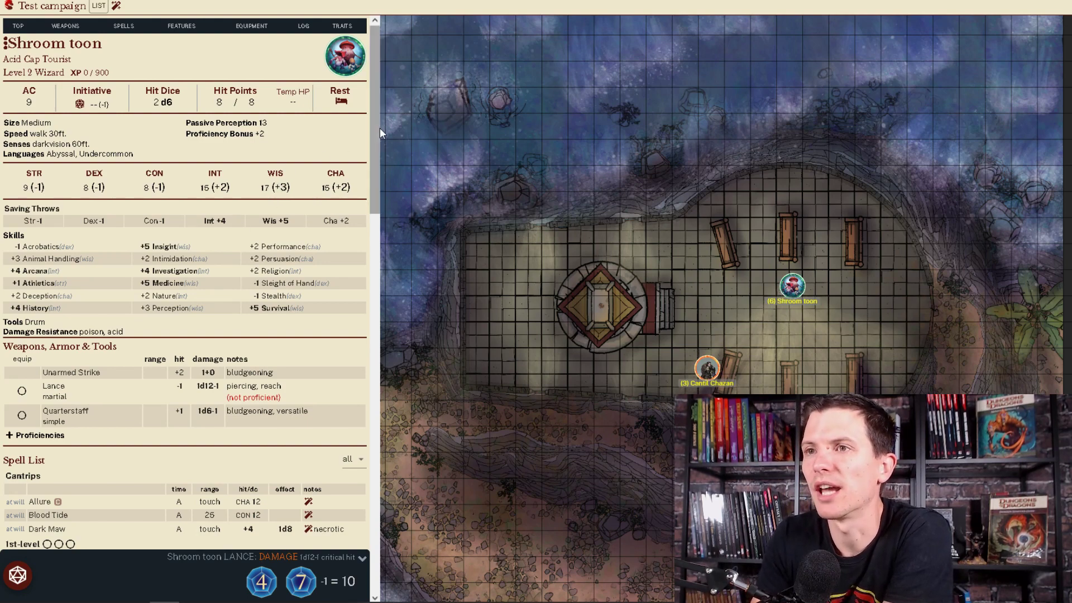
pyautogui.moveTo(378, 133)
pyautogui.mouseDown()
pyautogui.moveTo(393, 461)
pyautogui.moveTo(389, 115)
pyautogui.mouseUp()
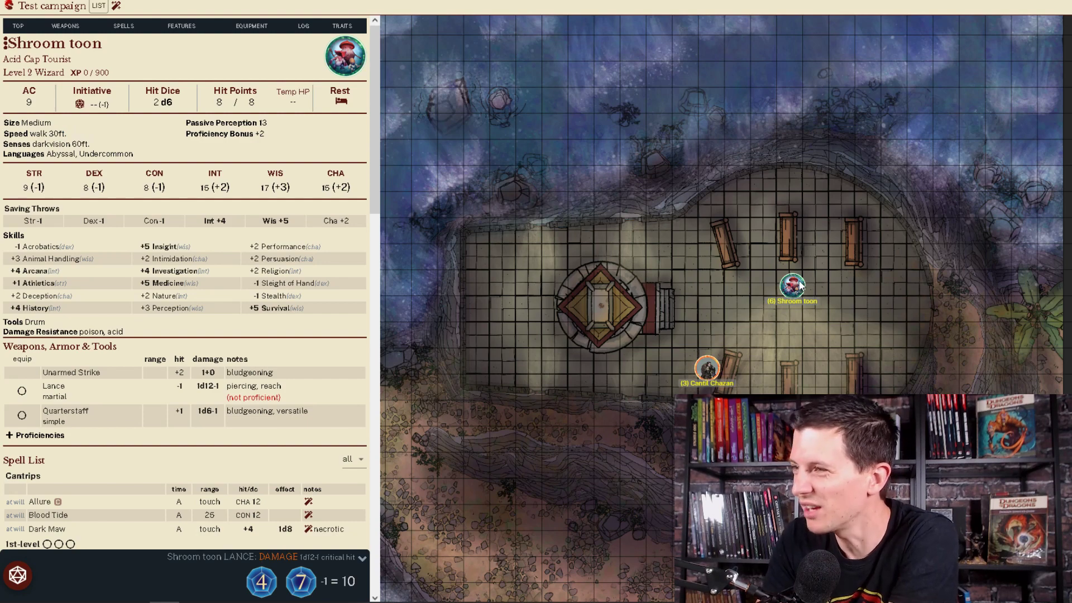
pyautogui.moveTo(793, 287); pyautogui.dragTo(848, 312)
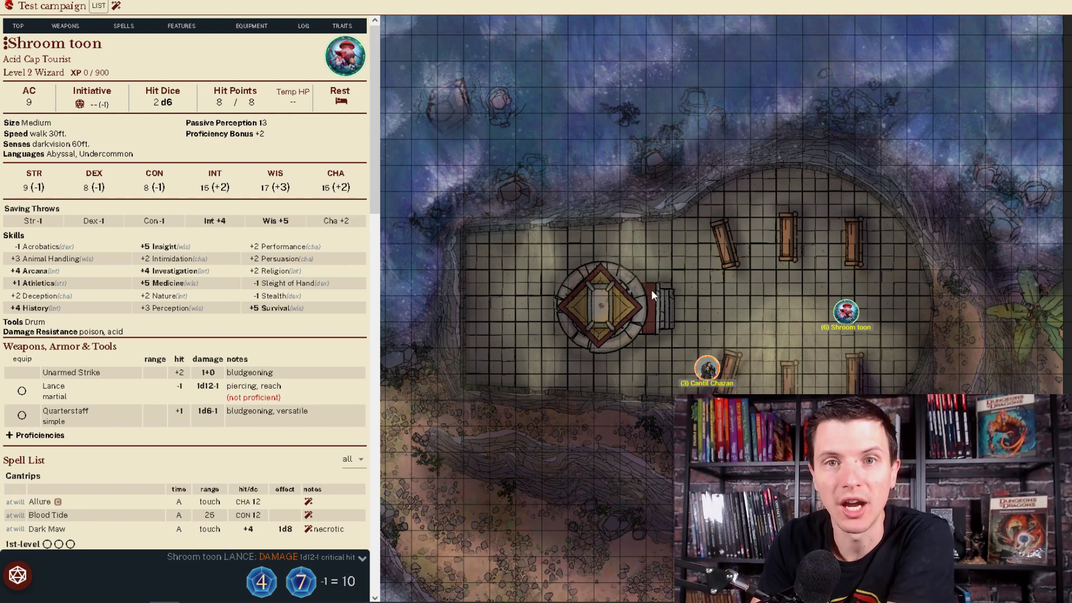
pyautogui.moveTo(845, 312); pyautogui.dragTo(689, 314)
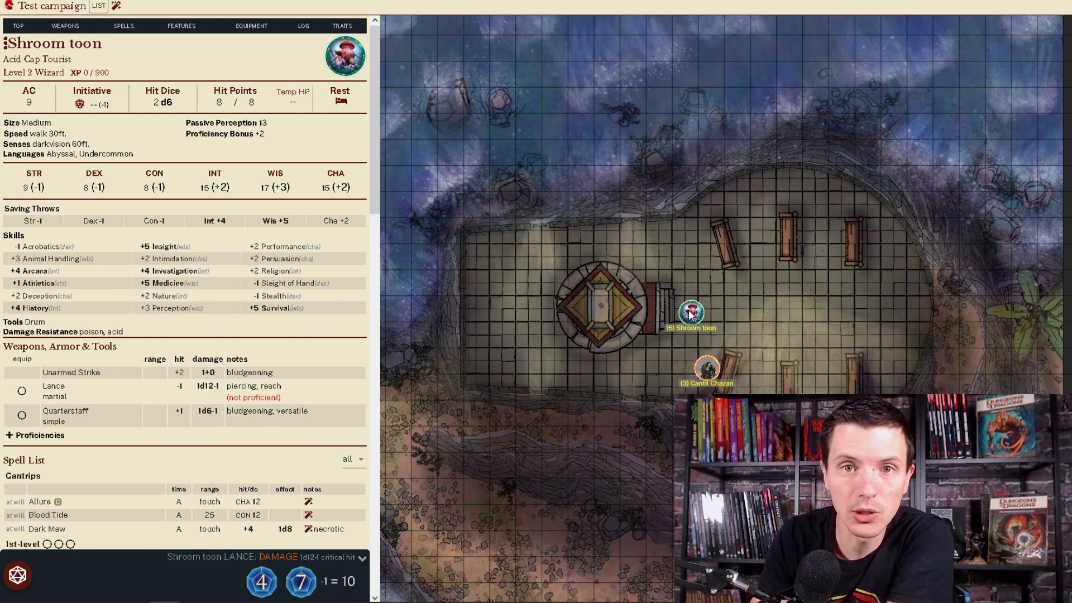
# - Roll a Religion check for Shroom toon and move its token back between the benches
pyautogui.click(280, 274)
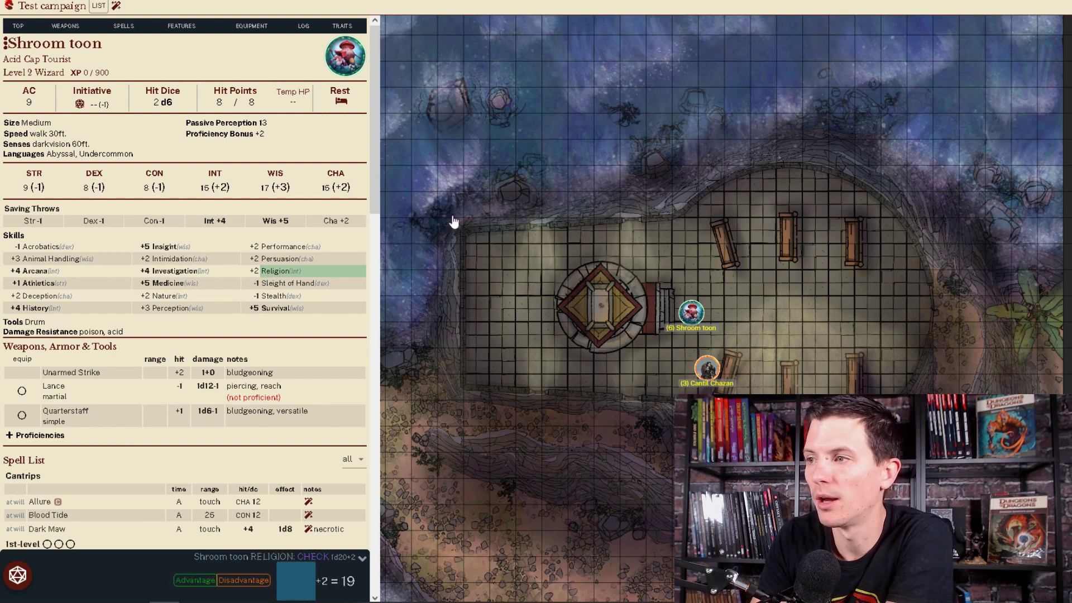
pyautogui.moveTo(691, 304); pyautogui.dragTo(789, 309)
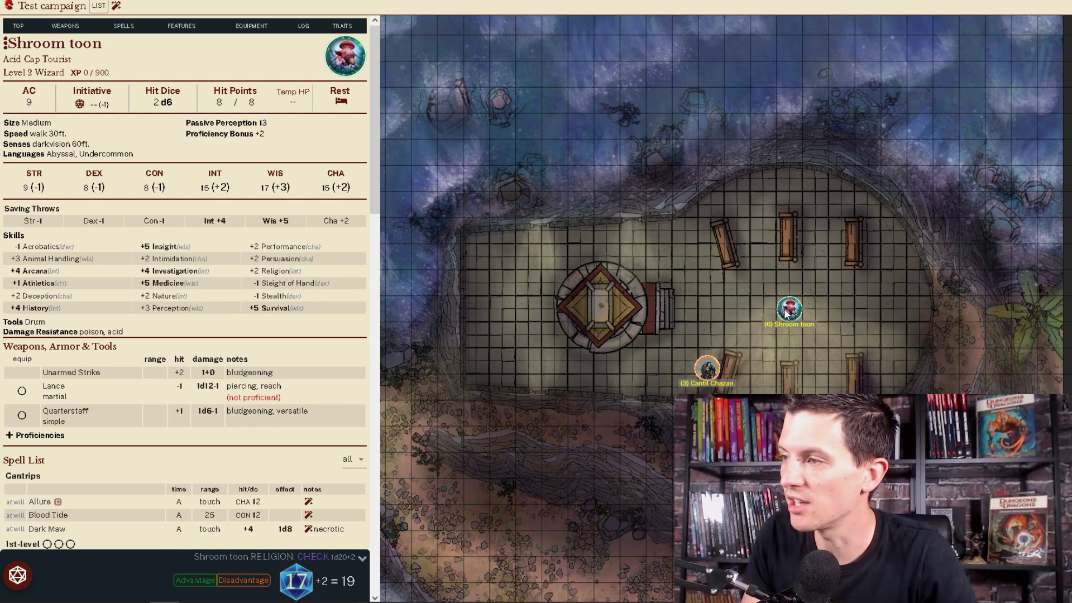
pyautogui.rightClick(753, 309)
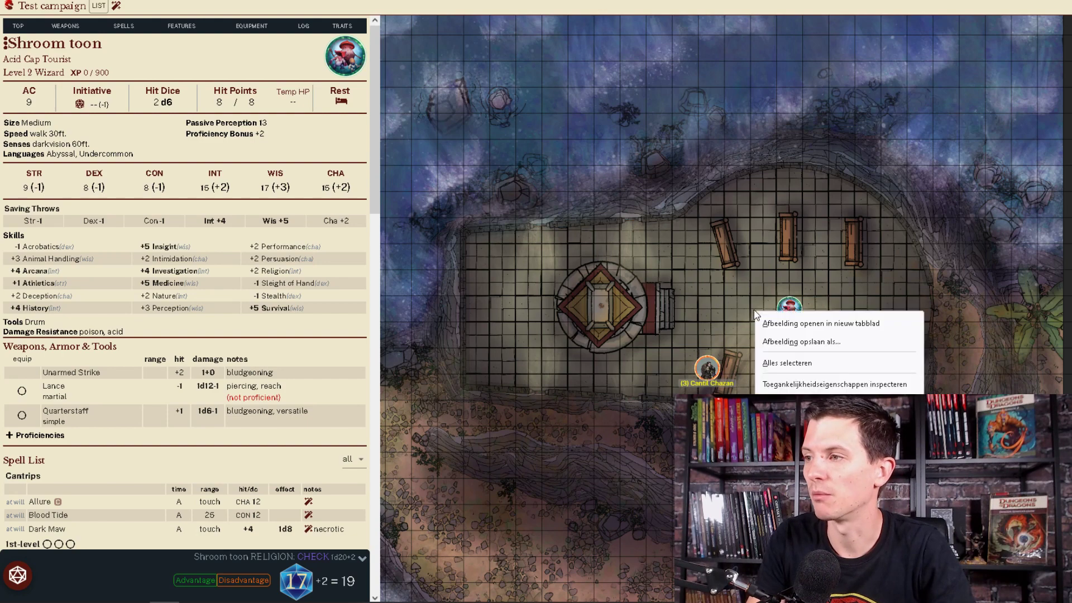
pyautogui.click(732, 309)
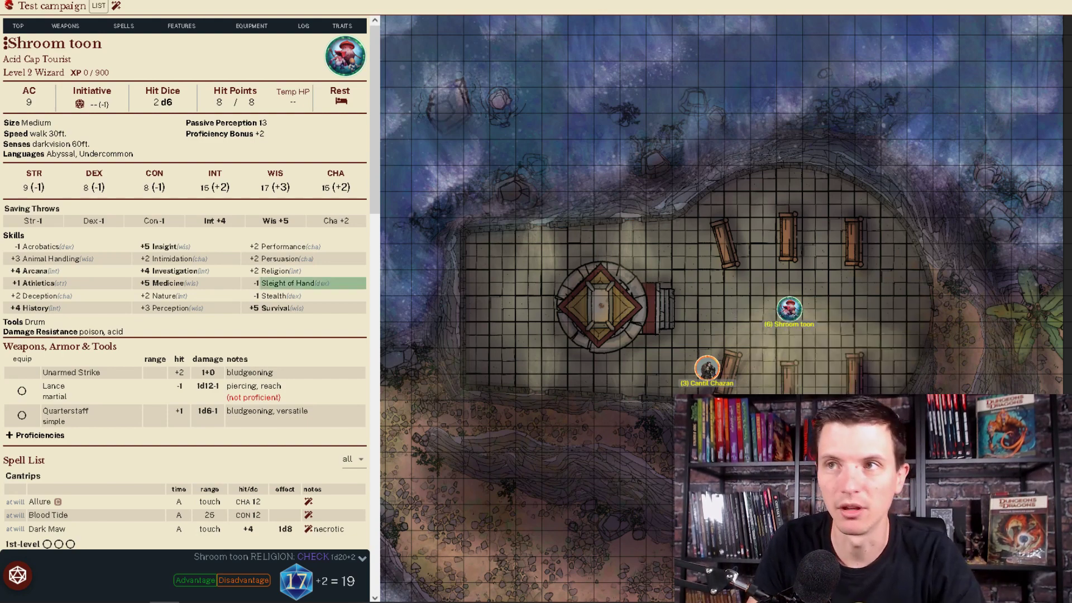
# - Reopen Test campaign as gamemaster, add a fireball token to the map and move it over Shroom toon
pyautogui.click(10, 7)
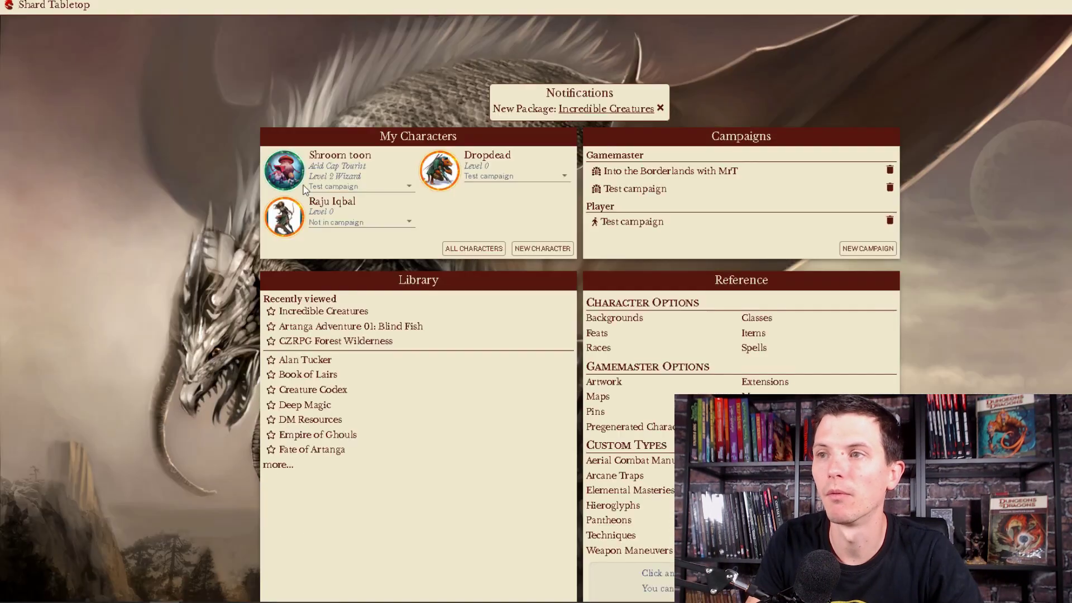
pyautogui.click(637, 187)
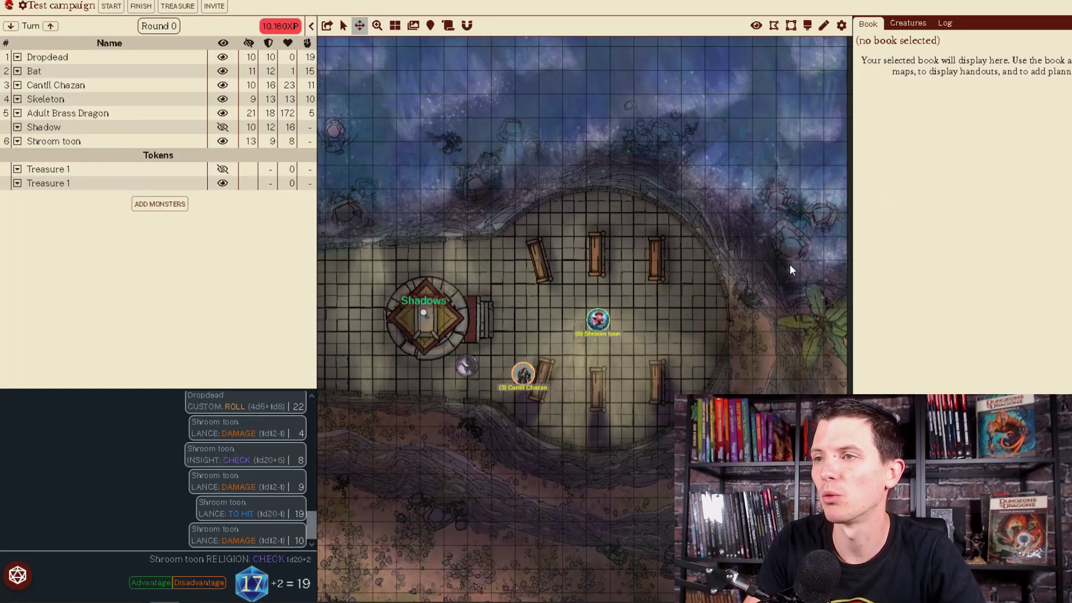
pyautogui.rightClick(569, 317)
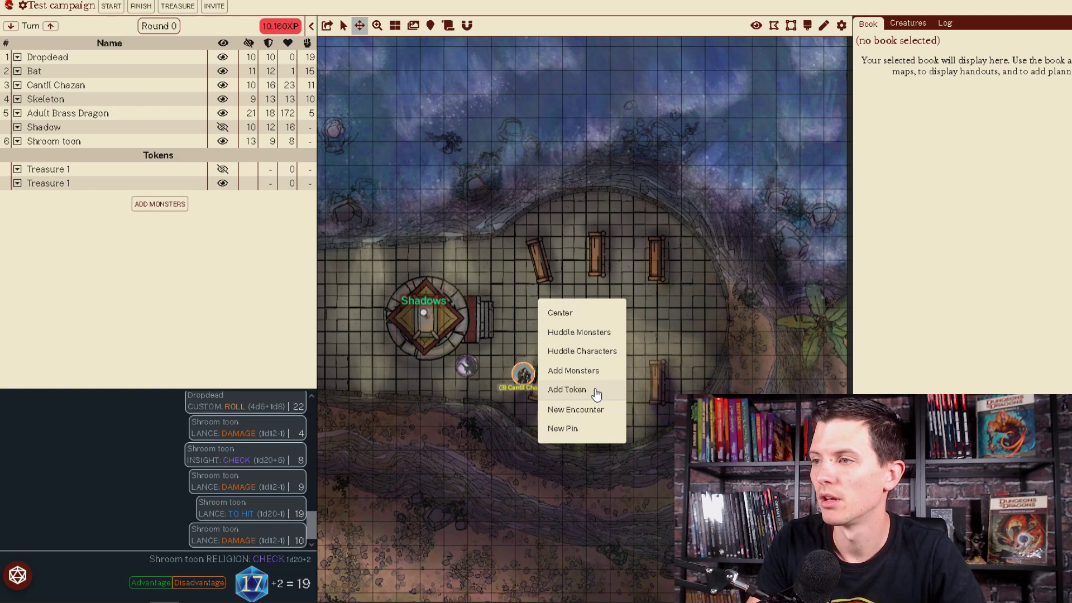
pyautogui.moveTo(596, 393)
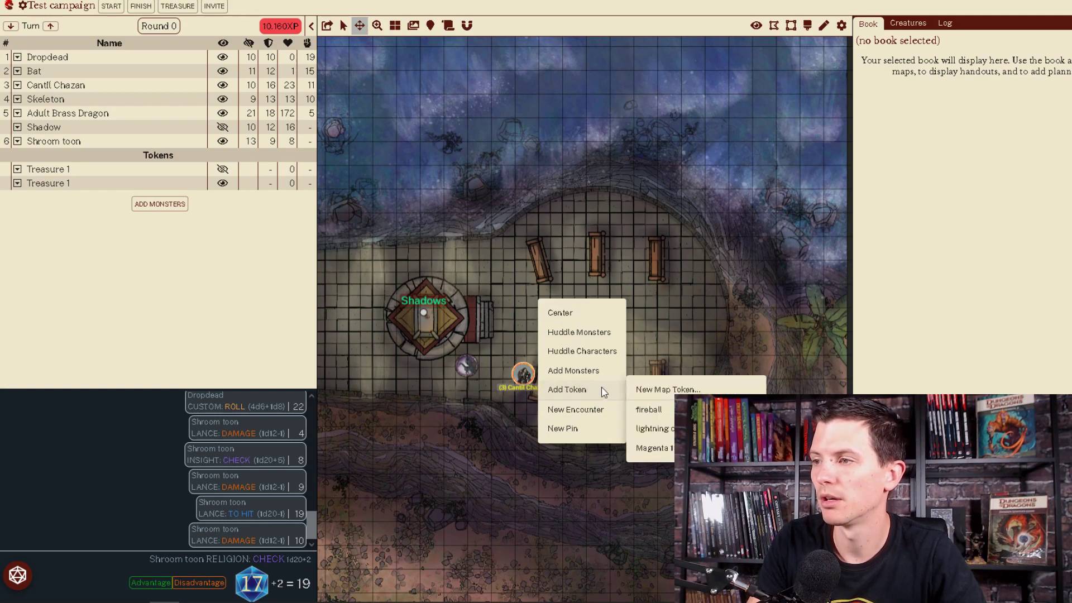
pyautogui.click(670, 389)
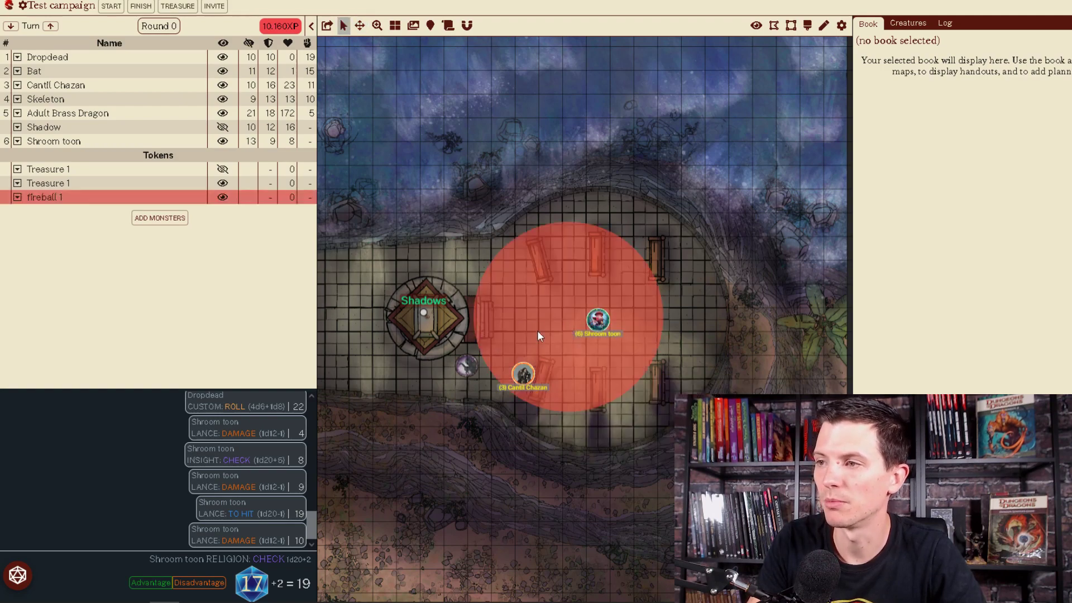
pyautogui.moveTo(537, 330); pyautogui.dragTo(615, 323)
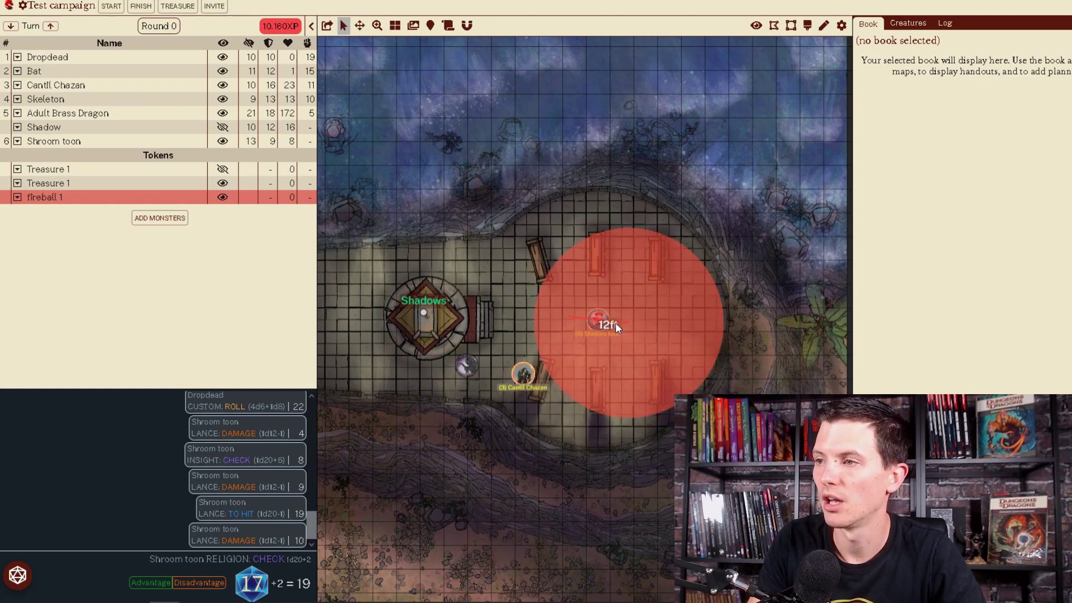
# - Hide the fireball token and confirm its settings as a Sphere of 20 ft radius with Player Controlled enabled
pyautogui.rightClick(634, 304)
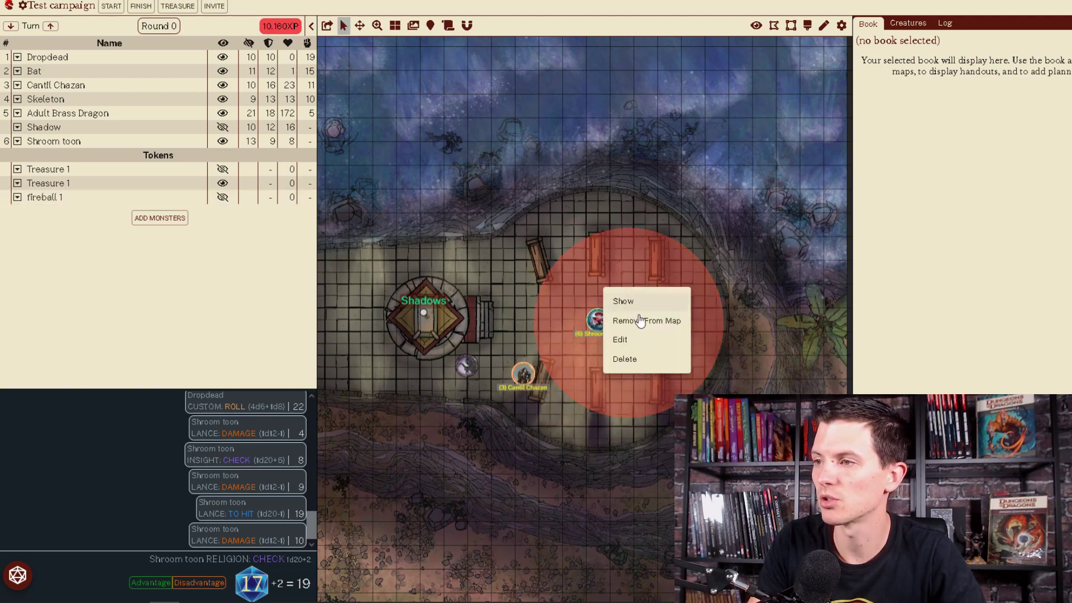
pyautogui.click(643, 340)
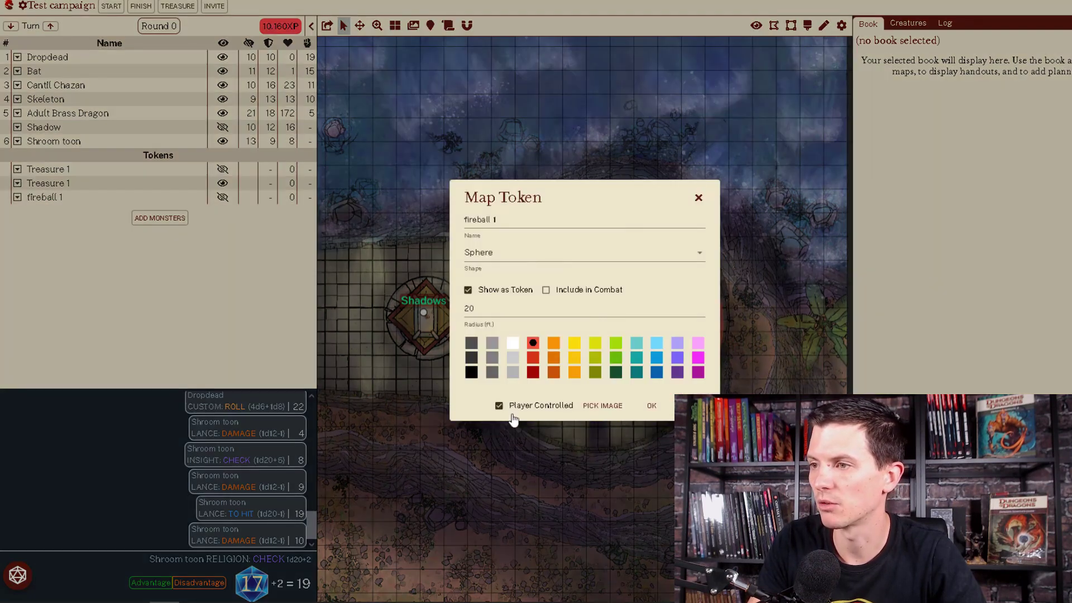
pyautogui.click(652, 408)
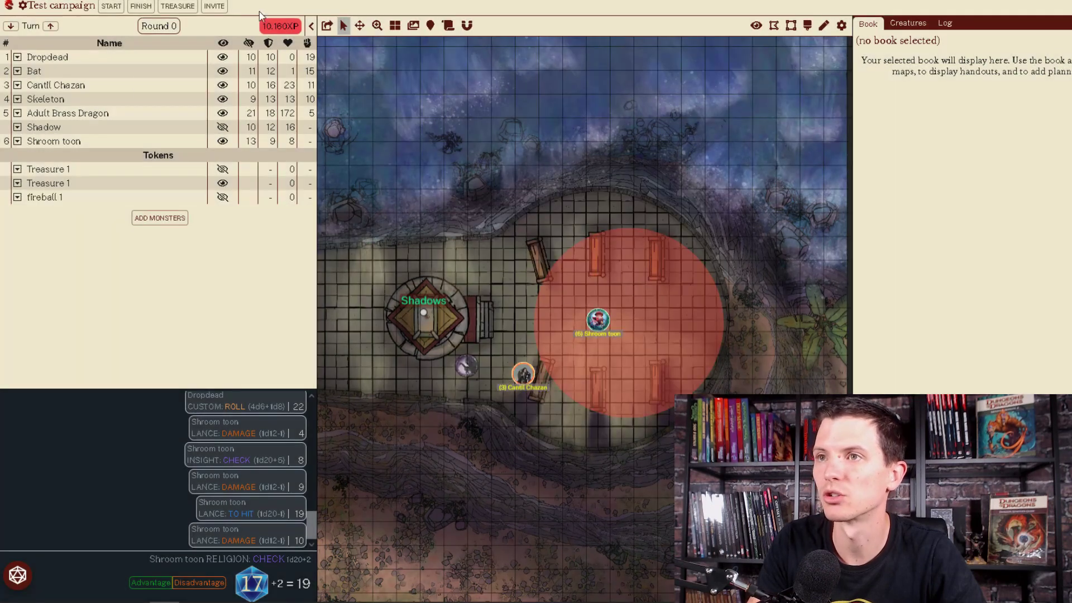
# - Check the map in Shroom toon's player view, and make the hidden fireball token visible from the gamemaster view
pyautogui.click(9, 7)
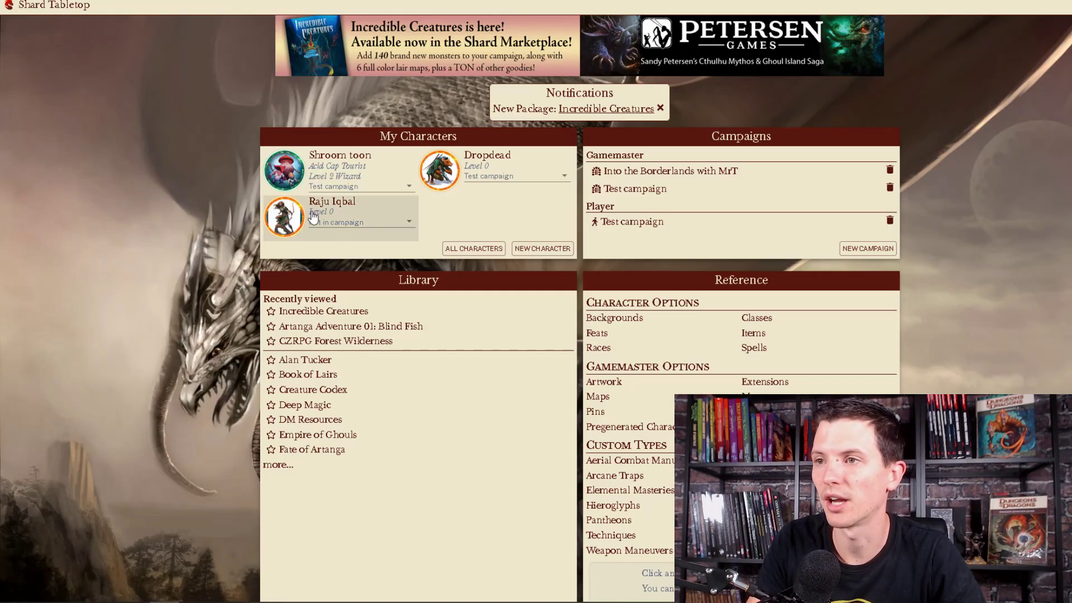
pyautogui.click(338, 178)
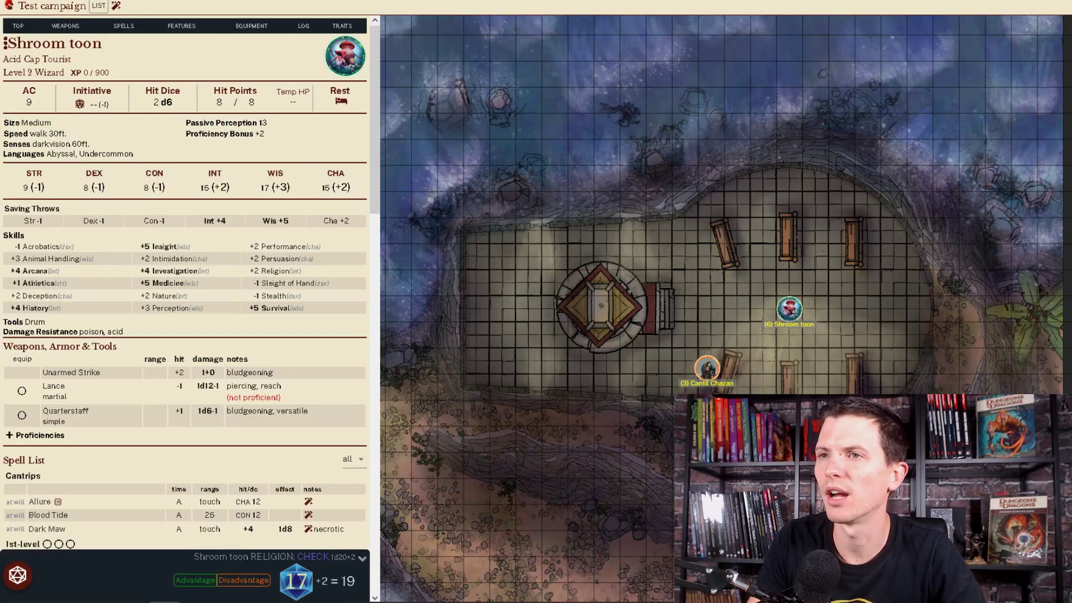
pyautogui.click(9, 6)
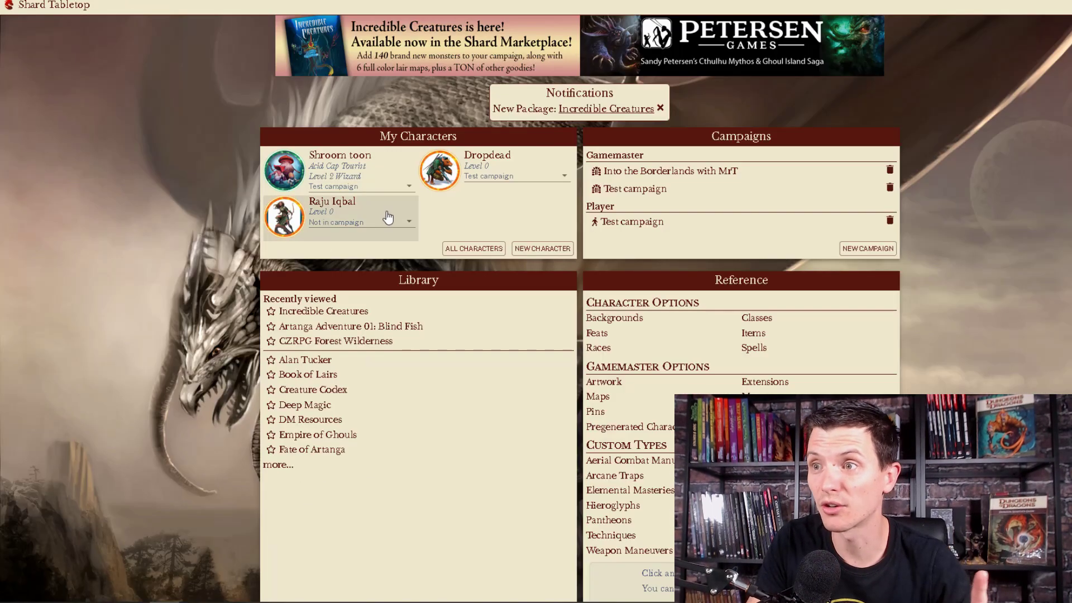
pyautogui.click(595, 189)
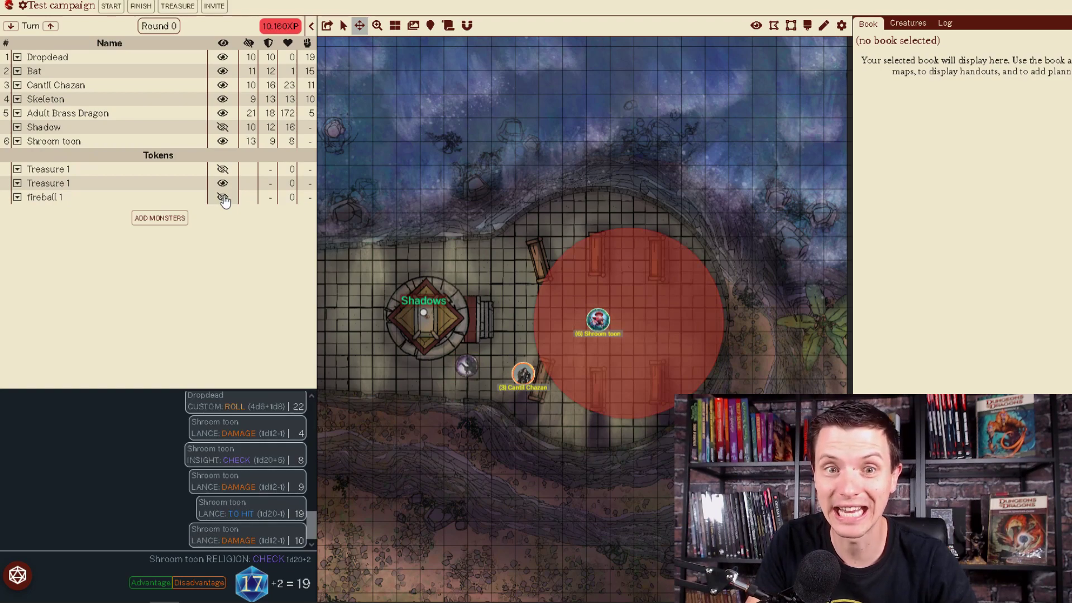
pyautogui.click(224, 199)
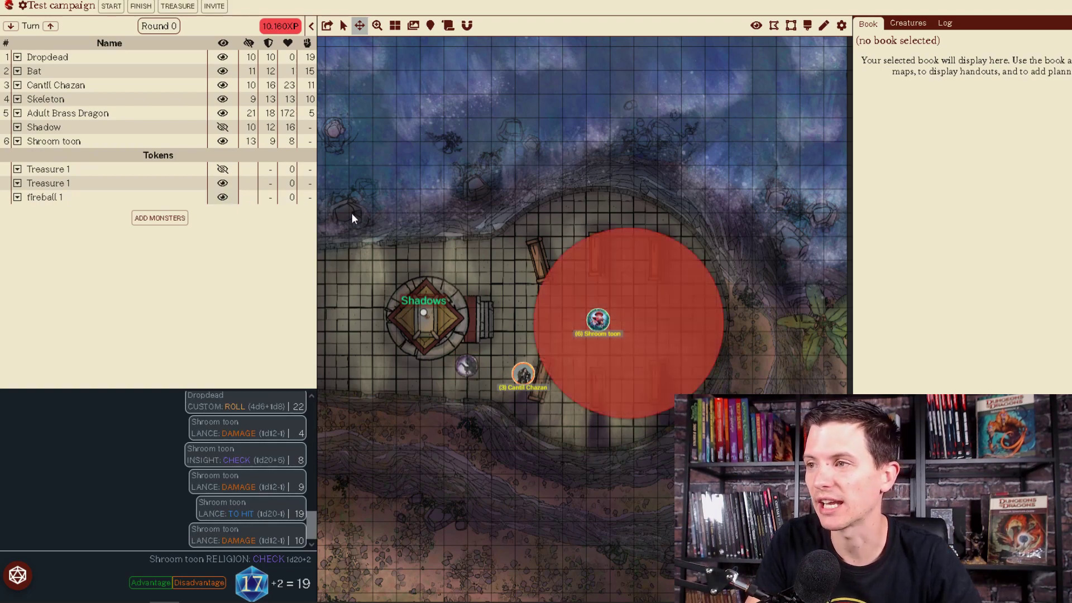
# - Return to Shroom toon's player view of Test campaign and move the fireball token over the altar
pyautogui.click(9, 6)
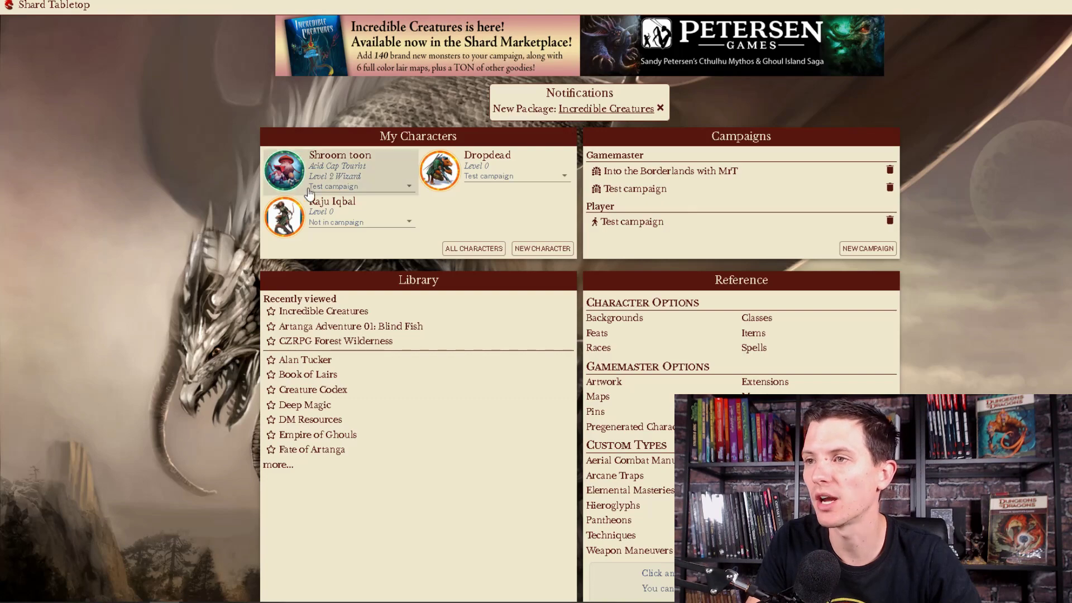
pyautogui.click(294, 174)
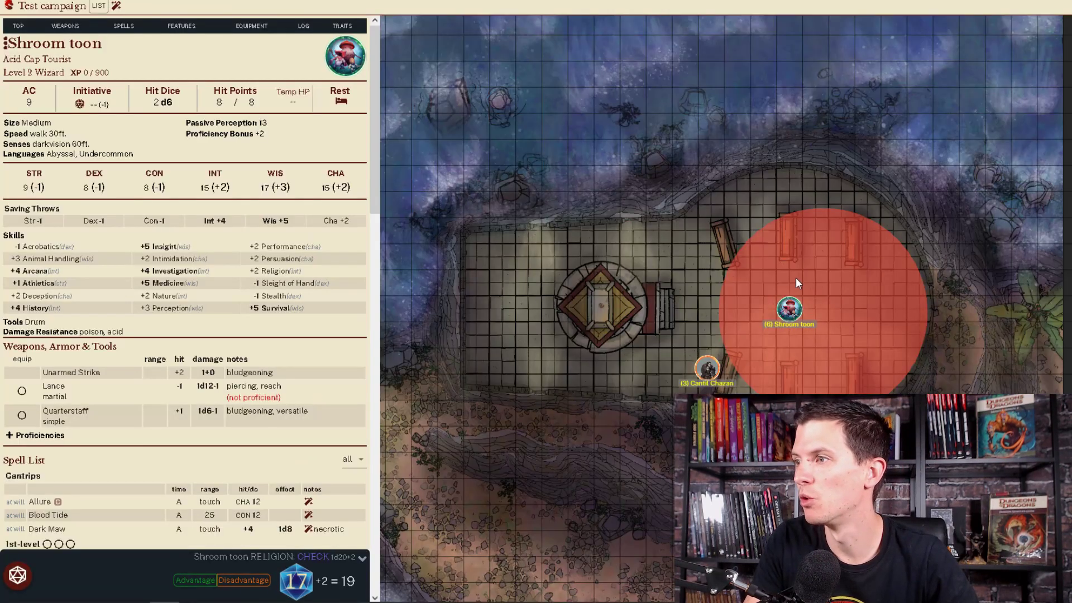
pyautogui.moveTo(795, 276)
pyautogui.mouseDown()
pyautogui.moveTo(830, 260)
pyautogui.moveTo(828, 346)
pyautogui.moveTo(653, 286)
pyautogui.moveTo(789, 269)
pyautogui.moveTo(812, 284)
pyautogui.mouseUp()
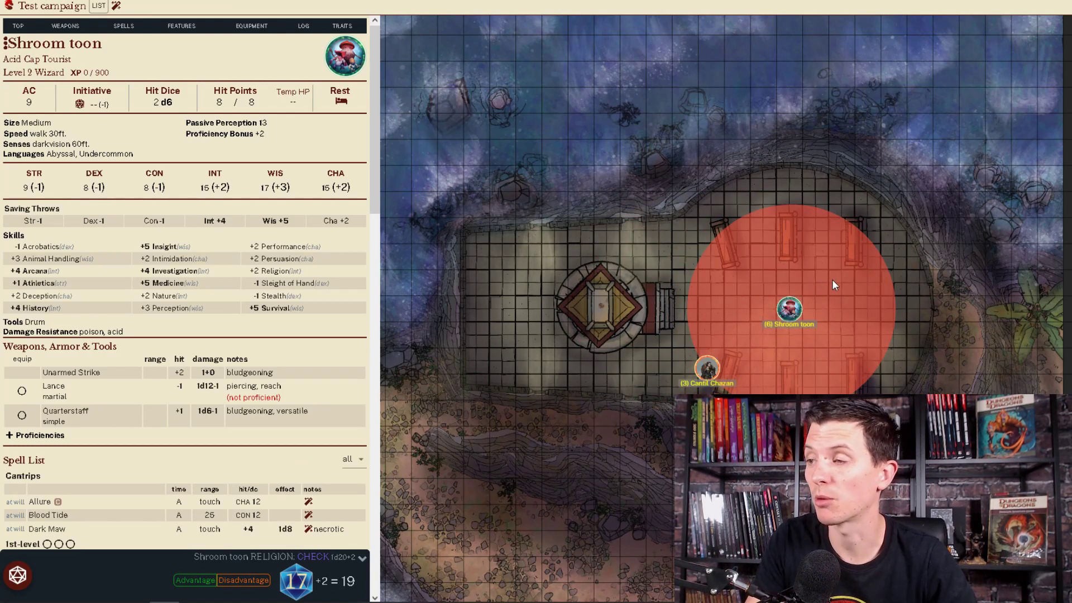
pyautogui.moveTo(832, 279); pyautogui.dragTo(641, 279)
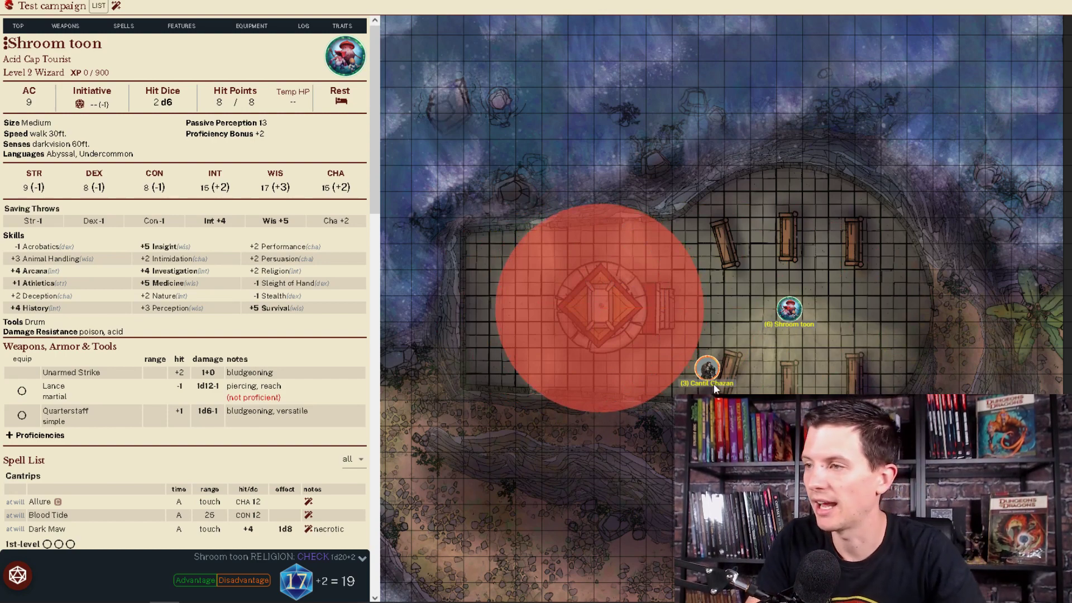
# - Delete the fireball token over the altar from Shroom toon's player view of the map
pyautogui.rightClick(662, 290)
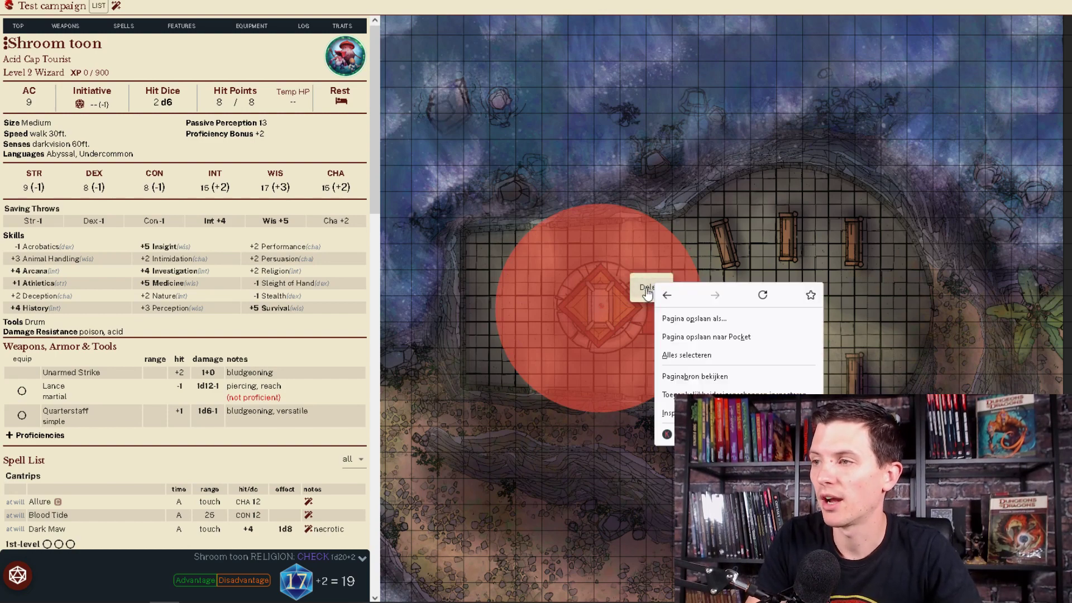
pyautogui.press('Escape')
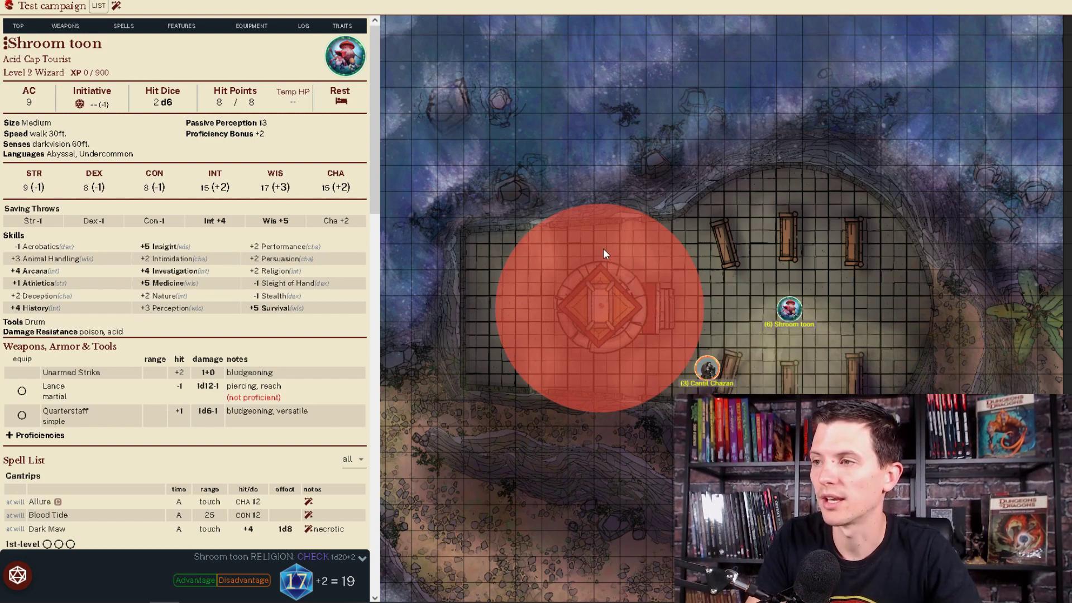
pyautogui.rightClick(597, 239)
pyautogui.rightClick(597, 243)
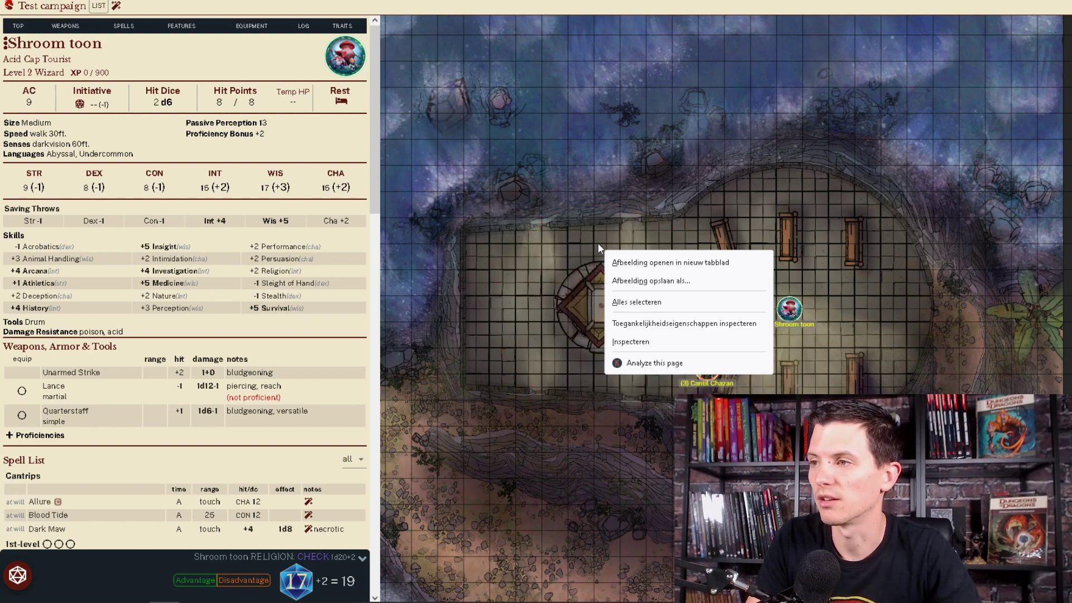
pyautogui.click(527, 296)
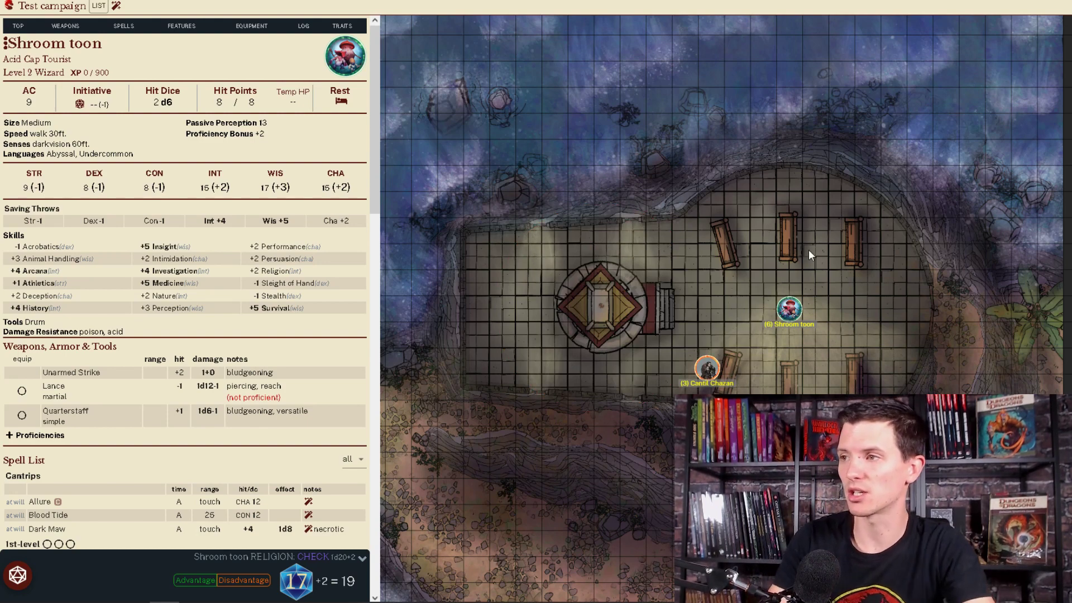
# - Reopen Test campaign as gamemaster and start a new map token near Shroom toon shaped as a Line 5ft wide, 30 ft long
pyautogui.moveTo(834, 243); pyautogui.dragTo(849, 240)
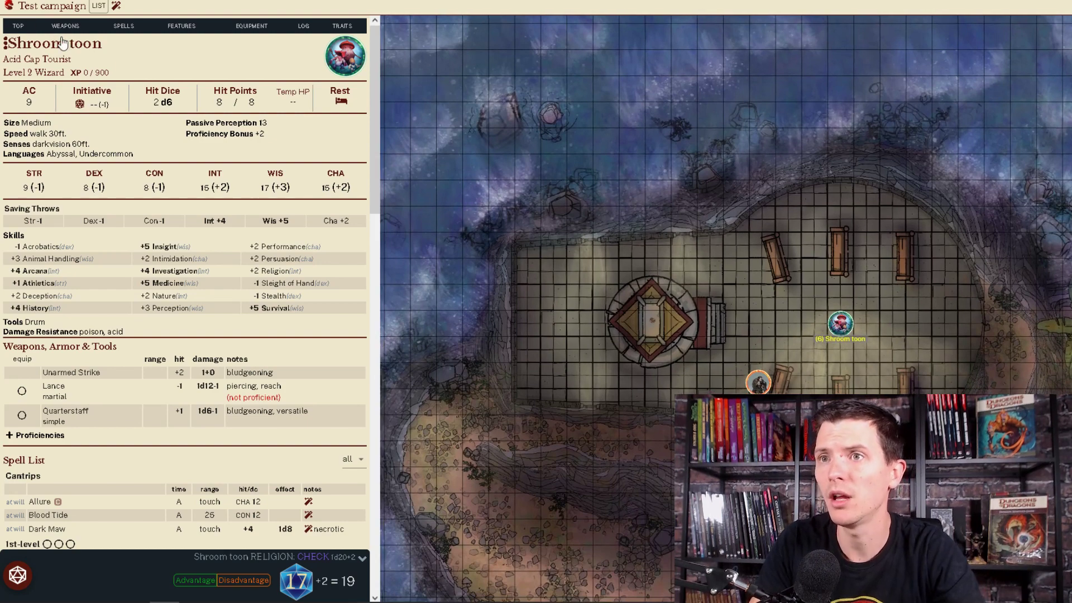
pyautogui.click(15, 11)
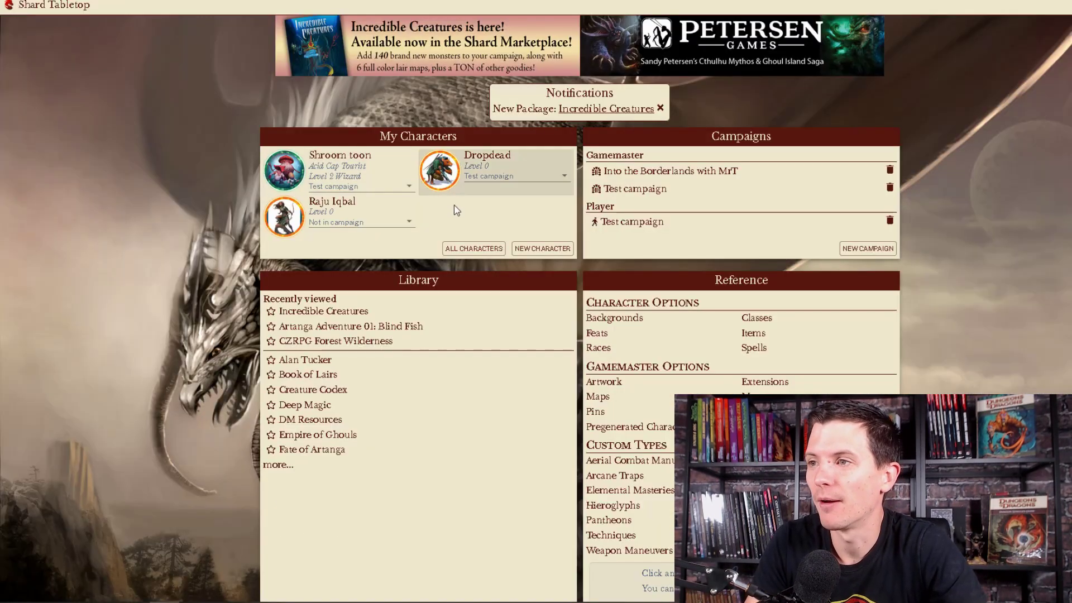
pyautogui.click(619, 190)
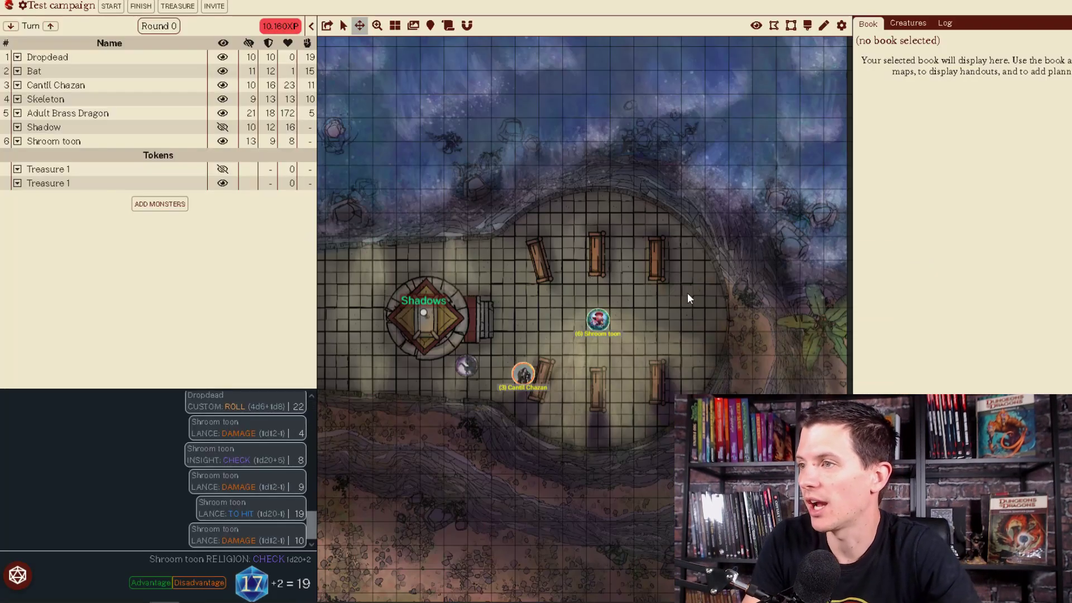
pyautogui.rightClick(657, 312)
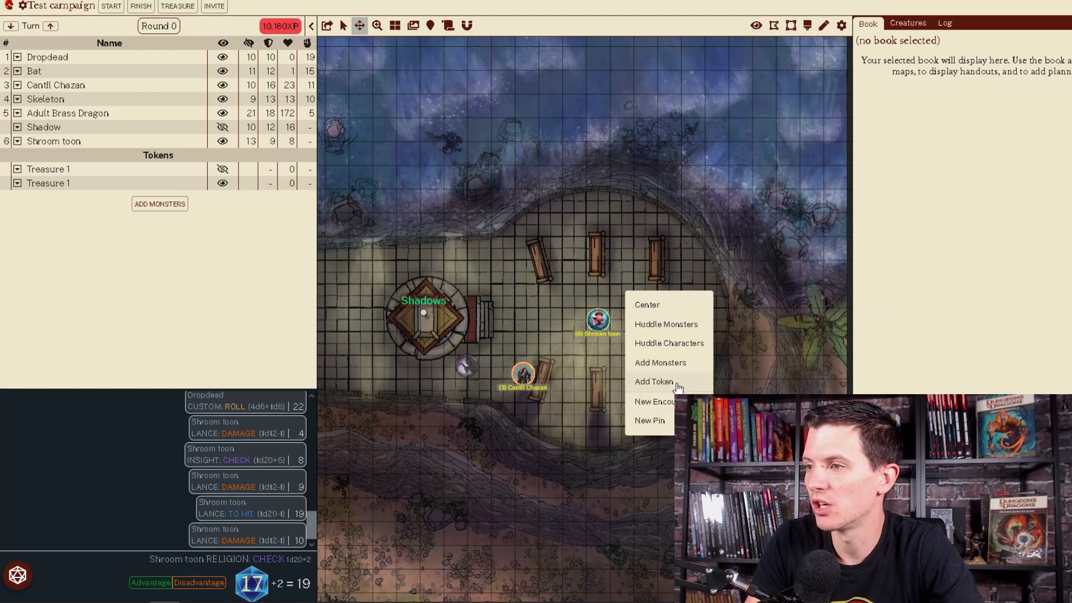
pyautogui.moveTo(675, 383)
pyautogui.click(753, 382)
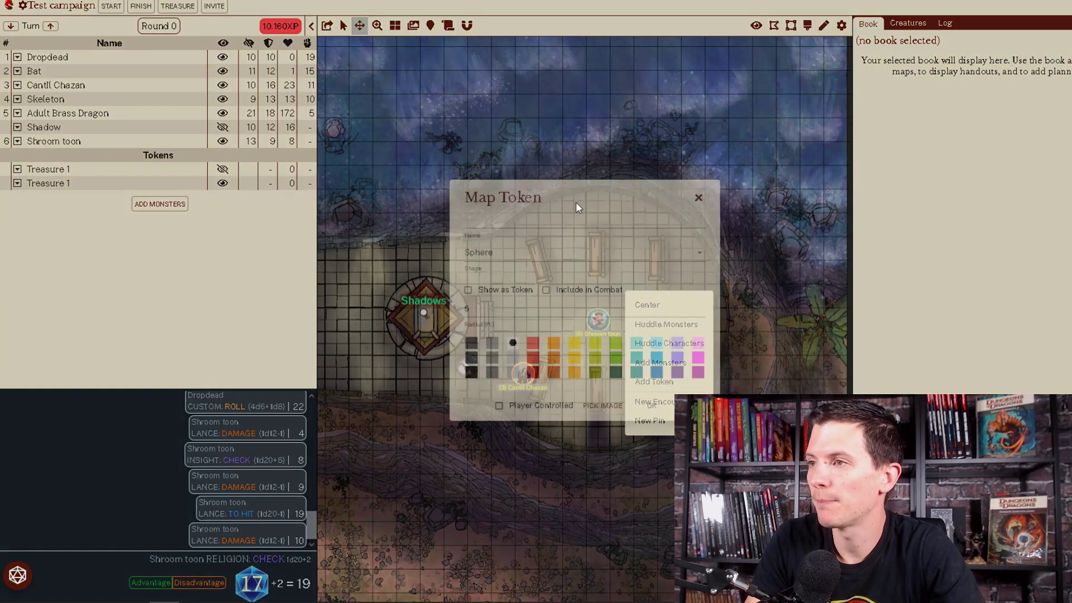
pyautogui.click(513, 255)
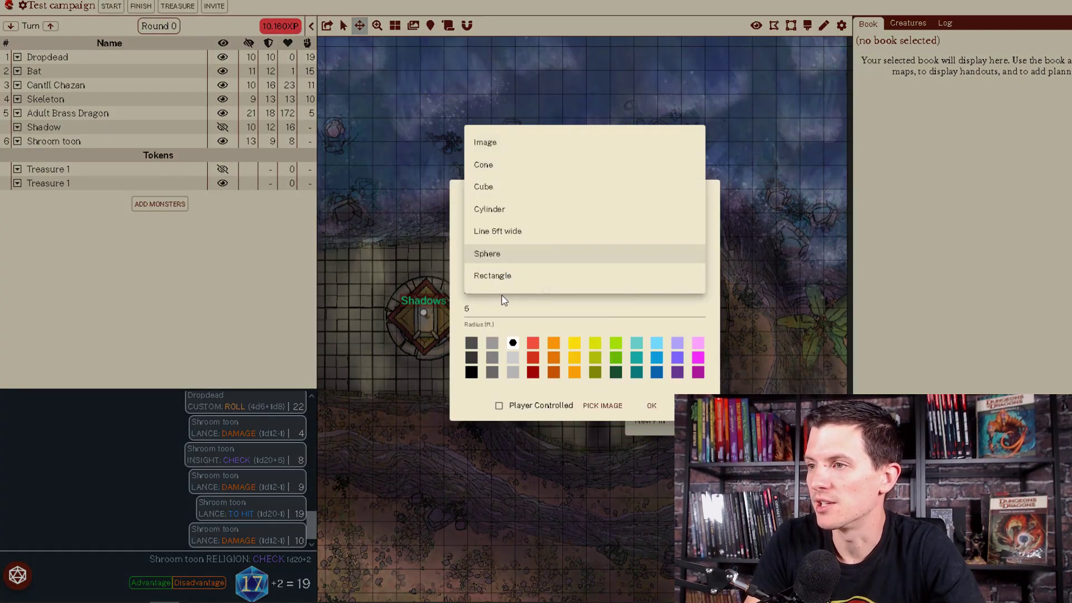
pyautogui.click(509, 231)
pyautogui.doubleClick(466, 308)
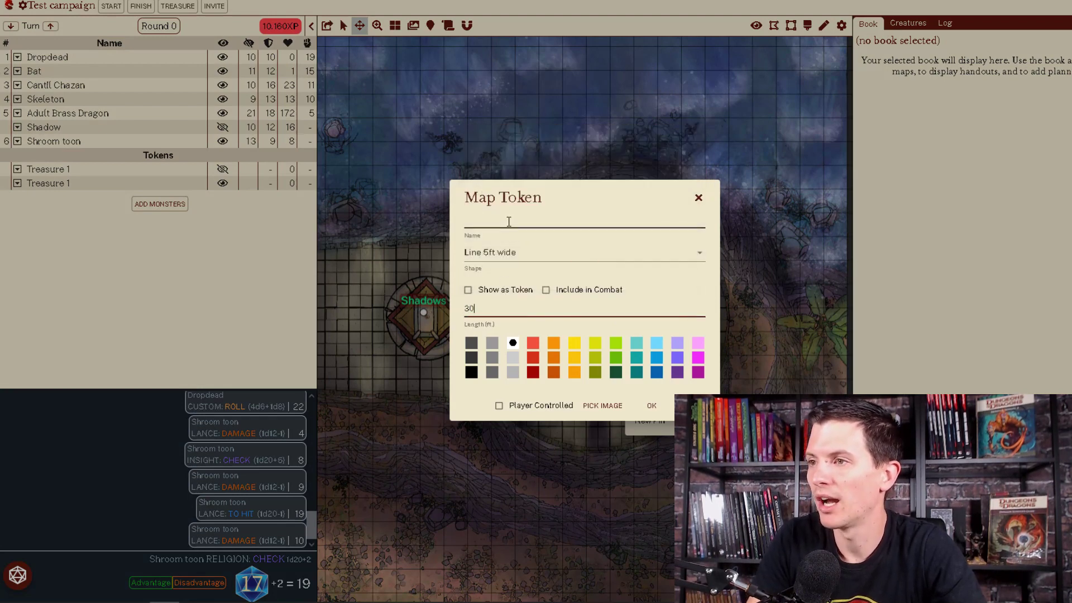
# - Make the line token light teal and Player Controlled, name it "Lightning damage to destroy dragons", and add it to the map
pyautogui.click(636, 344)
pyautogui.click(523, 410)
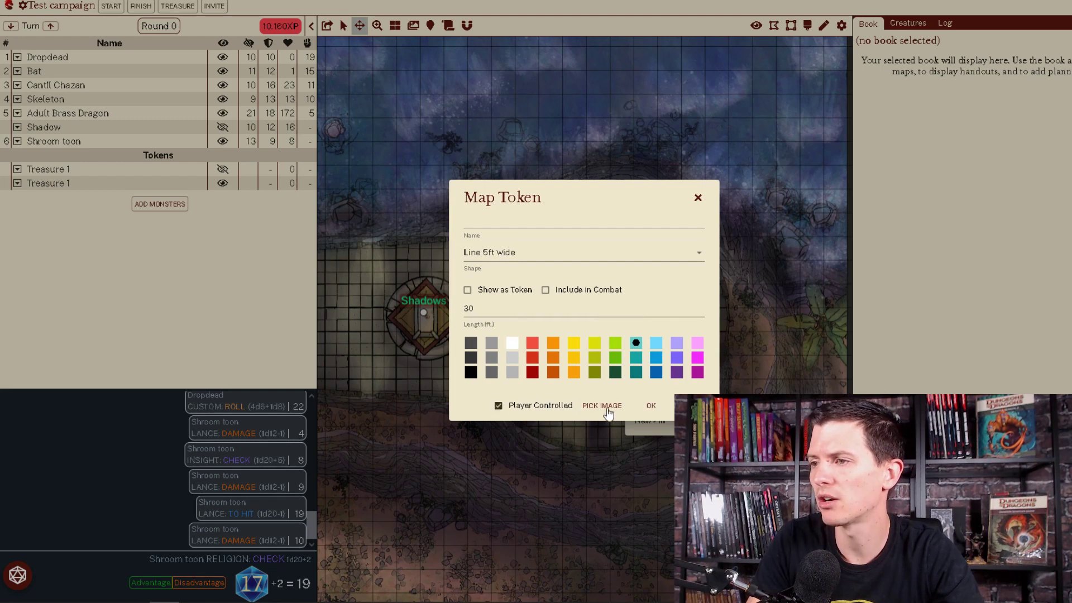
pyautogui.click(568, 219)
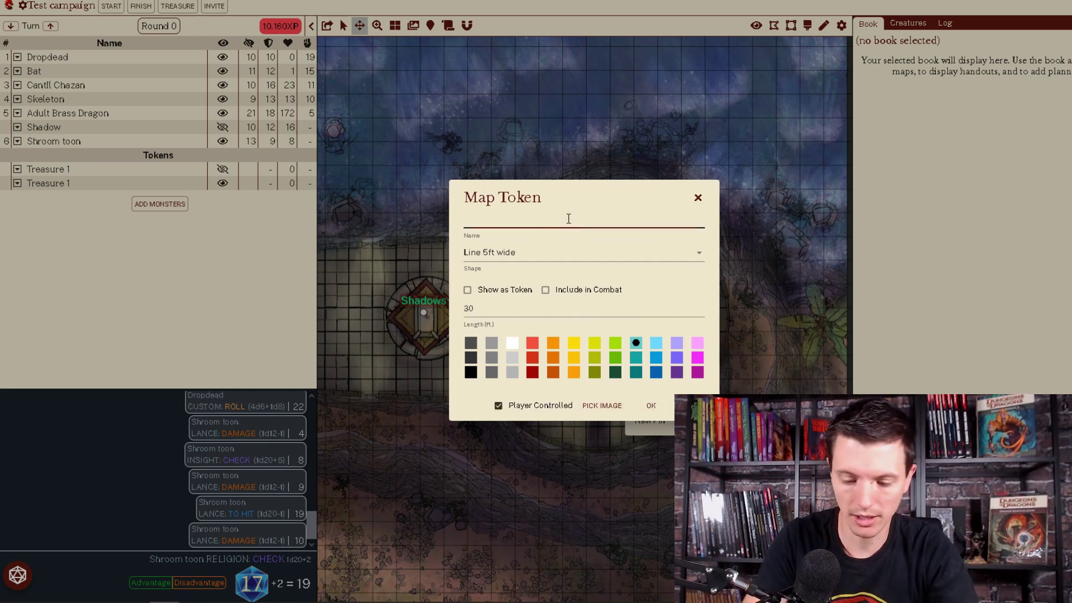
pyautogui.write('Lightning dama')
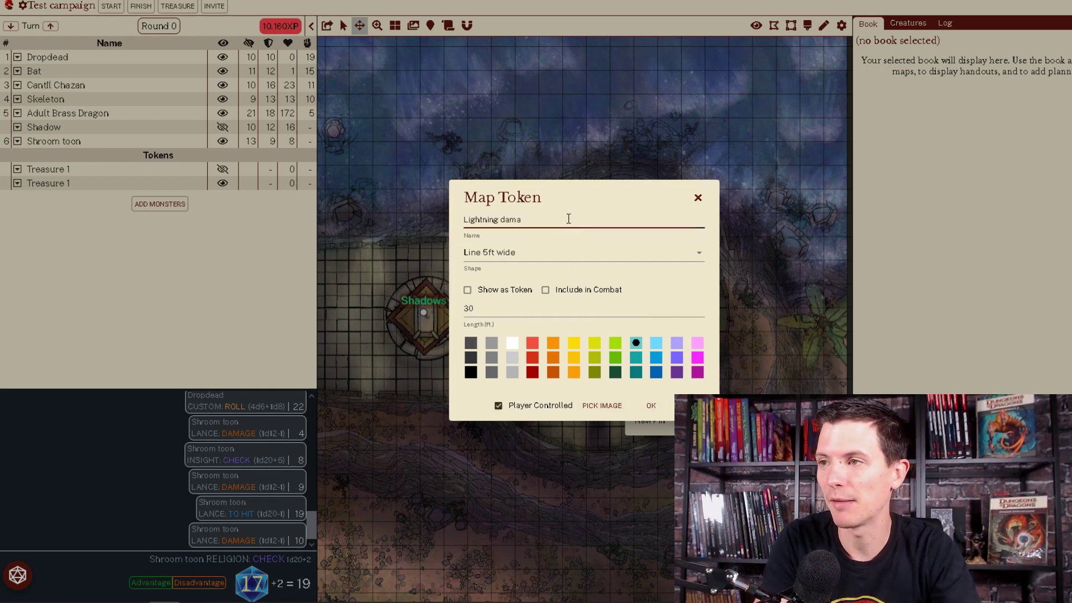
pyautogui.write('ge to destroy')
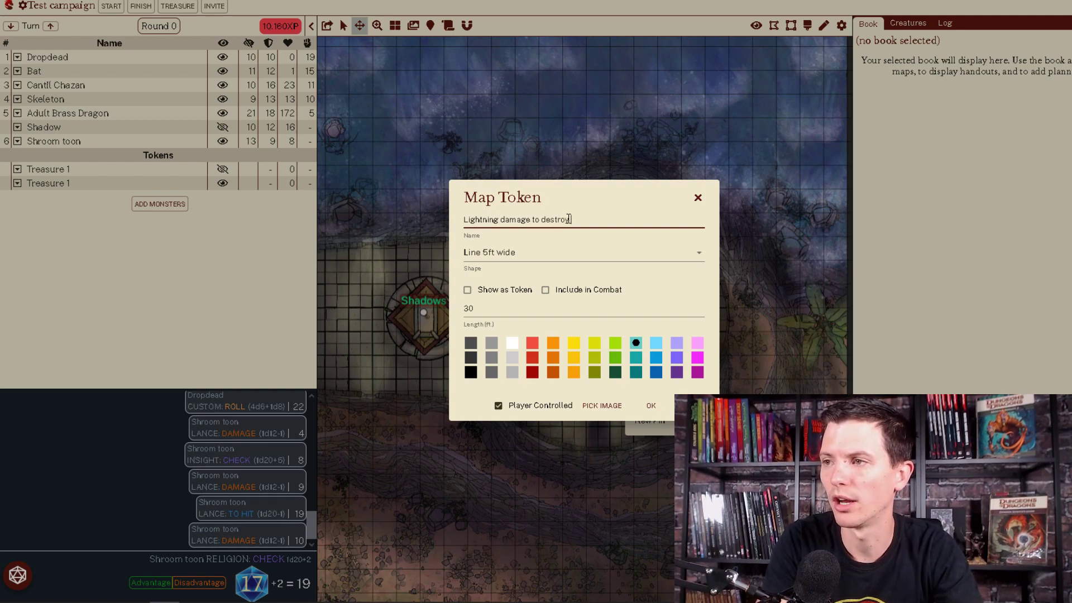
pyautogui.write(' dragons')
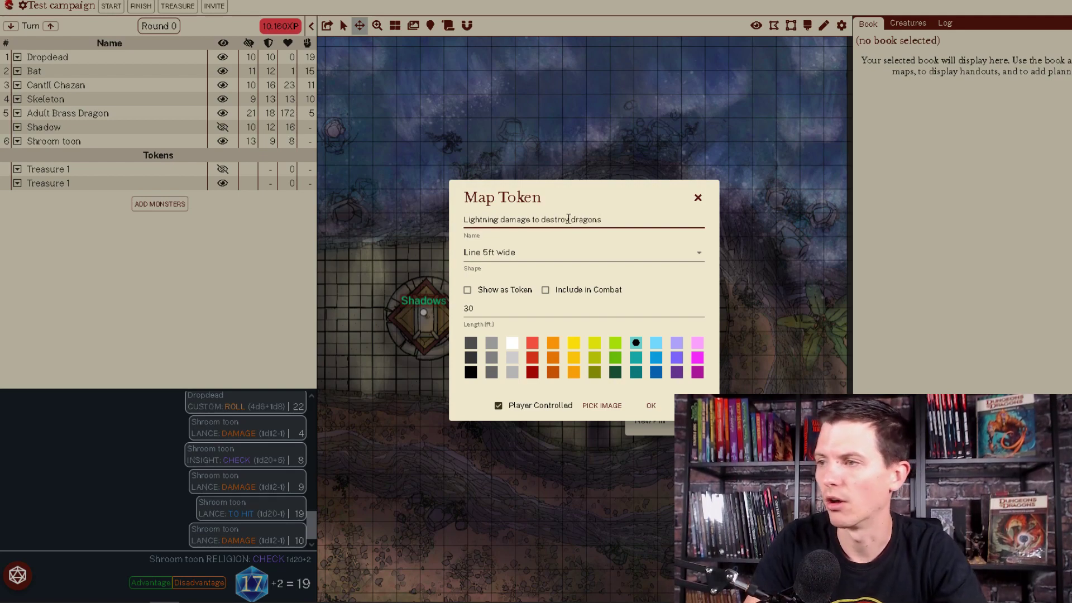
pyautogui.click(651, 404)
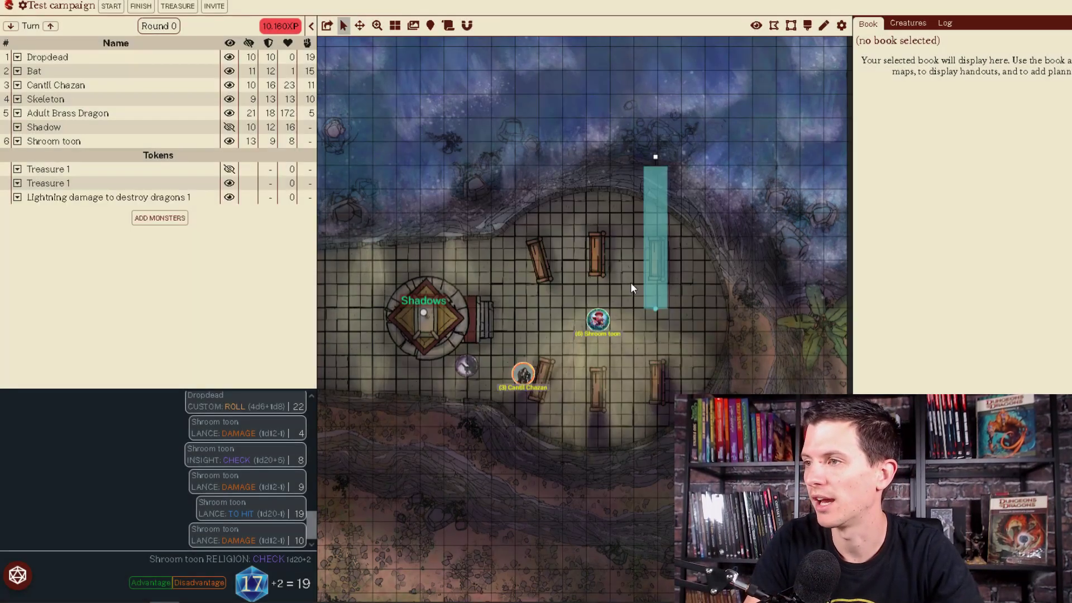
# - Move the lightning line token beside Shroom toon and review its Map Token settings
pyautogui.moveTo(644, 275); pyautogui.dragTo(570, 310)
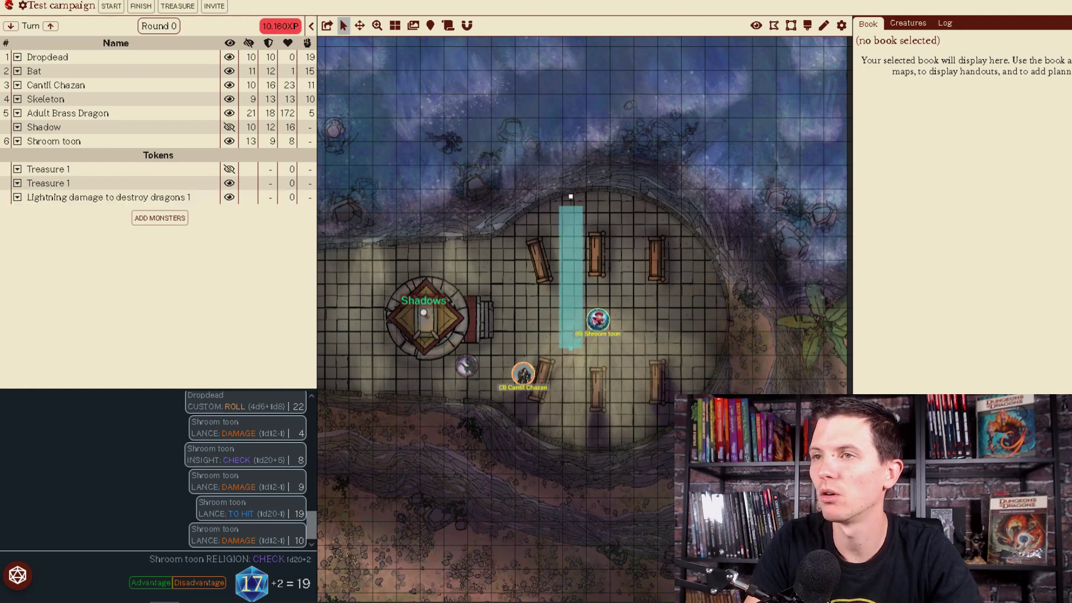
pyautogui.rightClick(573, 250)
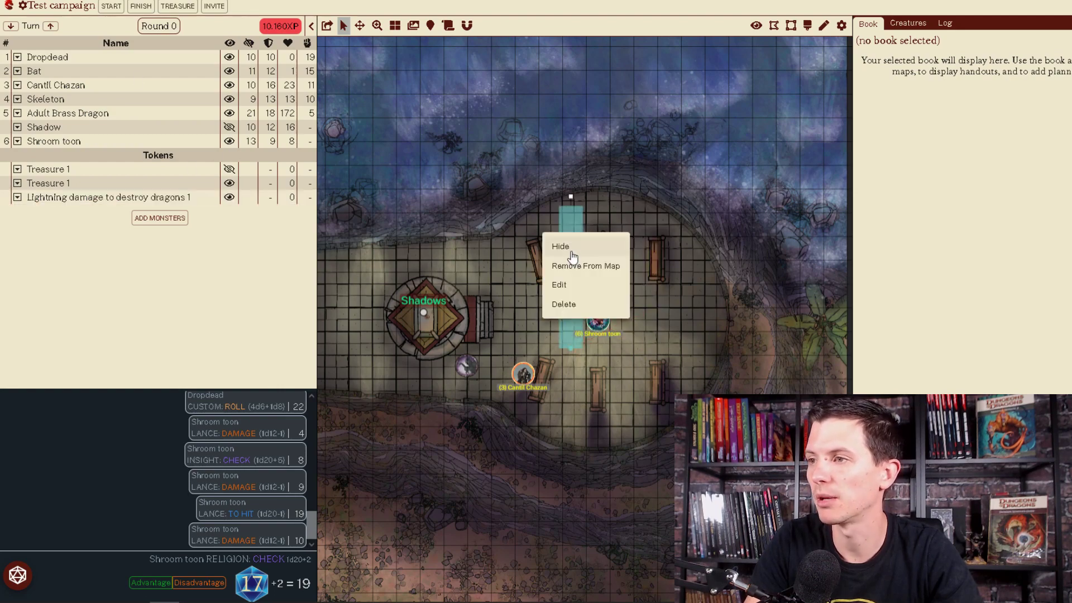
pyautogui.click(575, 285)
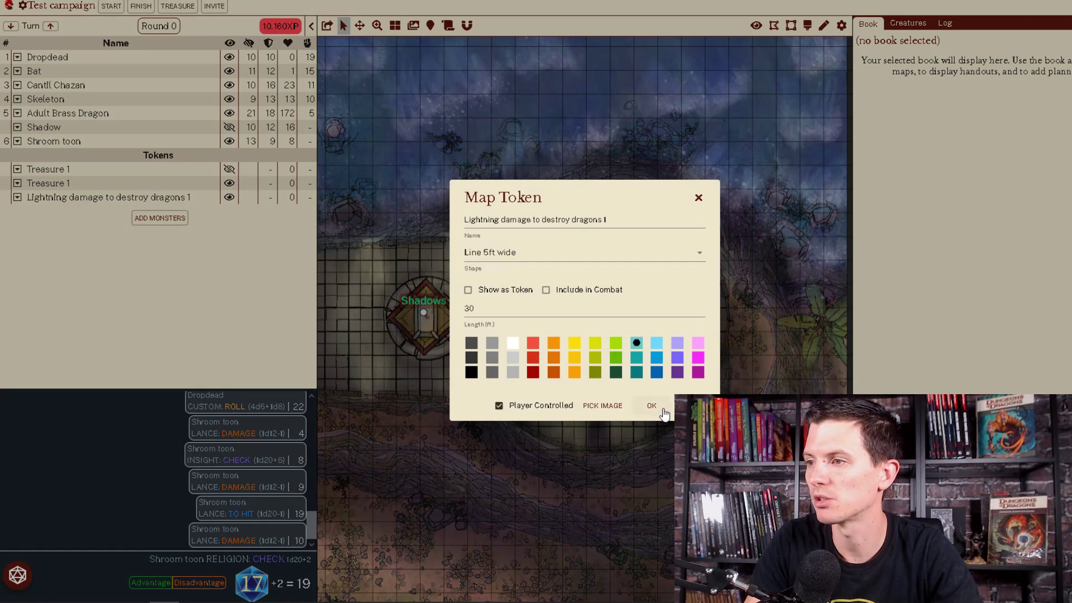
pyautogui.click(653, 406)
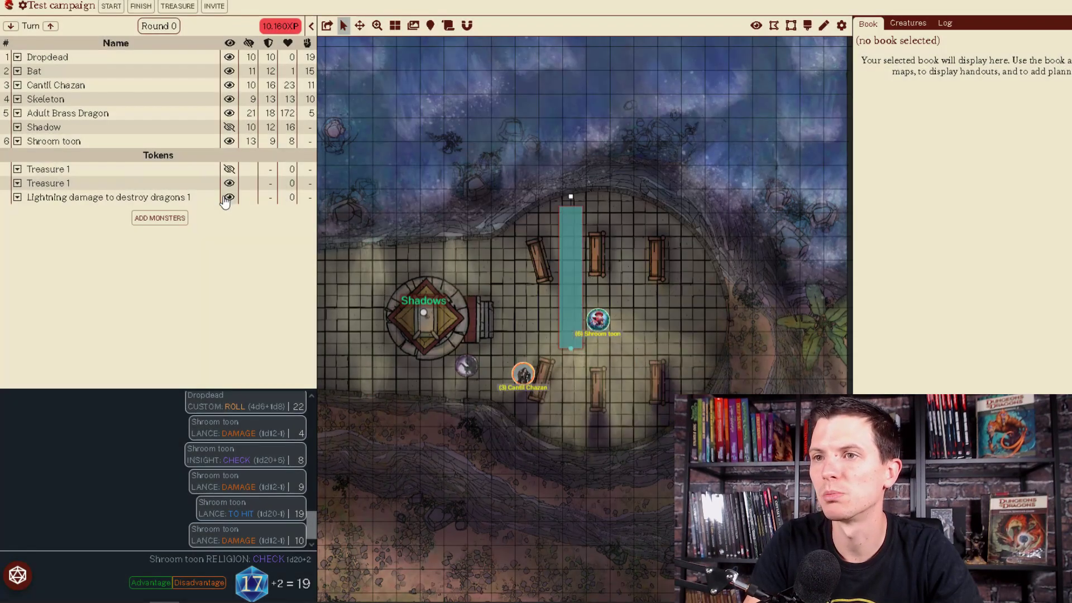
# - Open Shroom toon's player view, move the lightning line so it starts at Shroom toon, and rotate it toward the room's east wall
pyautogui.click(8, 6)
pyautogui.click(293, 177)
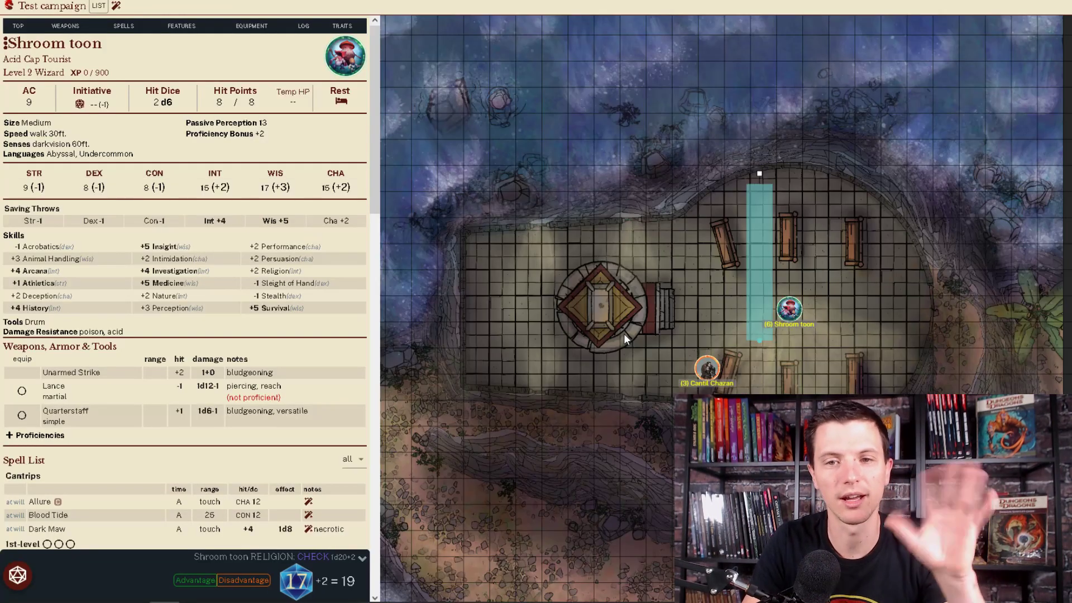
pyautogui.moveTo(759, 271); pyautogui.dragTo(801, 243)
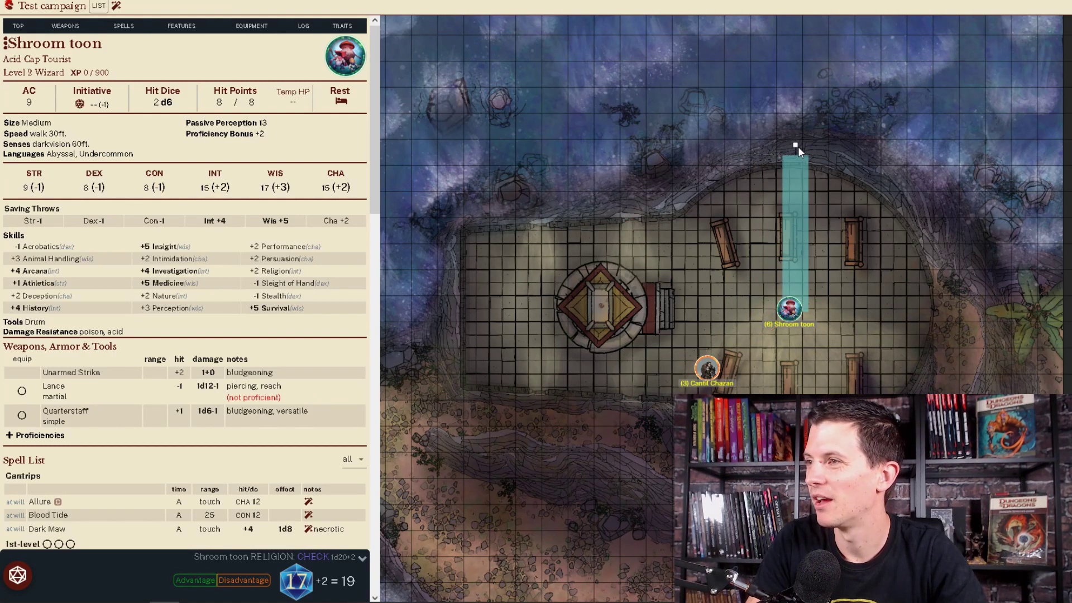
pyautogui.moveTo(798, 146); pyautogui.dragTo(962, 251)
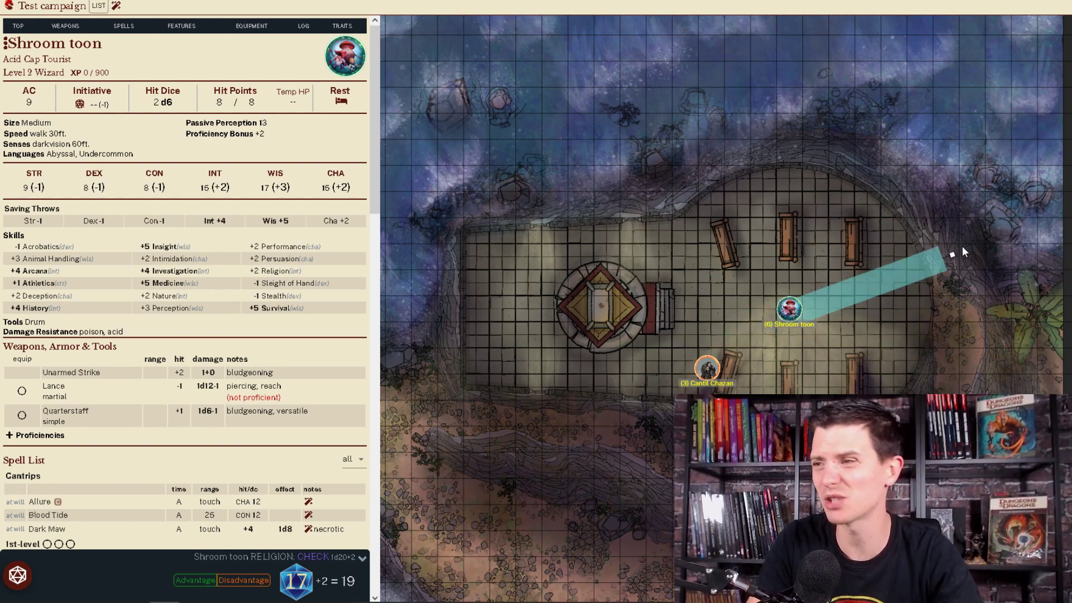
# - Delete the lightning line token from the map in Shroom toon's player view
pyautogui.rightClick(915, 263)
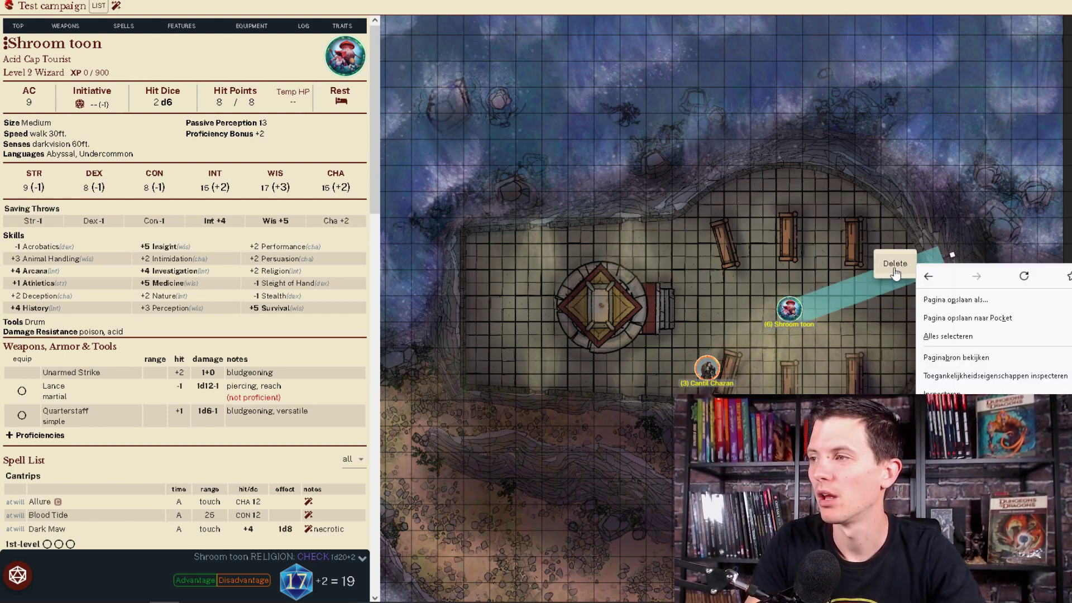
pyautogui.click(894, 272)
pyautogui.click(890, 267)
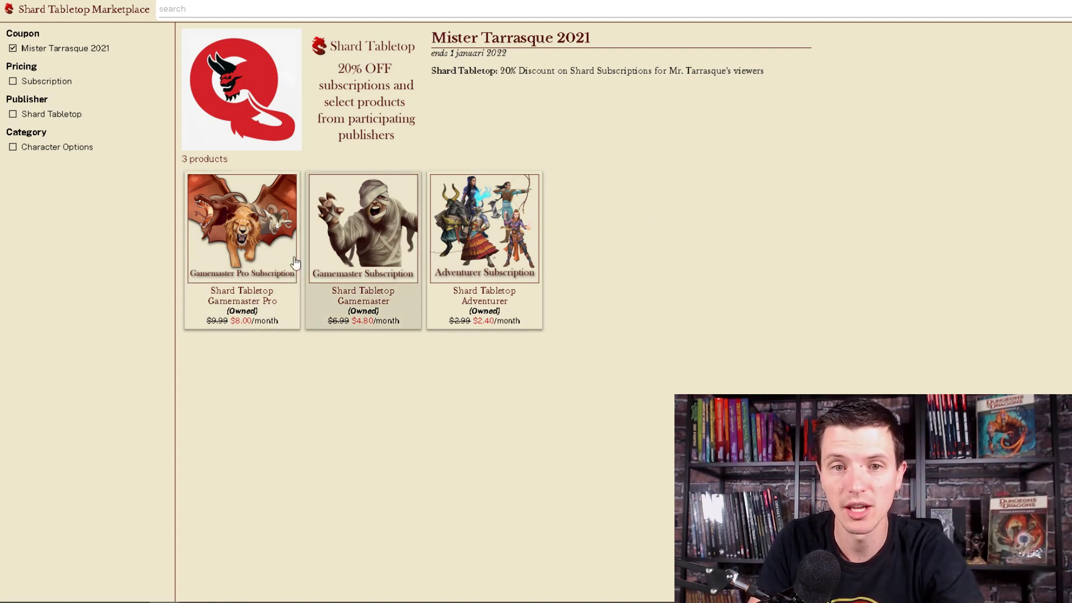
# - Return to the home page, open the marketplace, and view the Incredible Creatures product page
pyautogui.click(9, 12)
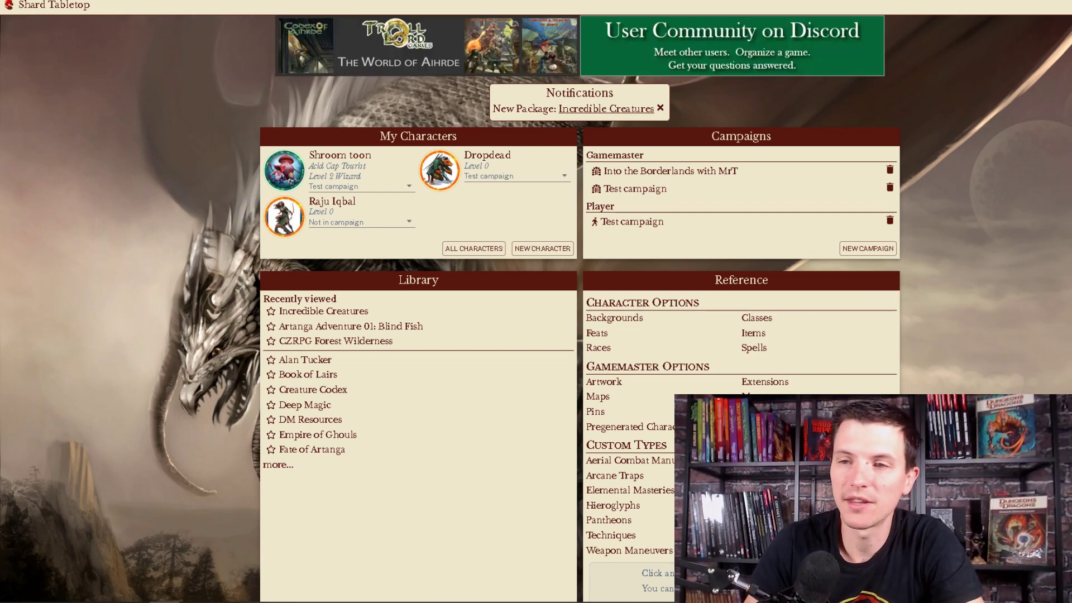
pyautogui.click(805, 50)
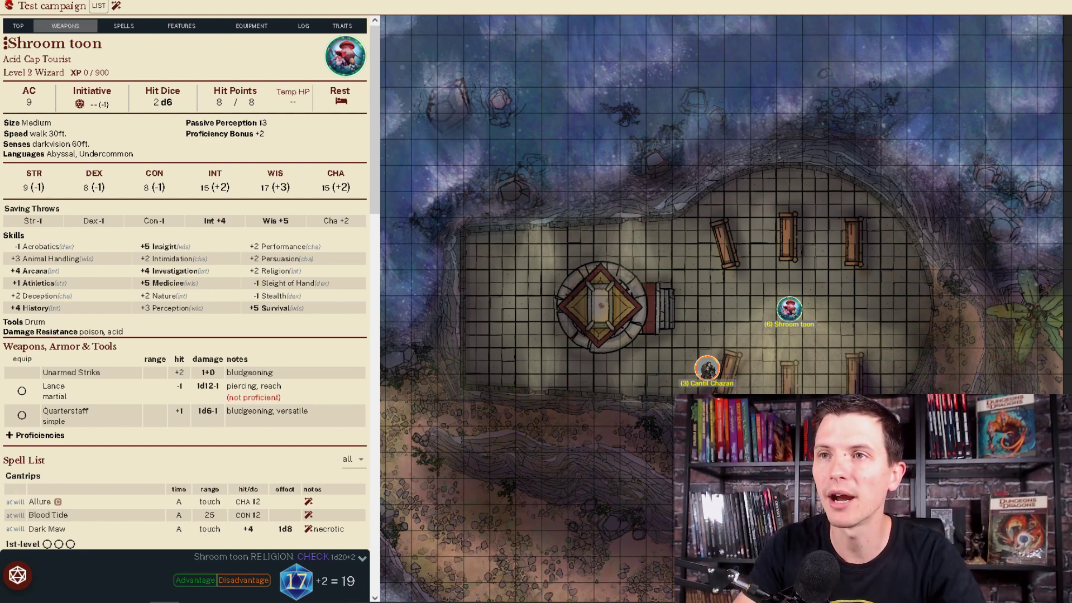
pyautogui.click(8, 6)
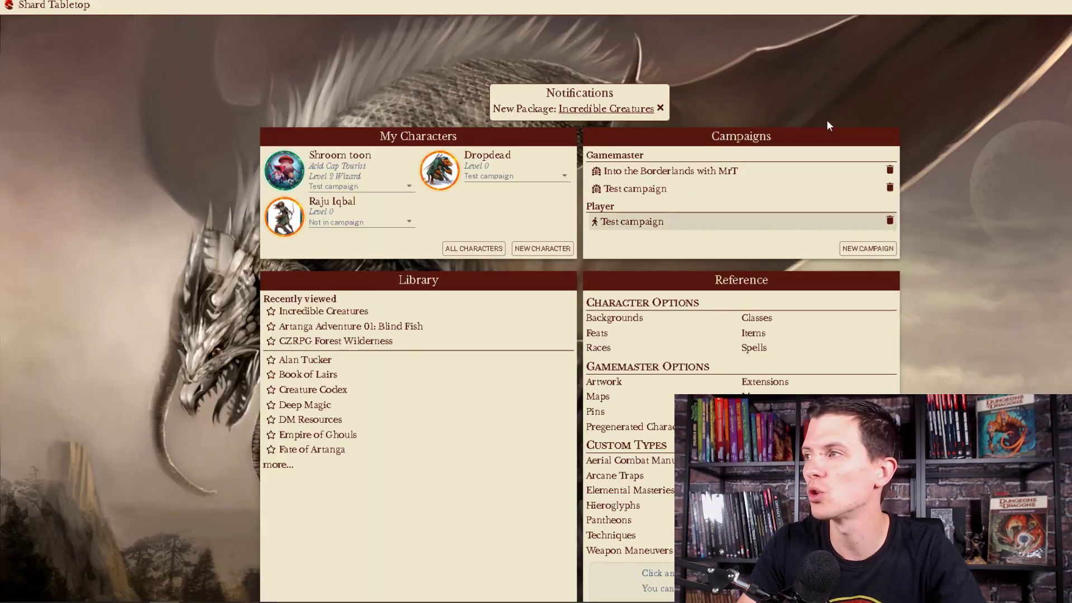
pyautogui.click(461, 44)
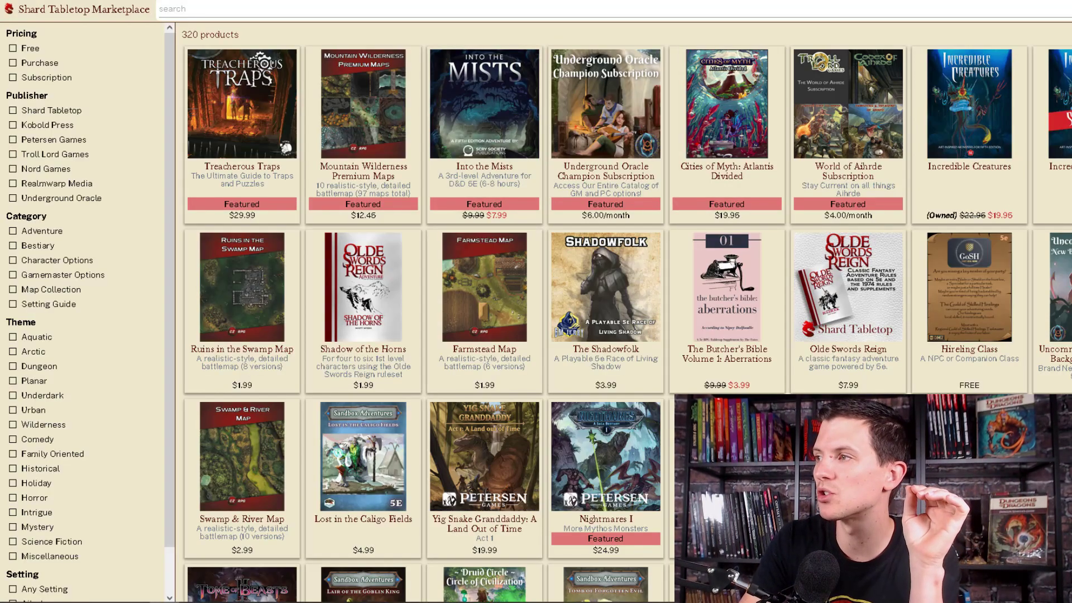
pyautogui.click(968, 110)
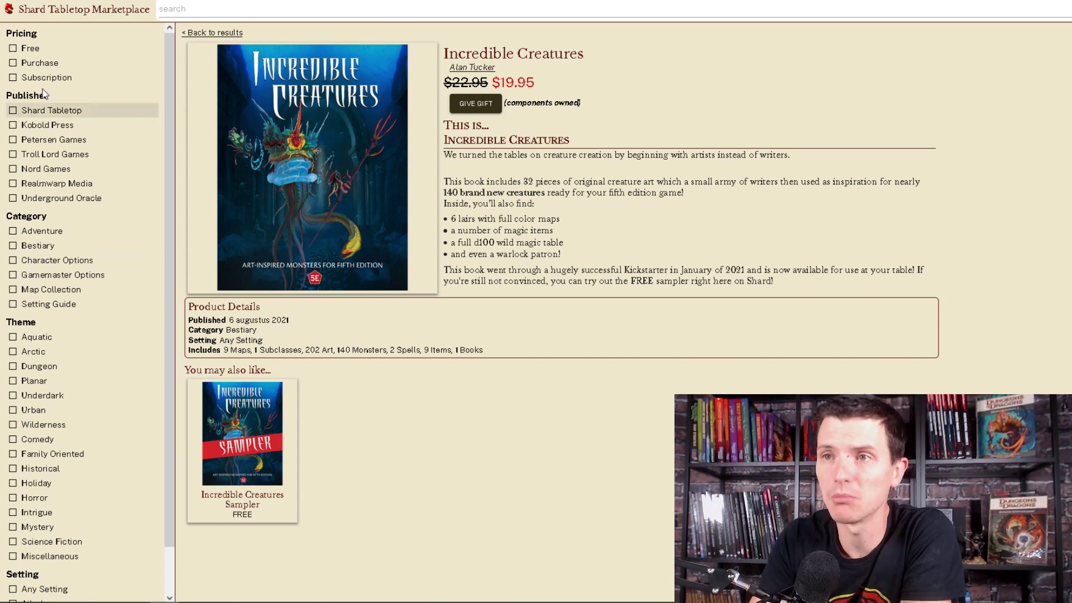
pyautogui.click(34, 48)
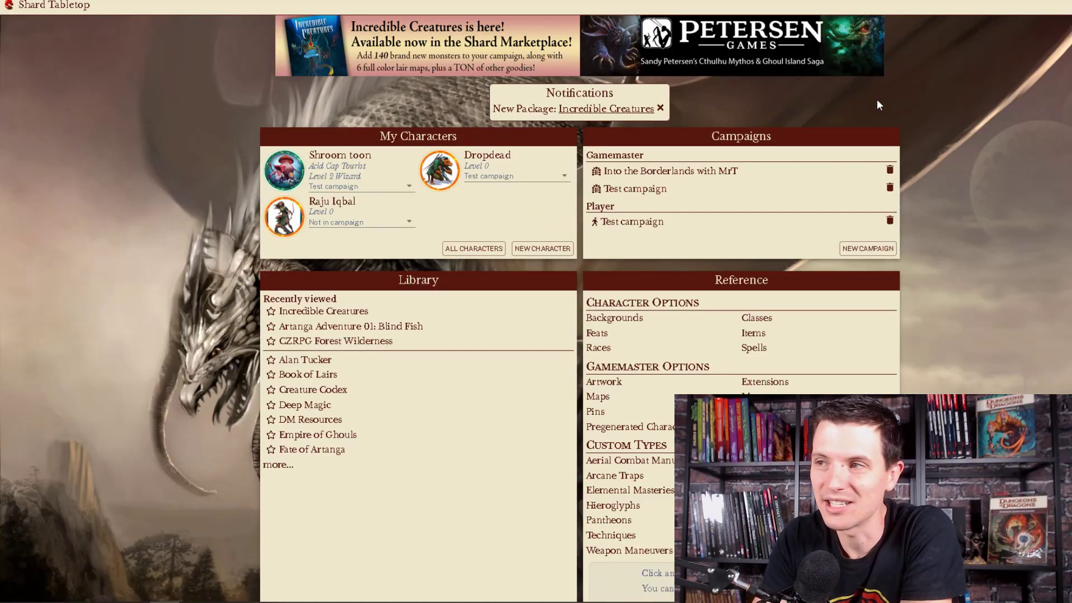
# - Filter the marketplace by the Character Options category and publisher Kobold Press, and view the Underworld Player's Guide product page
pyautogui.click(579, 46)
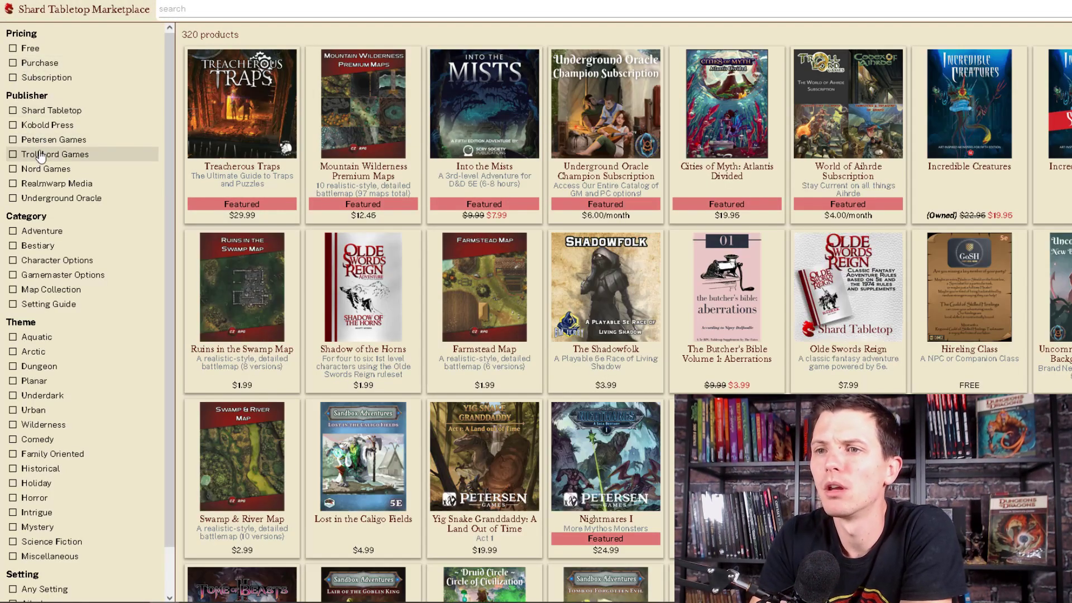
pyautogui.click(13, 260)
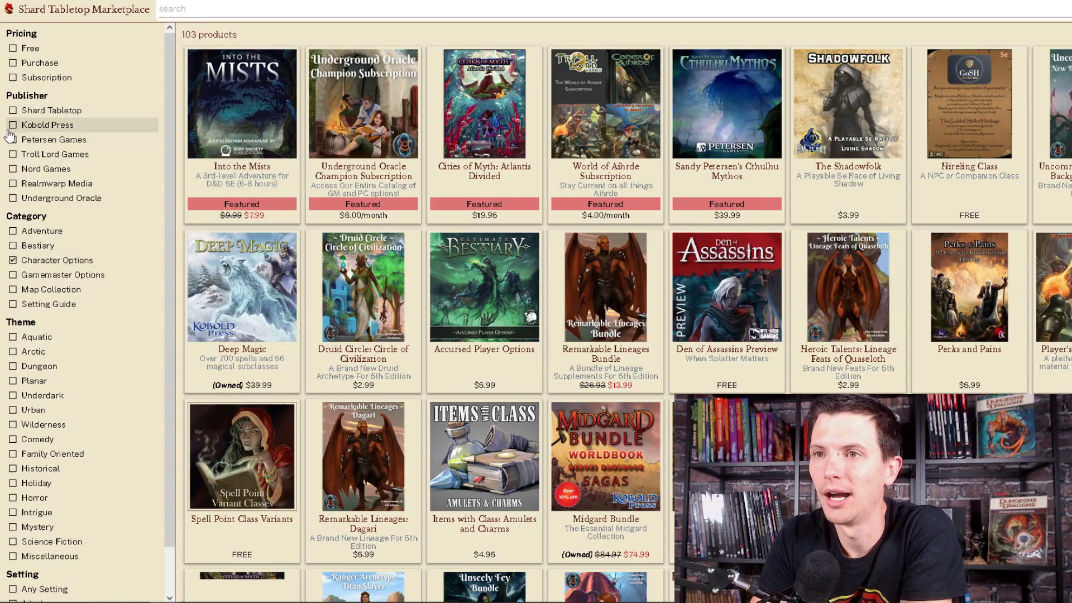
pyautogui.click(13, 125)
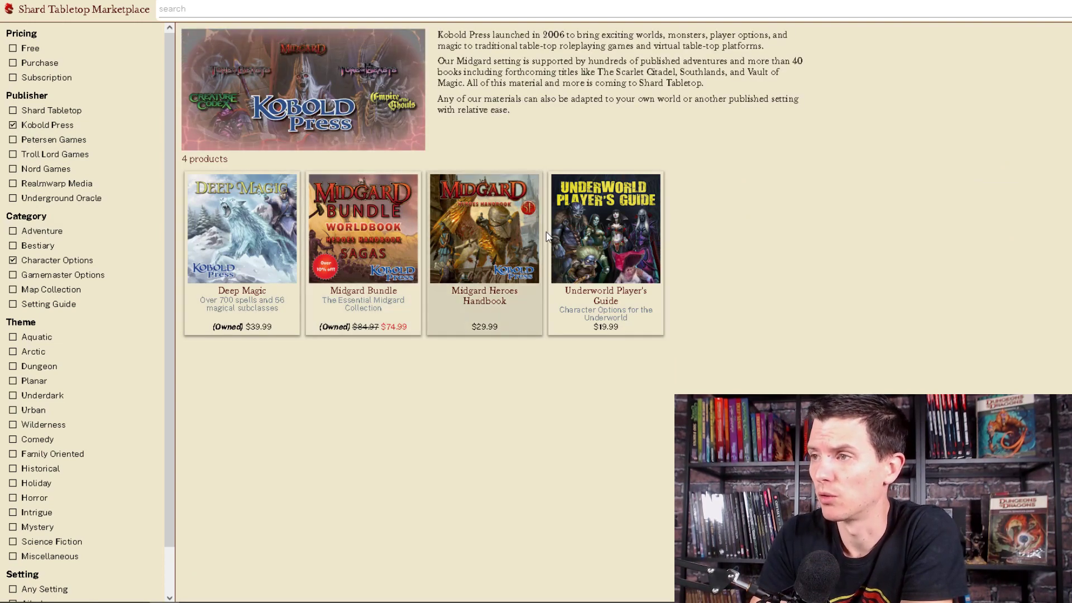
pyautogui.click(555, 259)
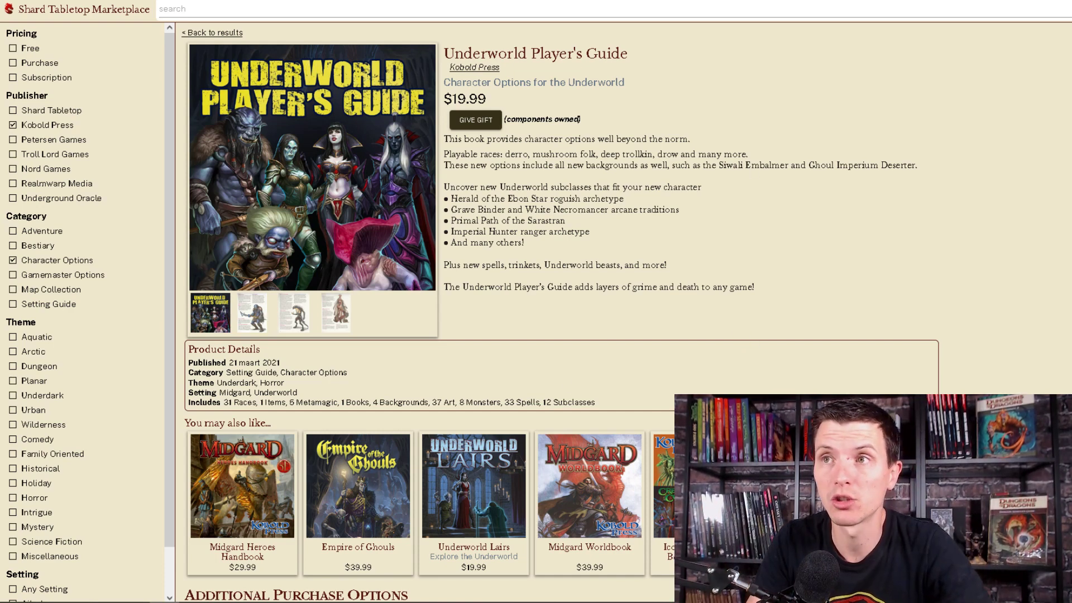
pyautogui.press('F5')
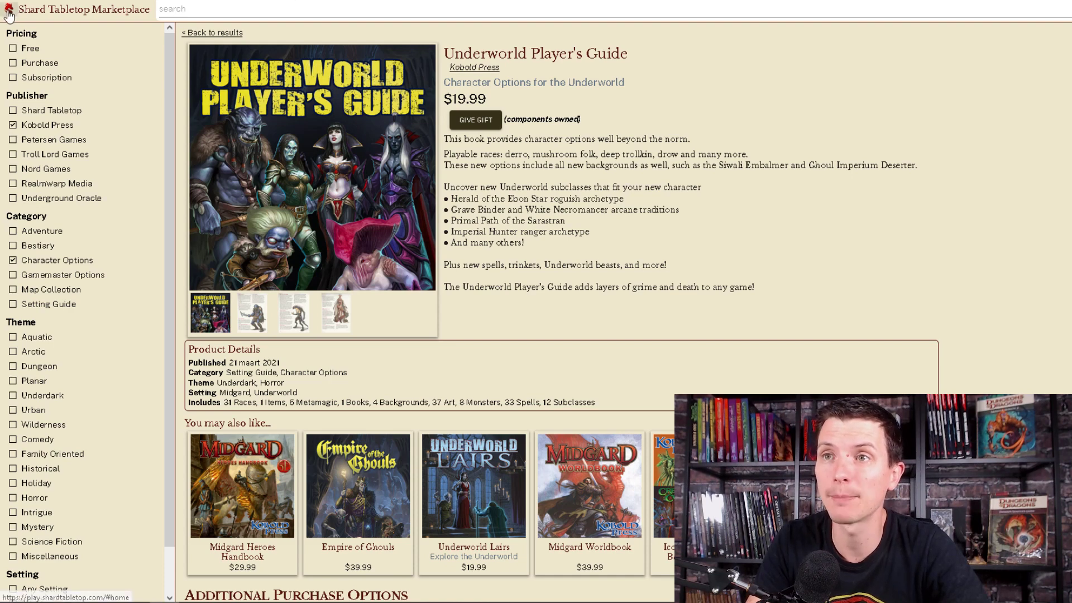